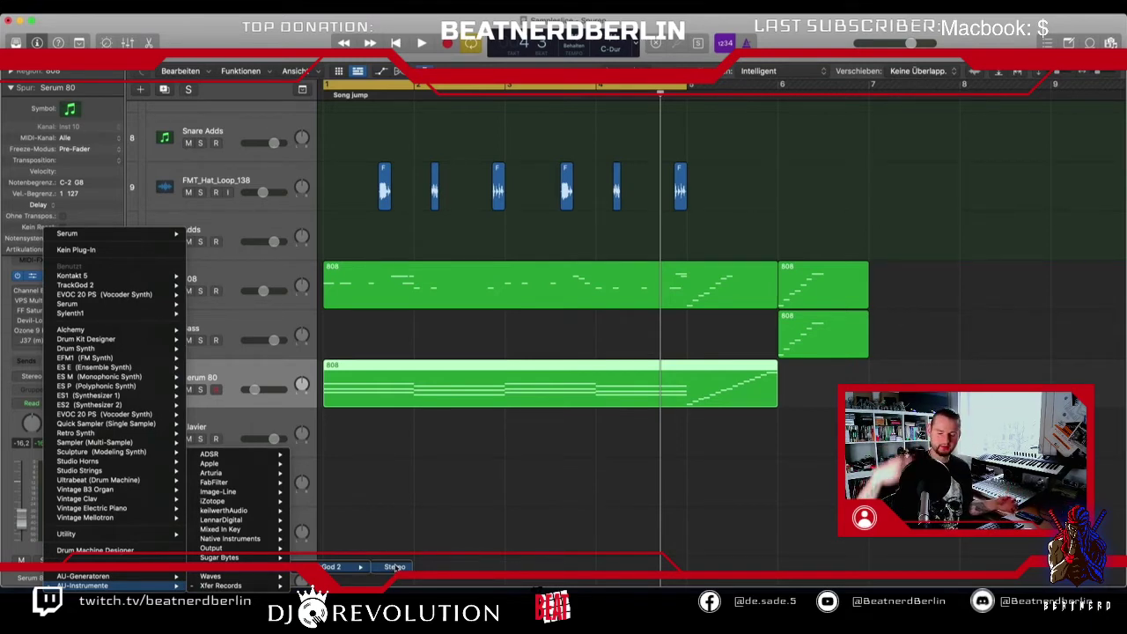
# Step: Load TrackGod 2 as a stereo instrument on the Serum 80 track and move its window higher
pyautogui.click(395, 567)
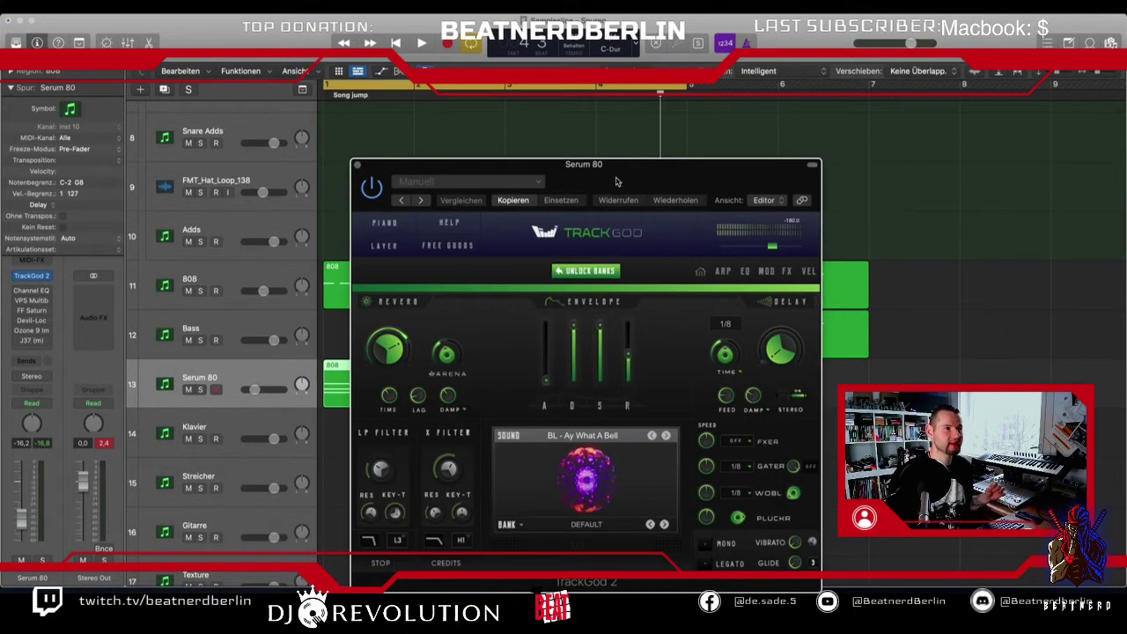
pyautogui.moveTo(616, 182); pyautogui.dragTo(618, 46)
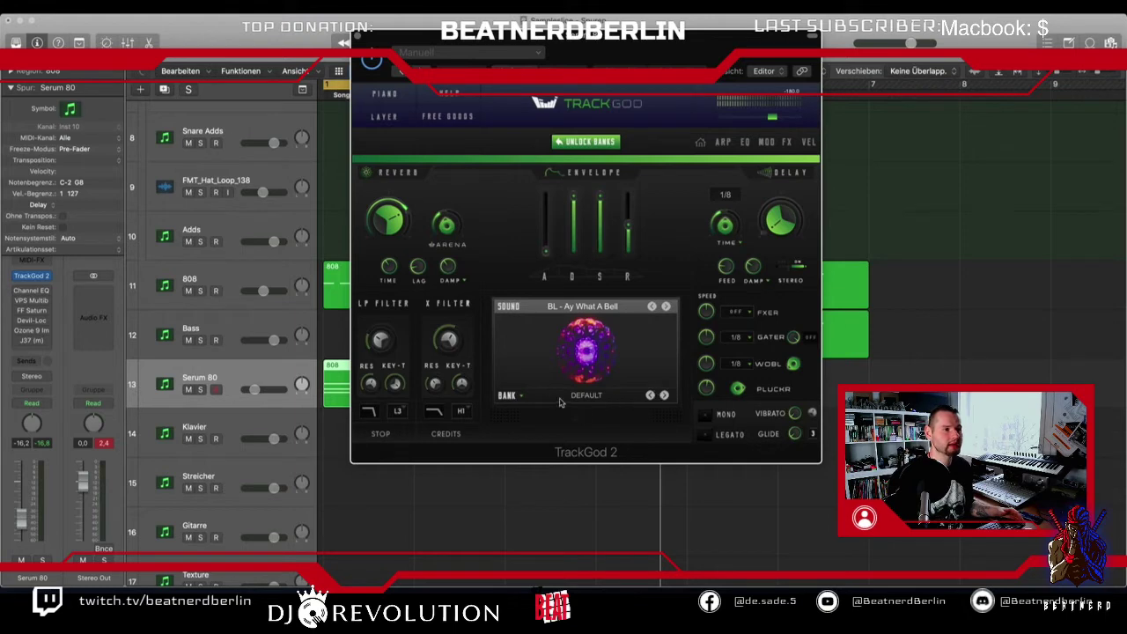
pyautogui.click(520, 399)
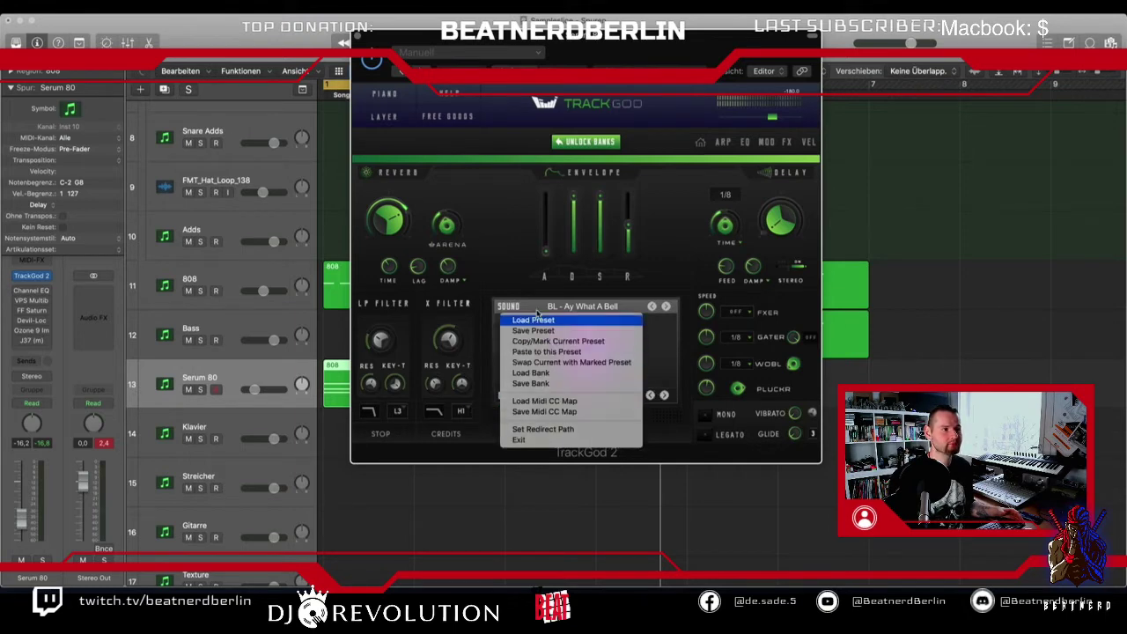
pyautogui.click(567, 337)
# Step: Browse forward through the TrackGod sound banks from DEFAULT up to NOVA
pyautogui.click(665, 395)
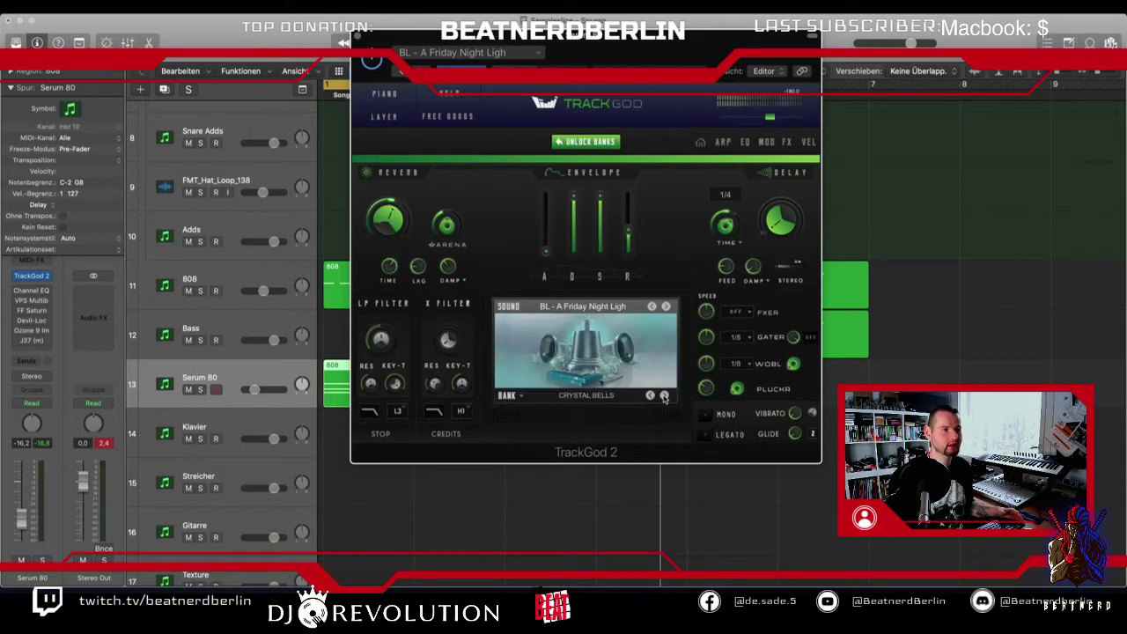
pyautogui.click(665, 396)
pyautogui.click(665, 395)
pyautogui.click(665, 396)
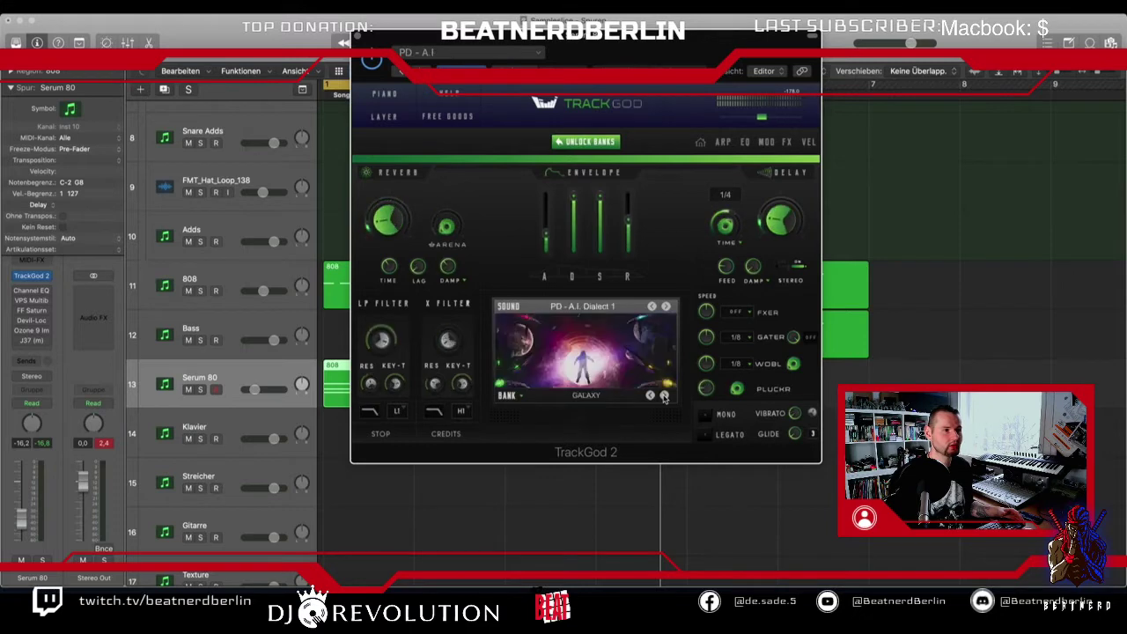
pyautogui.click(665, 395)
pyautogui.click(665, 396)
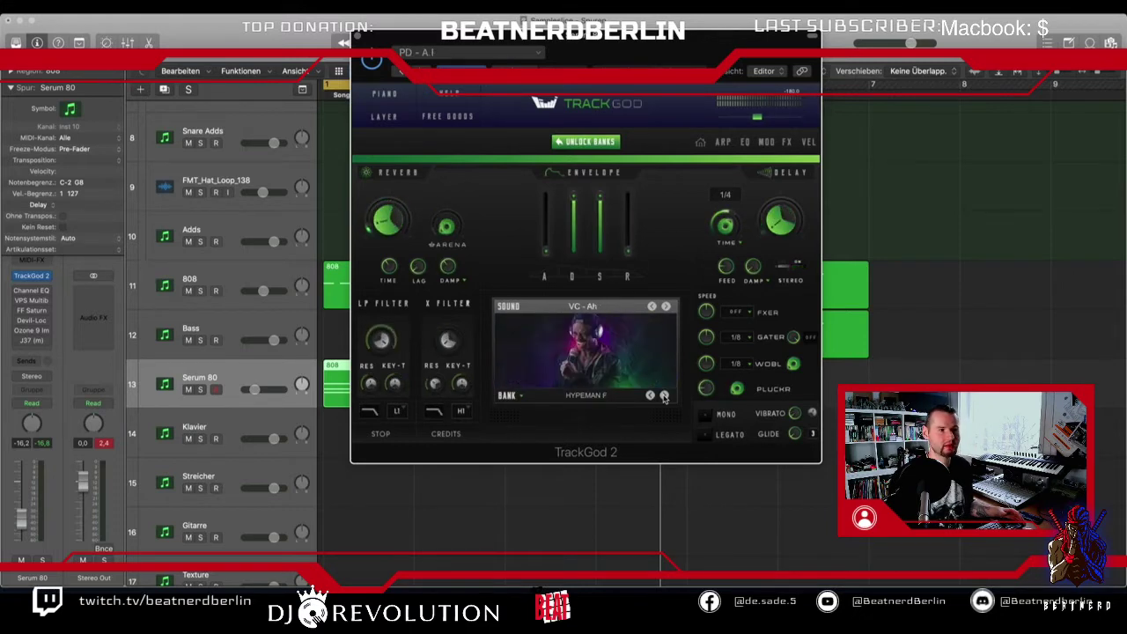
pyautogui.click(665, 396)
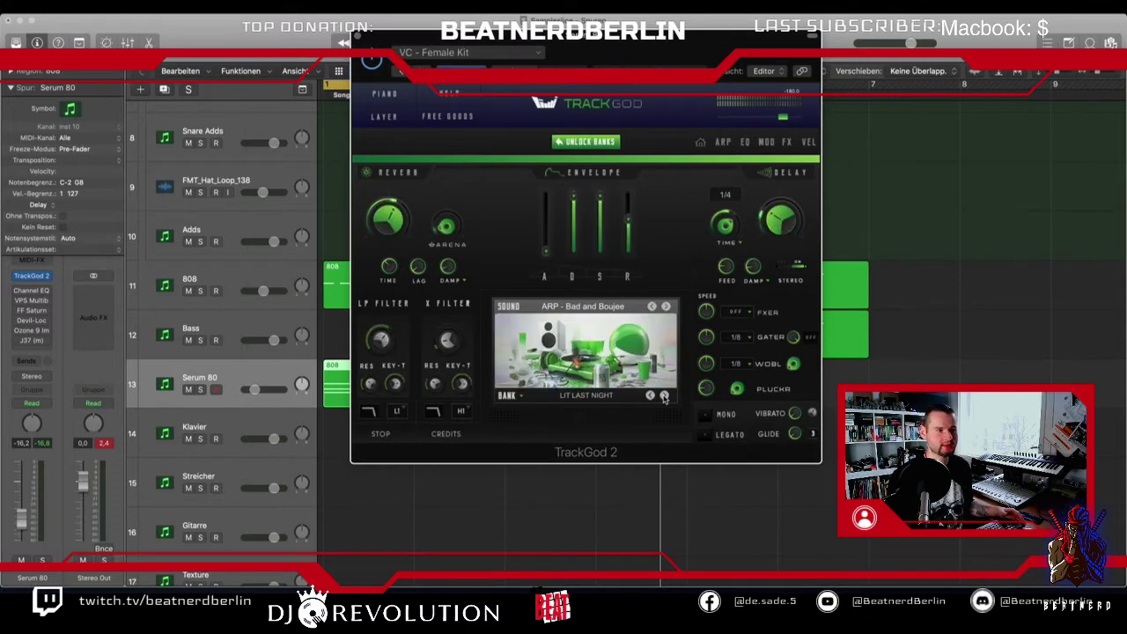
pyautogui.click(665, 395)
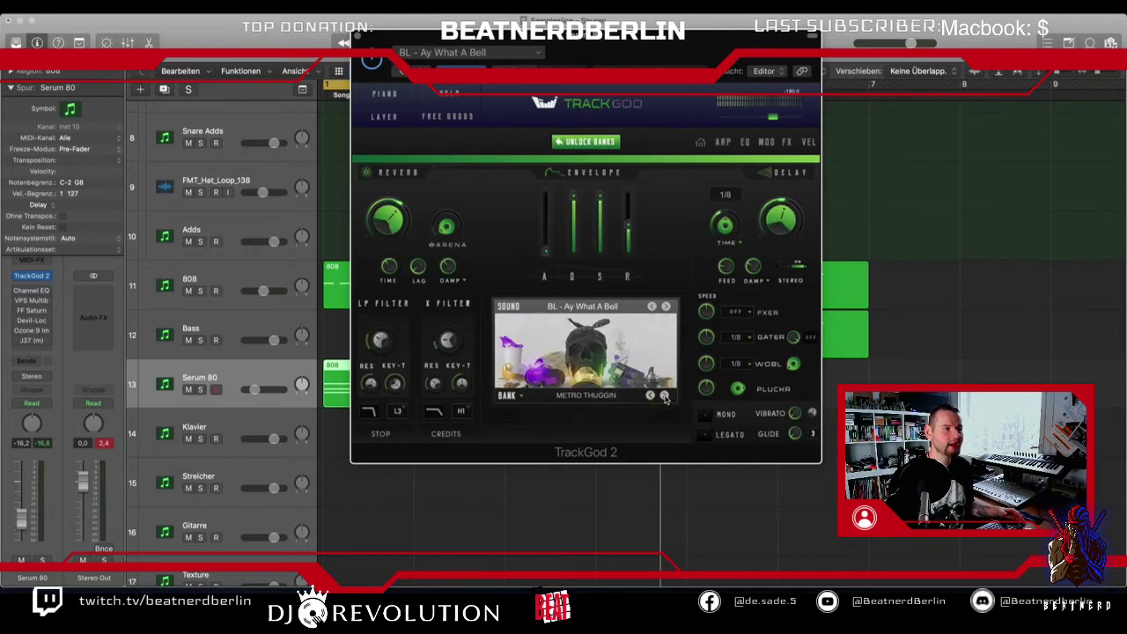
pyautogui.click(664, 396)
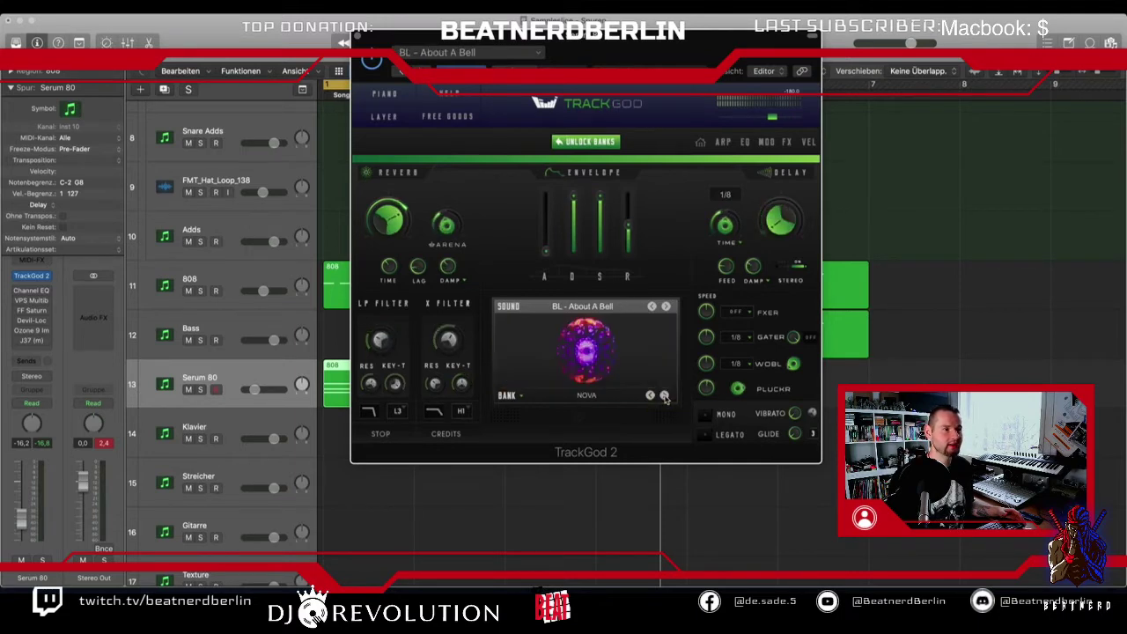
# Step: Go back through the TrackGod sound banks and load the E TONES bank with the 3003 Organ sound
pyautogui.click(651, 396)
pyautogui.click(650, 395)
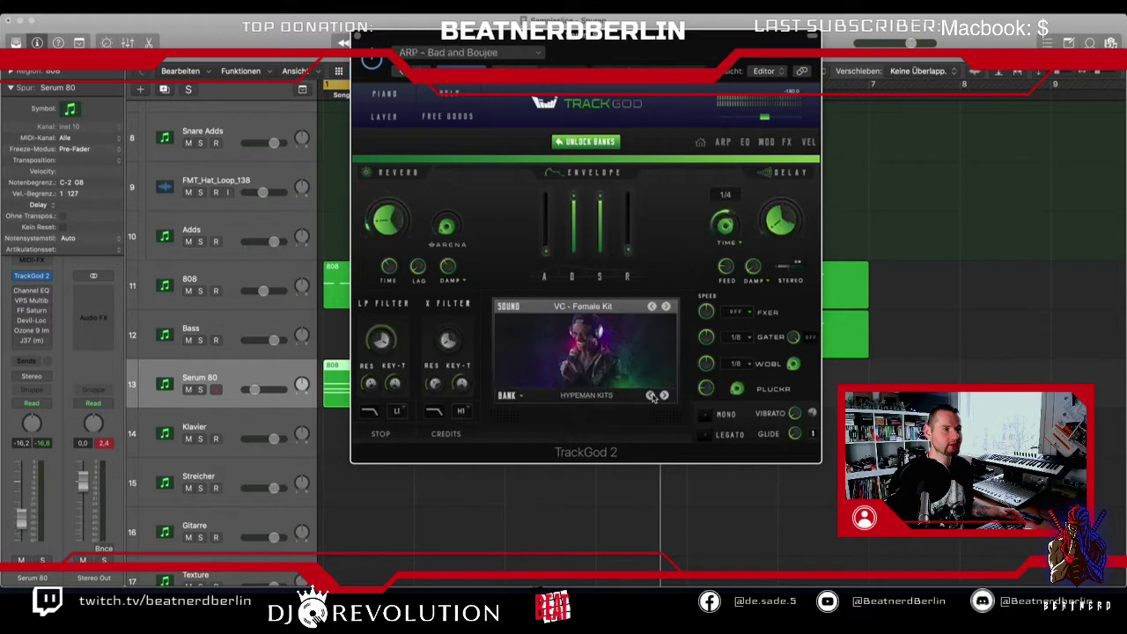
pyautogui.click(651, 396)
pyautogui.click(651, 395)
pyautogui.click(651, 395)
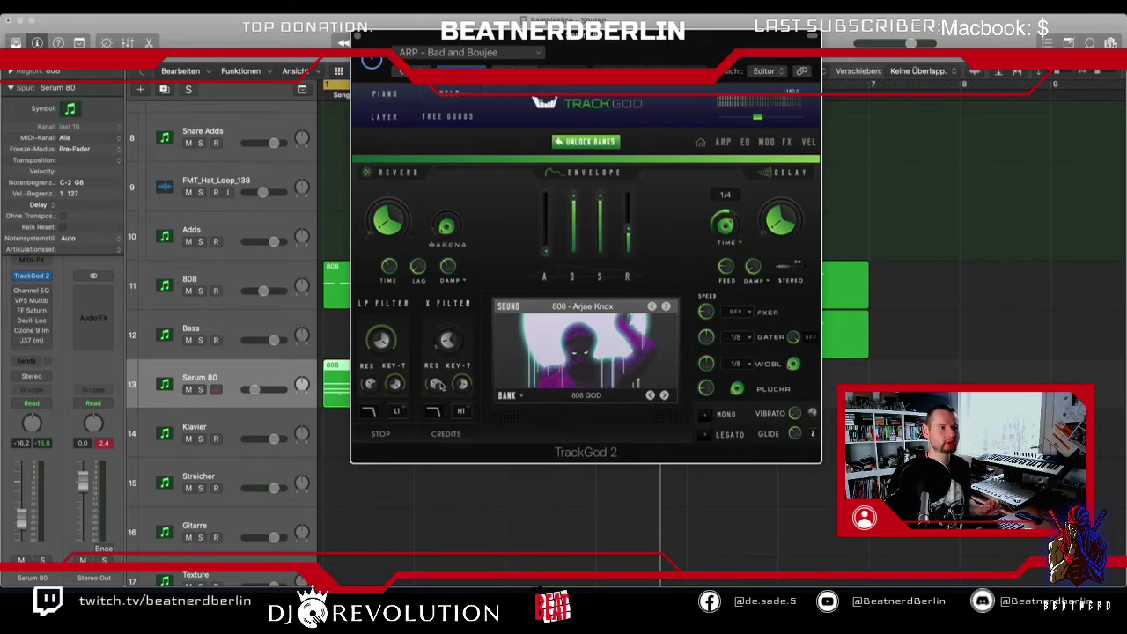
pyautogui.click(665, 395)
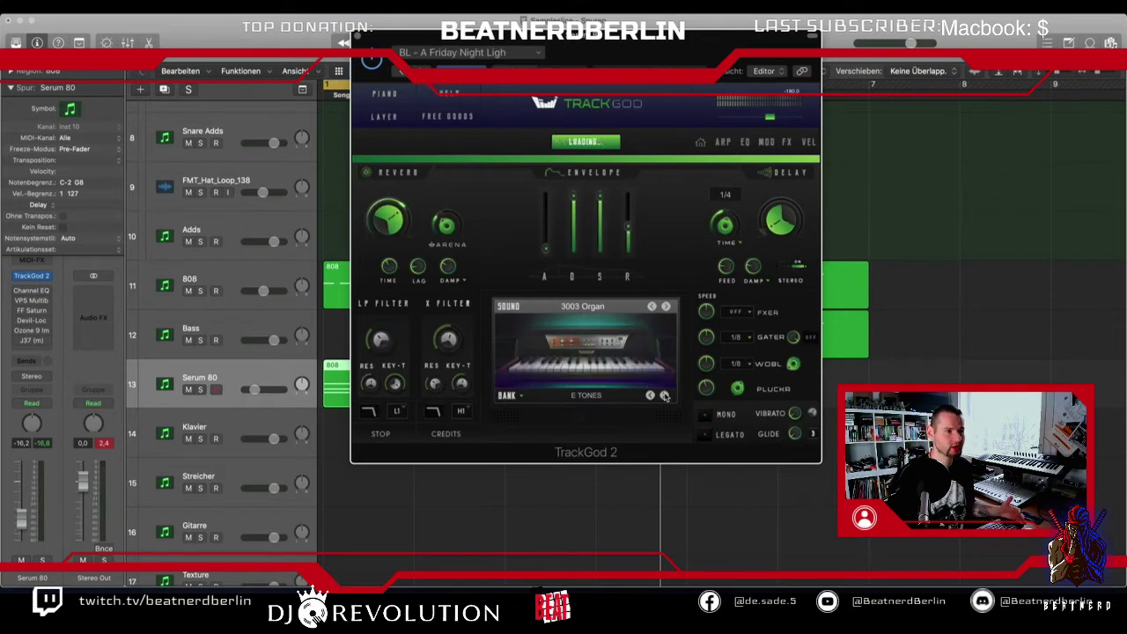
pyautogui.click(665, 395)
pyautogui.click(650, 396)
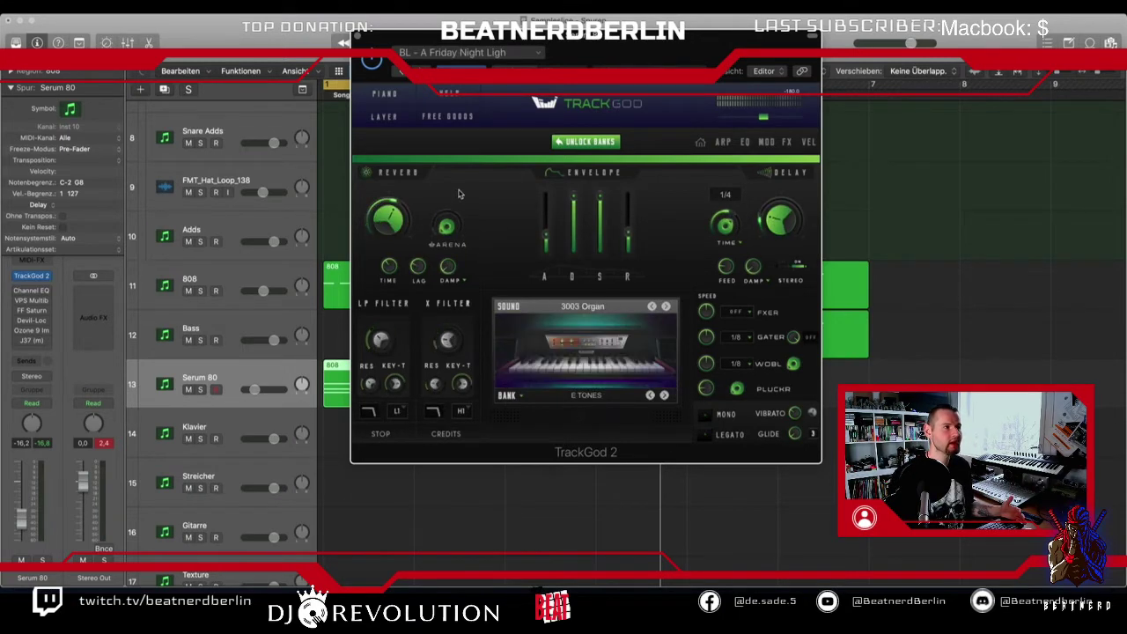
# Step: Solo the Serum 80 track and look through the list of sounds in the E TONES bank
pyautogui.click(201, 390)
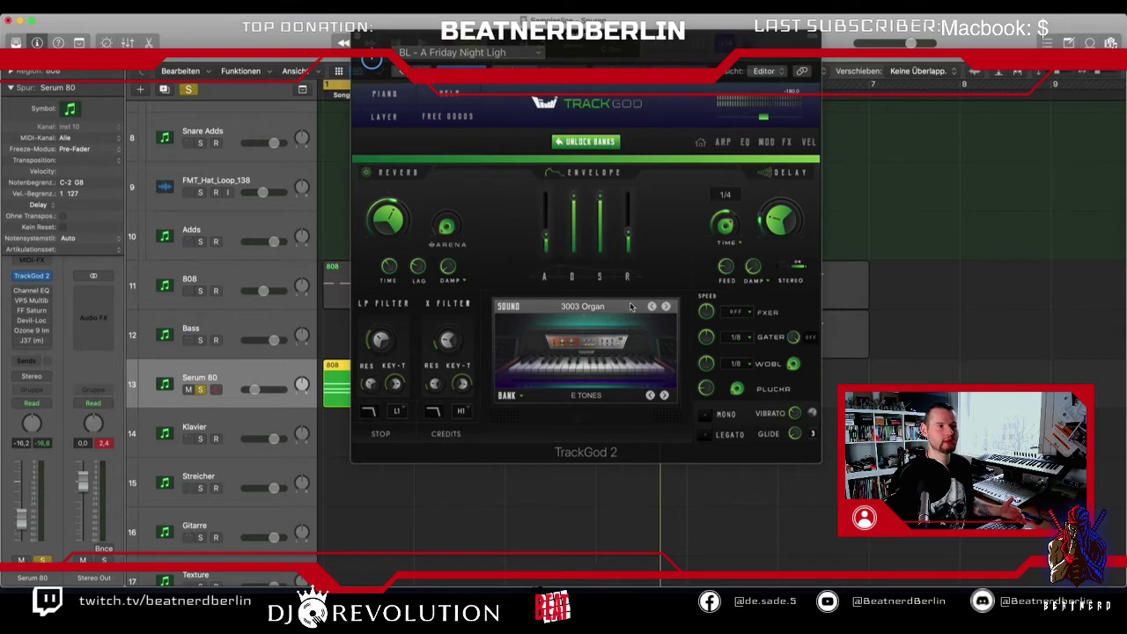
pyautogui.click(588, 308)
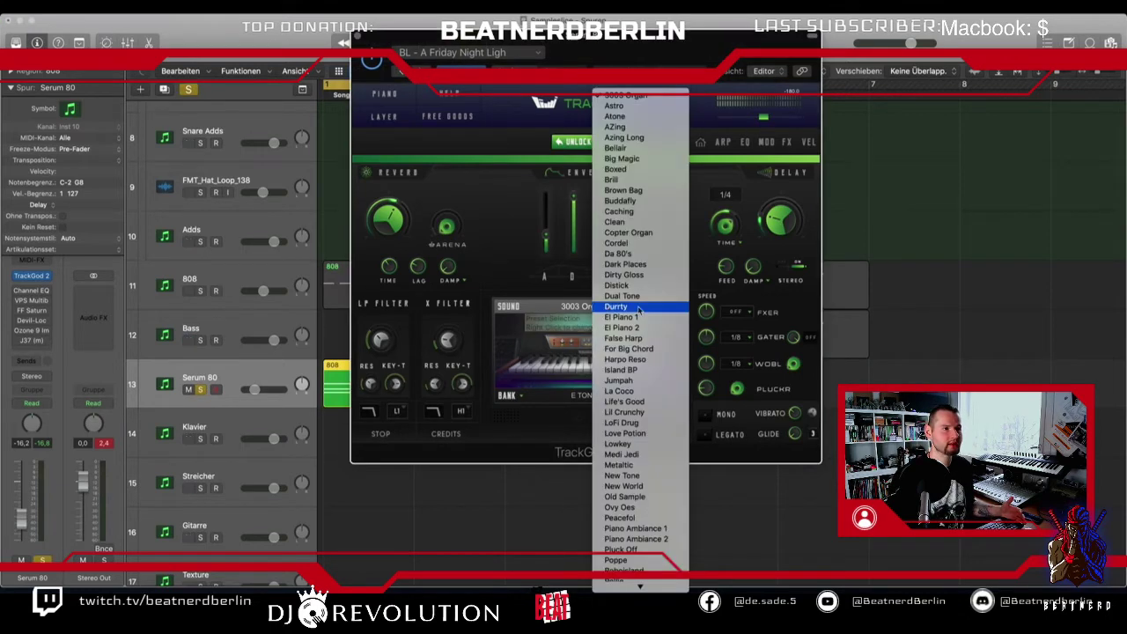
pyautogui.scroll(-10, 641, 387)
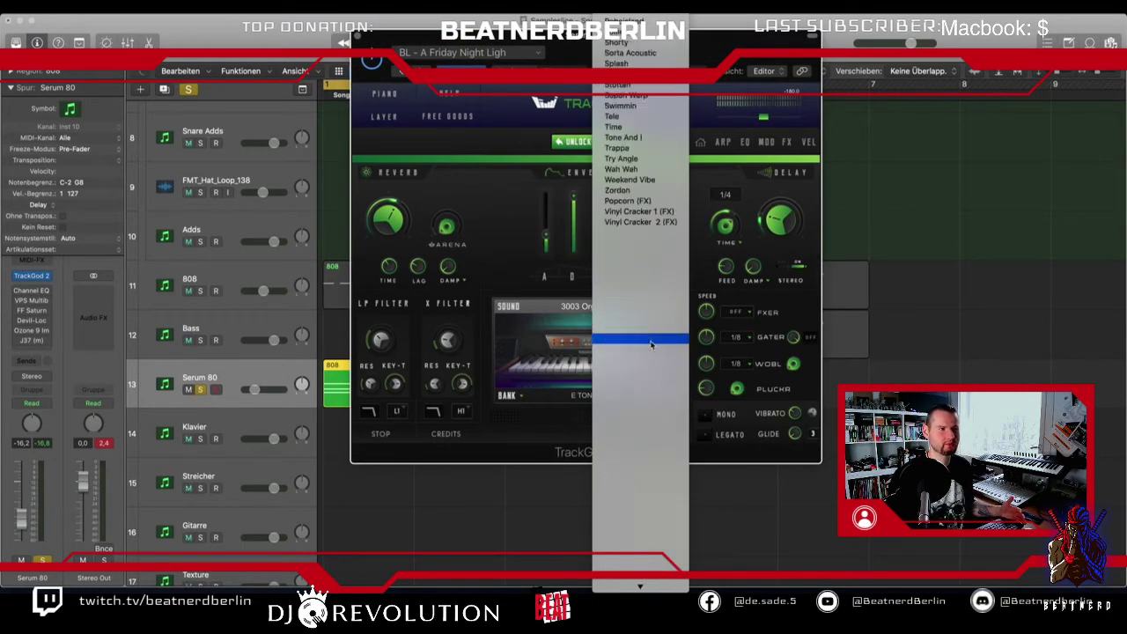
pyautogui.click(464, 509)
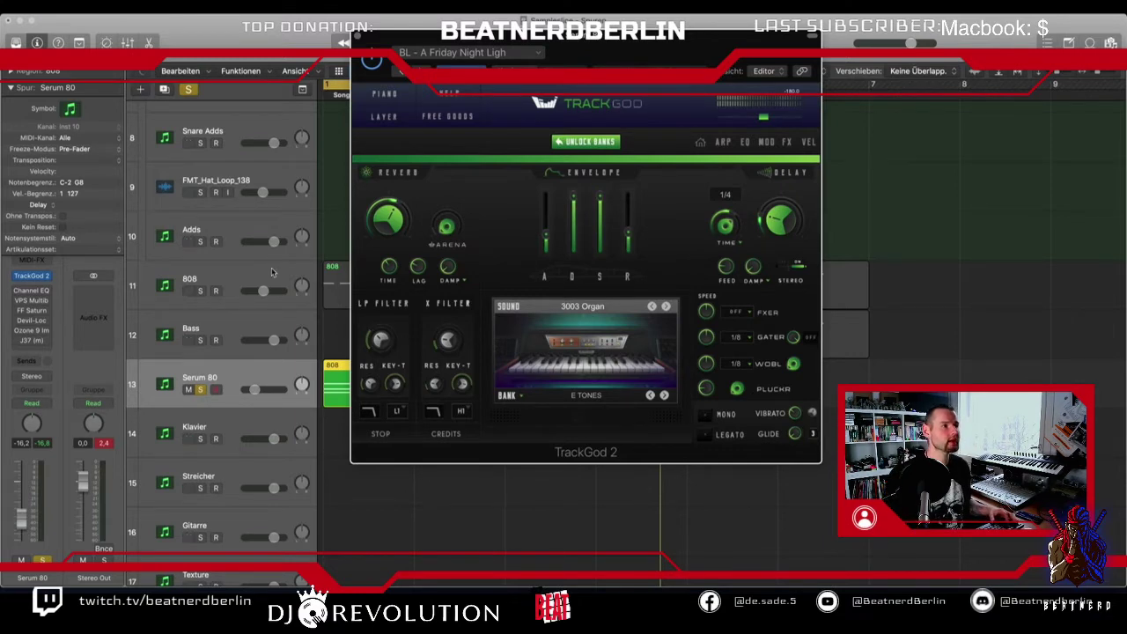
# Step: Move the plug-in window aside, play the soloed organ part, and raise the Serum 80 track volume to -2.7 dB
pyautogui.moveTo(395, 44); pyautogui.dragTo(479, 52)
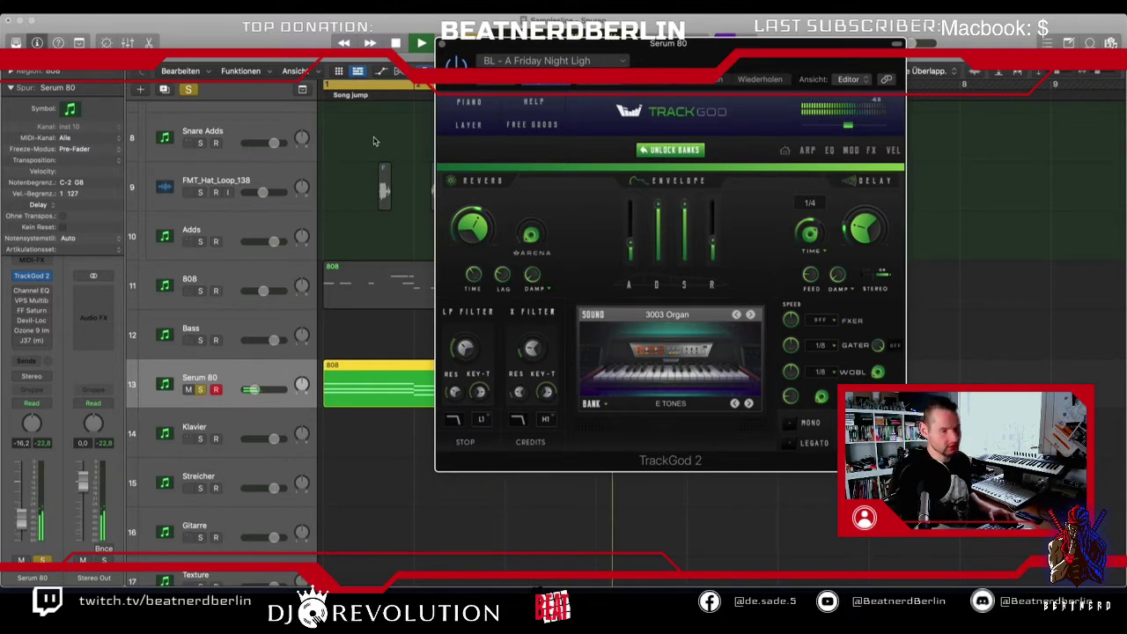
pyautogui.press('space')
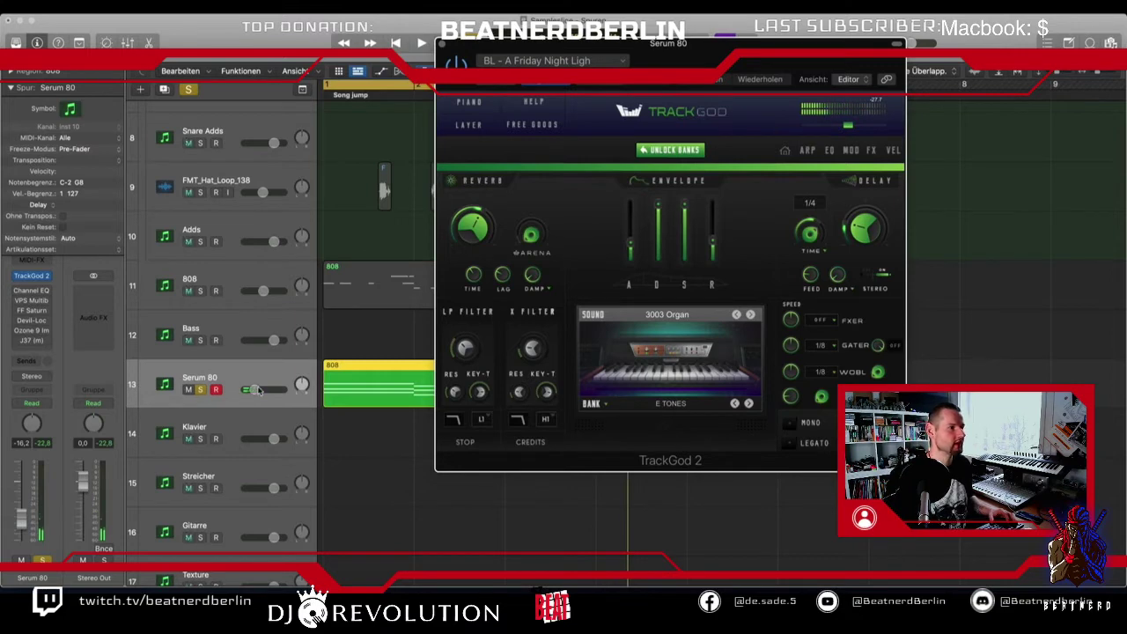
pyautogui.moveTo(253, 389); pyautogui.dragTo(274, 392)
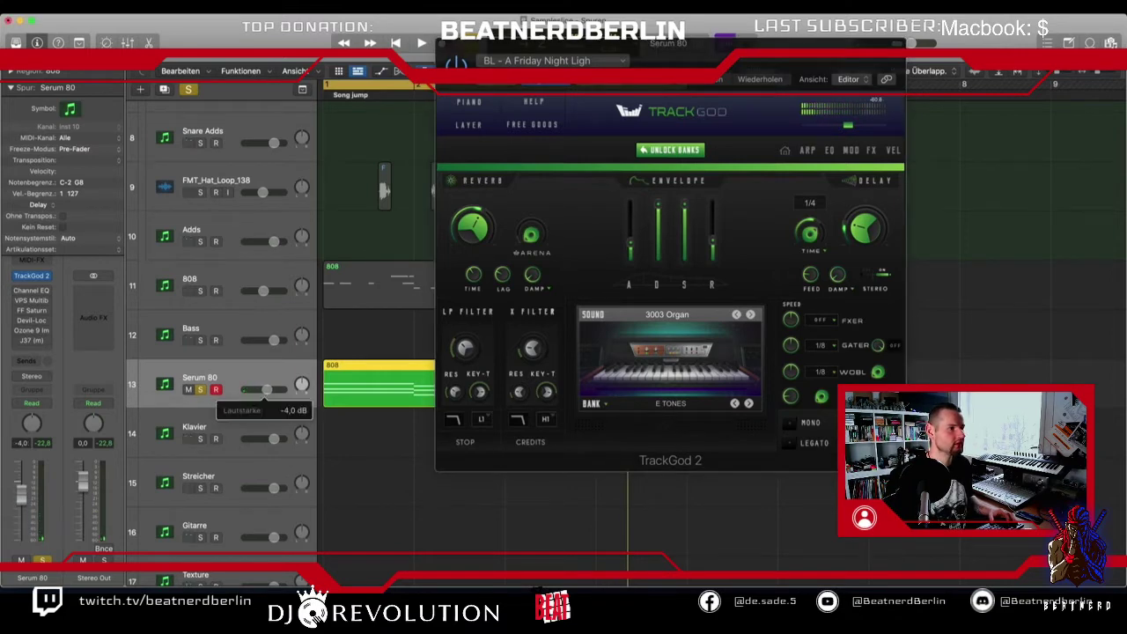
pyautogui.press('space')
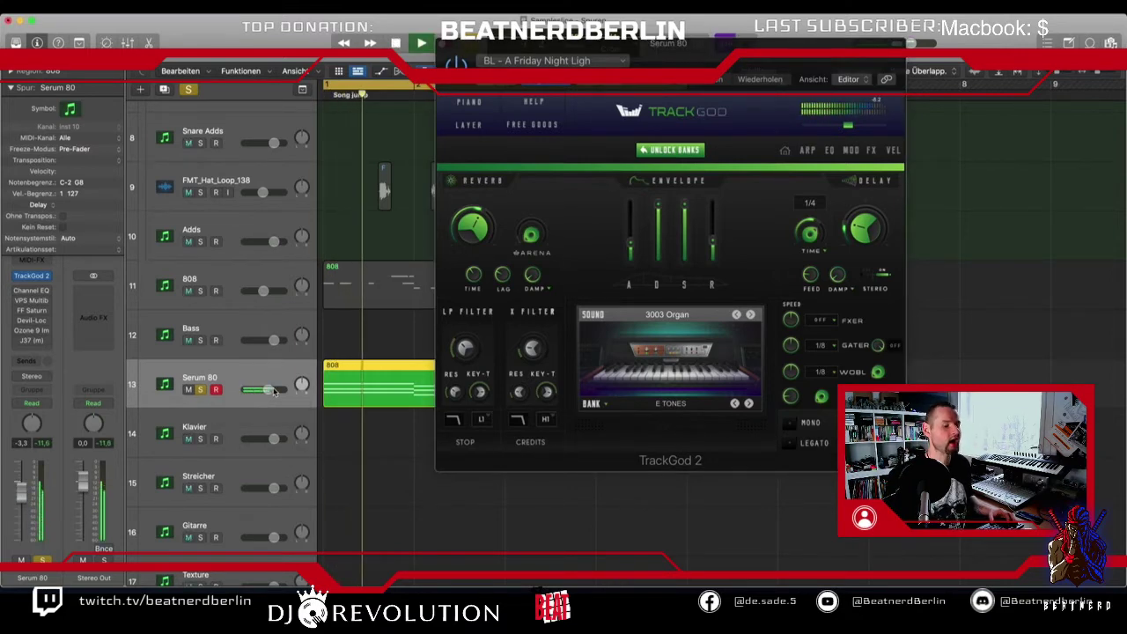
pyautogui.moveTo(274, 392); pyautogui.dragTo(276, 391)
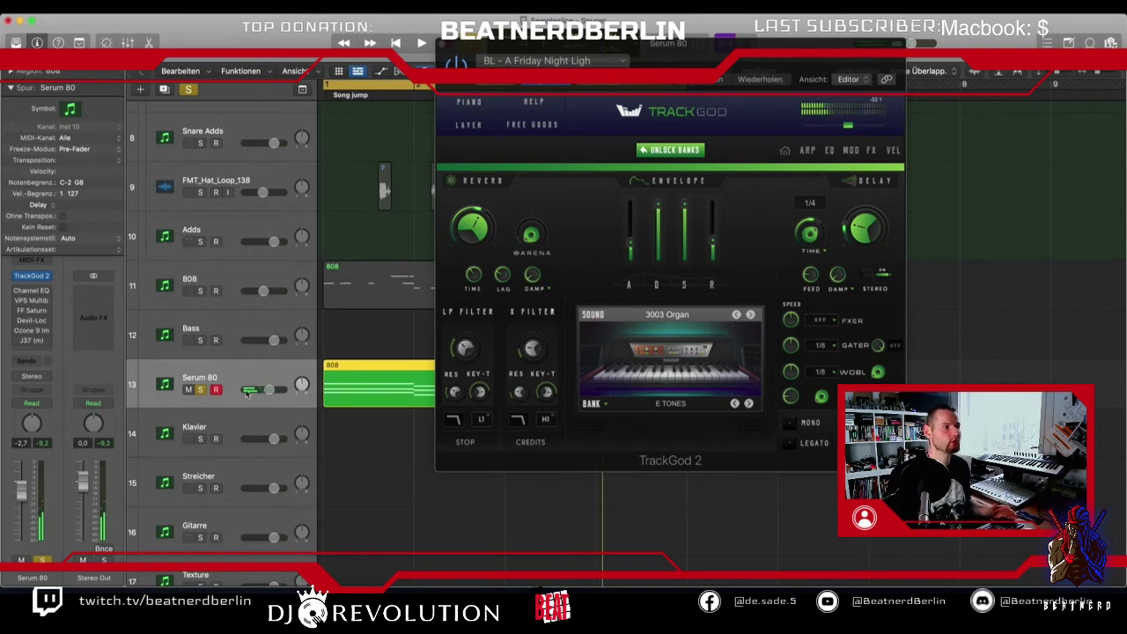
# Step: Unsolo the Serum 80 track and play the organ sound together with the full beat
pyautogui.click(201, 390)
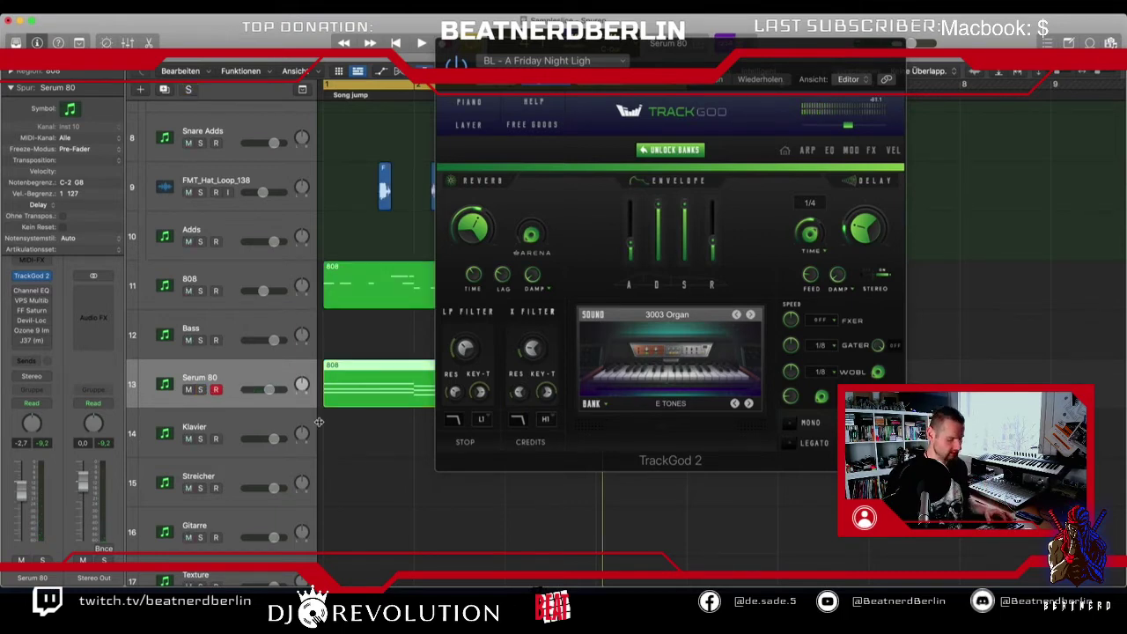
pyautogui.press('space')
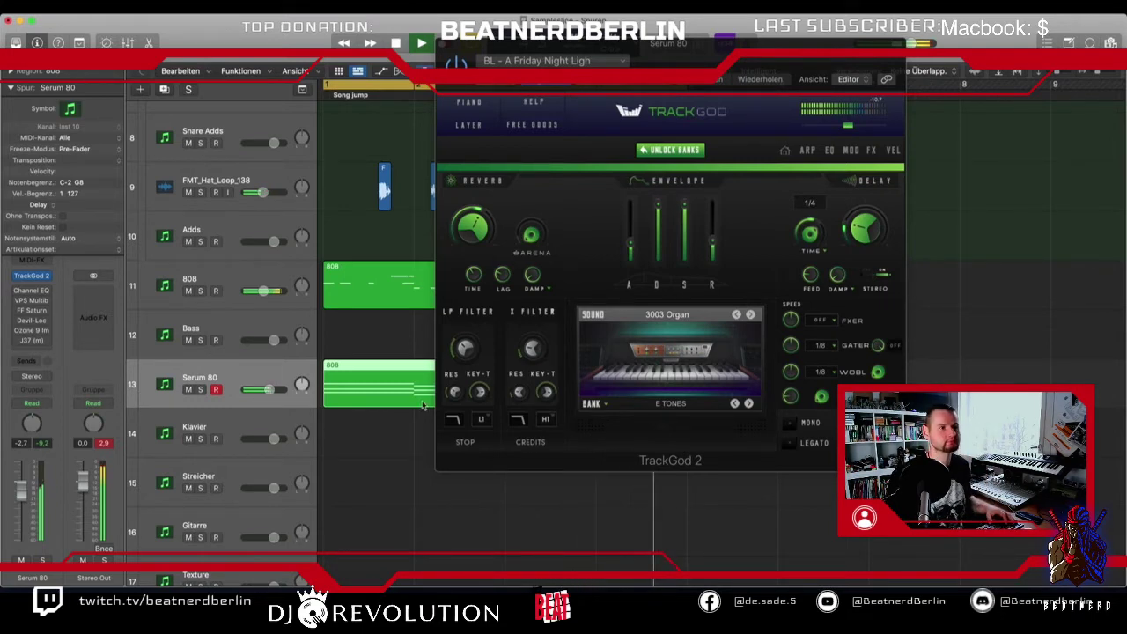
# Step: Solo the Serum 80 track and audition successive E TONES sounds during playback, ending on Bellair
pyautogui.click(202, 389)
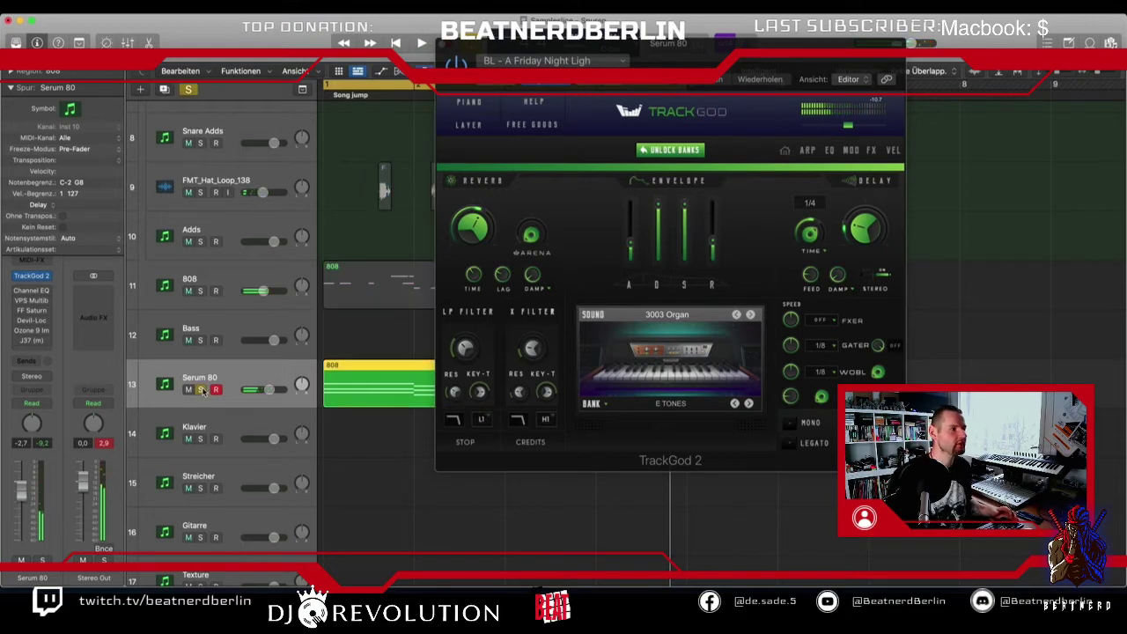
pyautogui.click(745, 350)
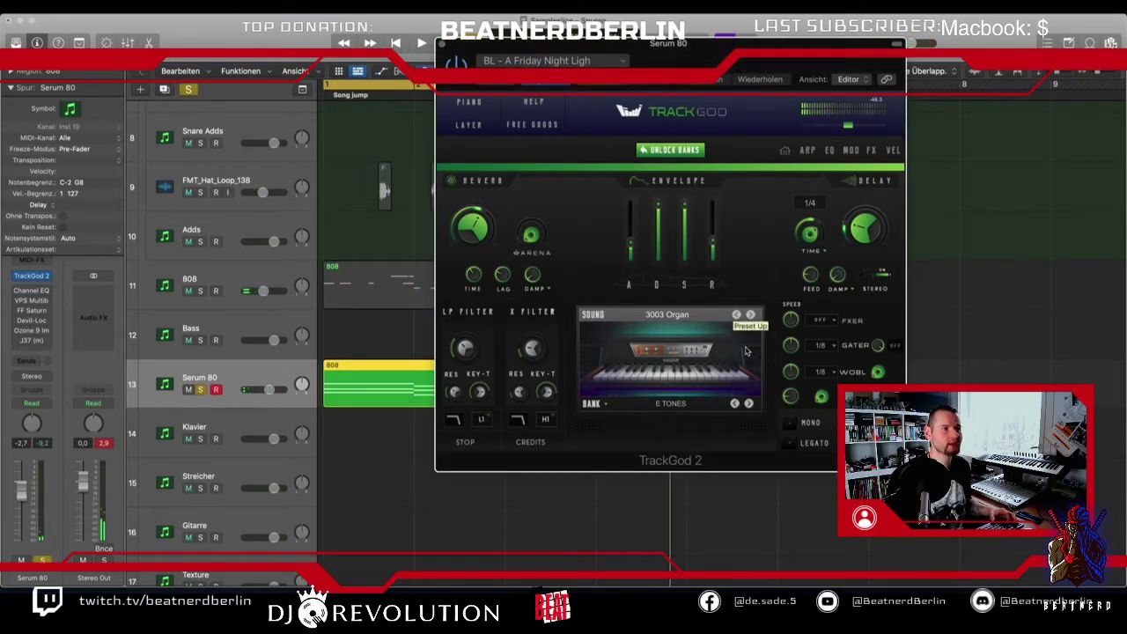
pyautogui.click(750, 315)
pyautogui.press('space')
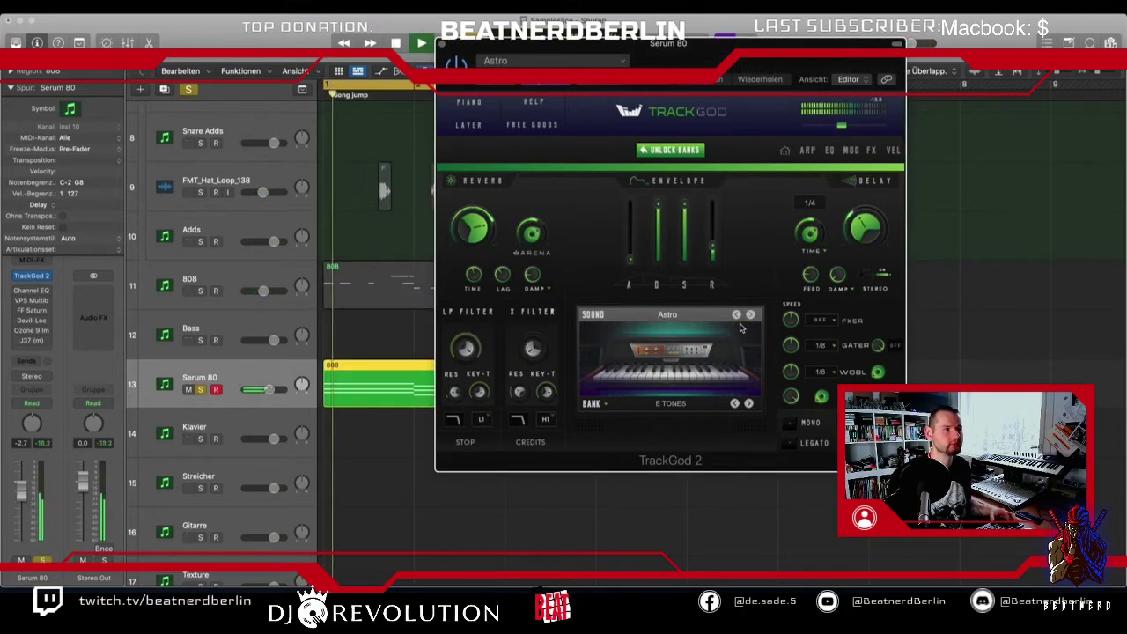
pyautogui.click(751, 316)
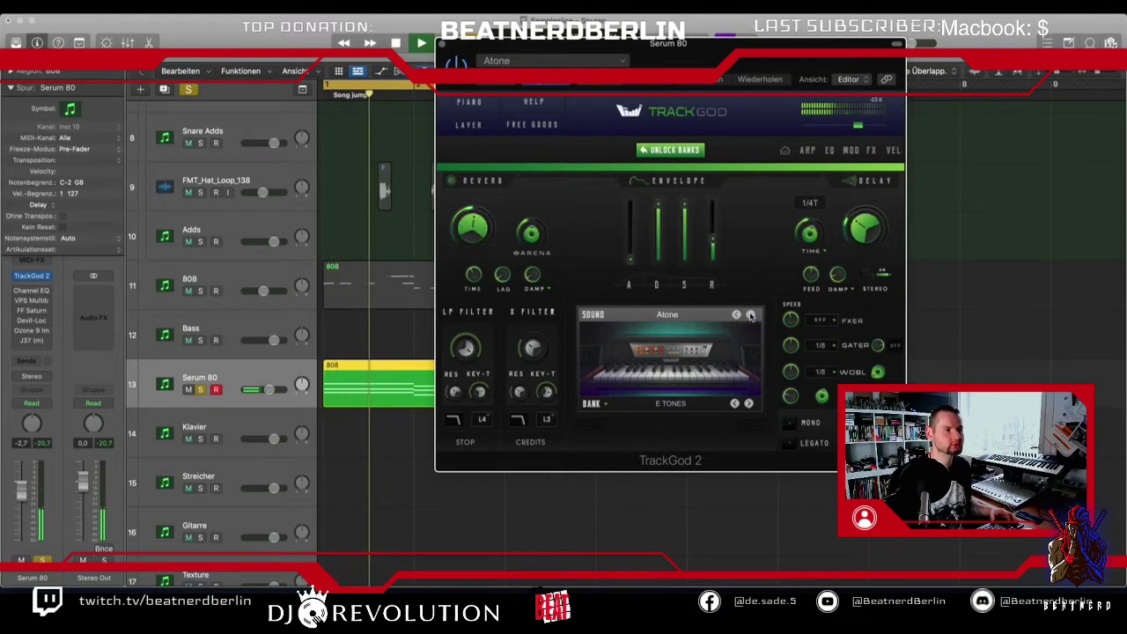
pyautogui.click(750, 315)
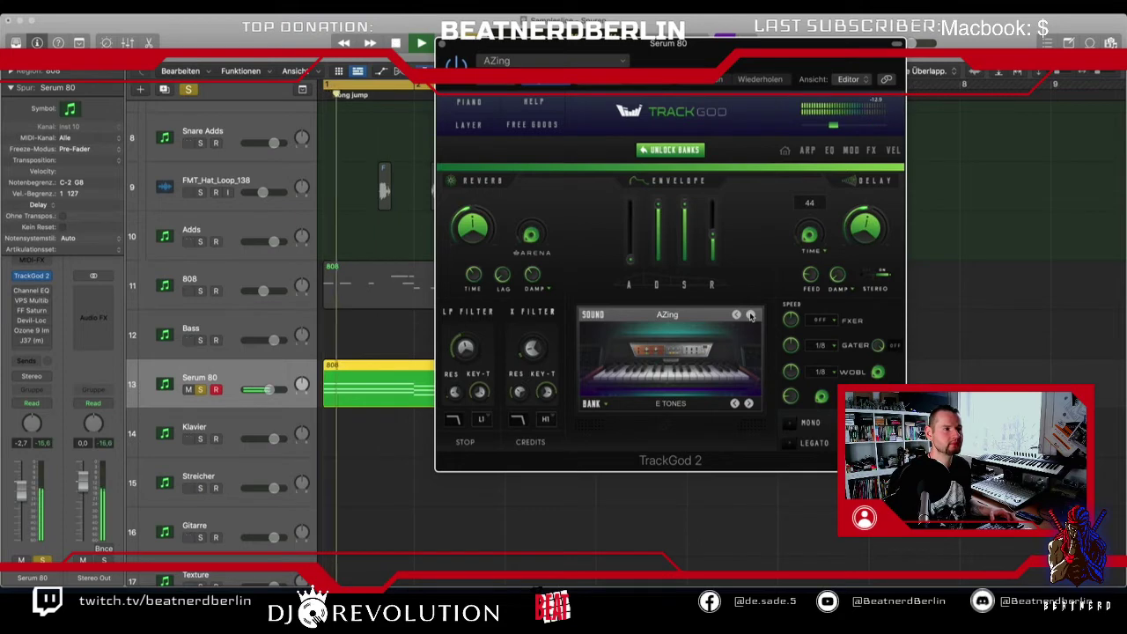
pyautogui.click(750, 316)
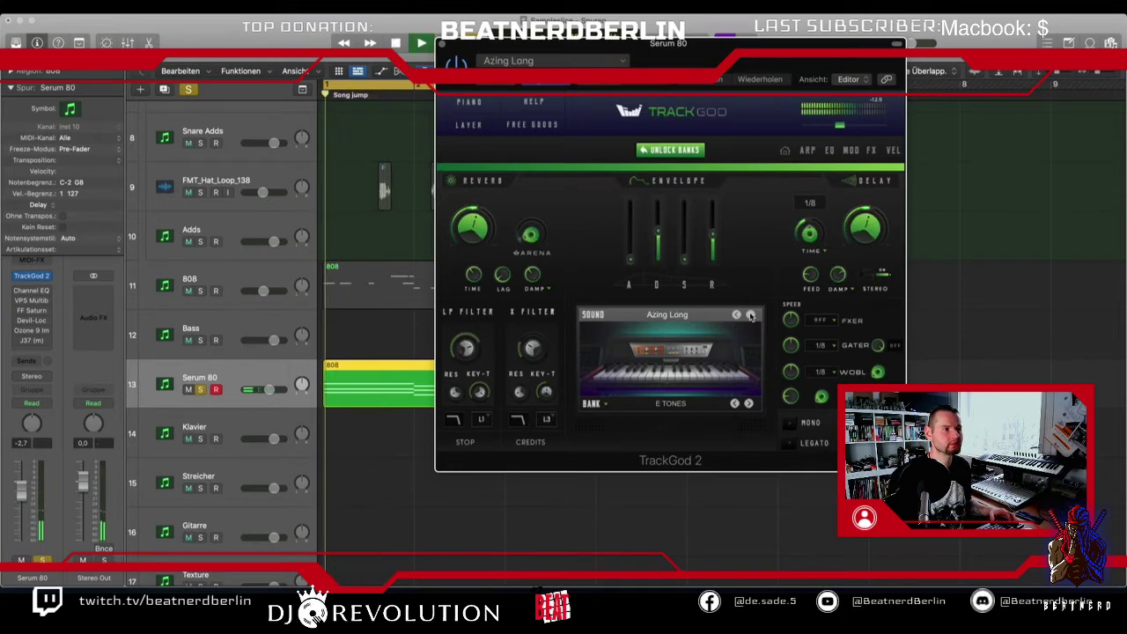
pyautogui.click(750, 315)
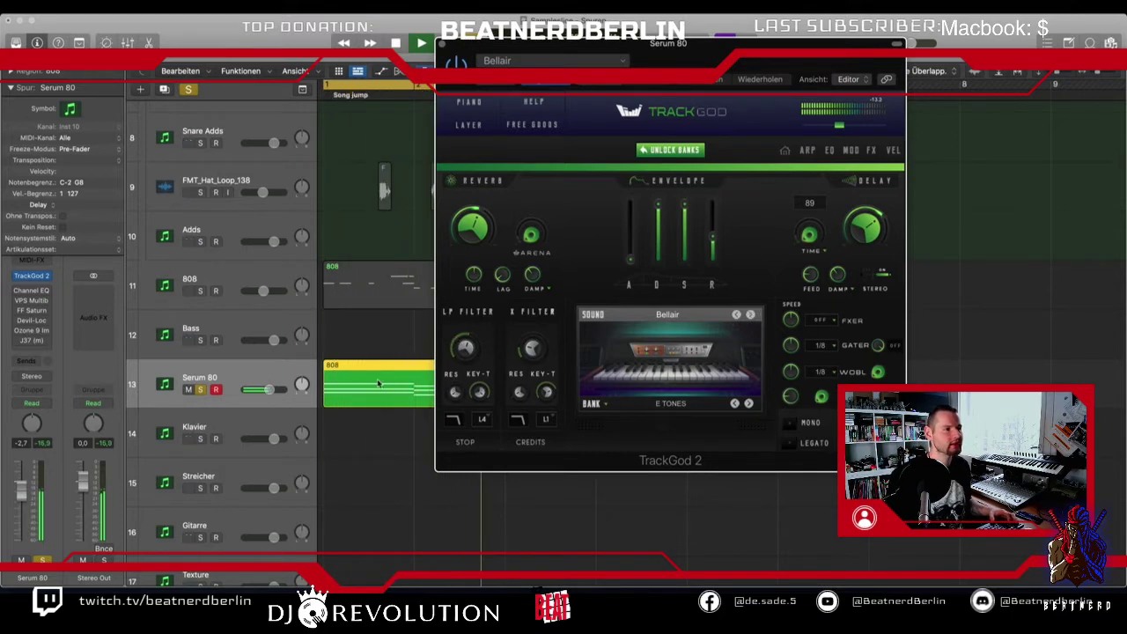
# Step: Stop playback, unsolo the Serum 80 track, and listen to the Bellair sound in the full beat
pyautogui.press('space')
pyautogui.scroll(-2, 379, 383)
pyautogui.scroll(2, 352, 388)
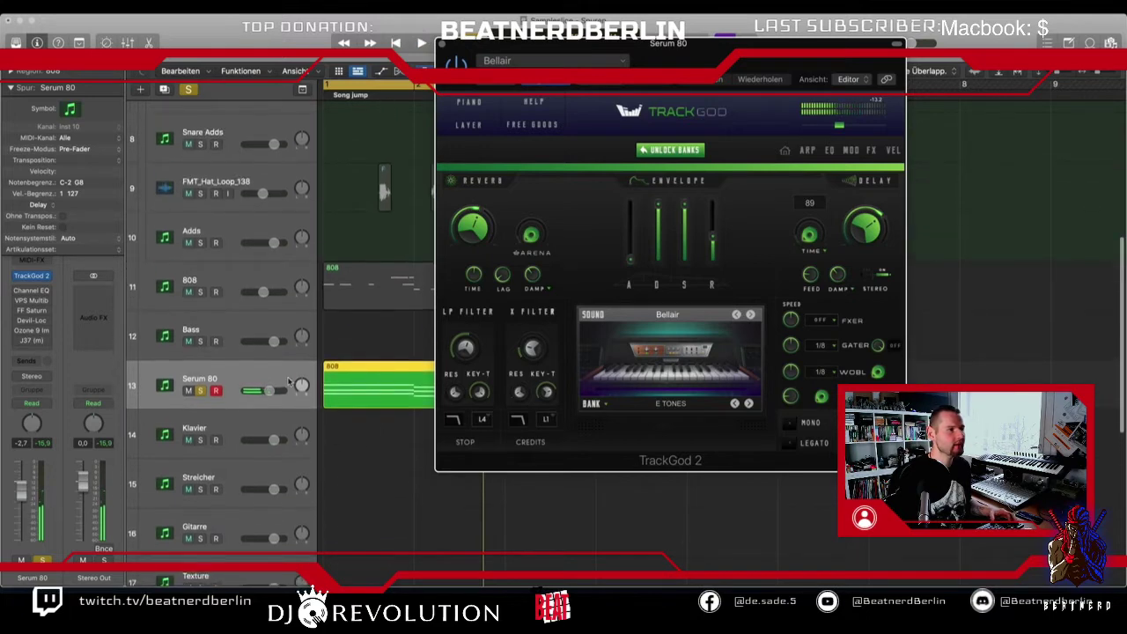
pyautogui.click(199, 391)
pyautogui.press('space')
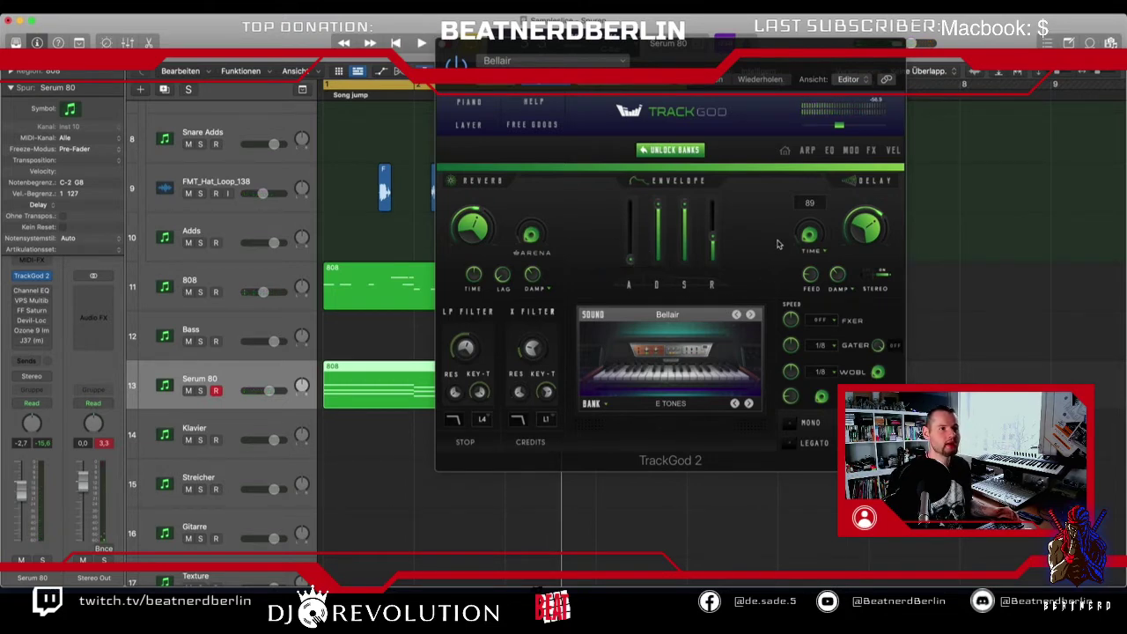
# Step: Close the TrackGod window and open the Serum 80 track's MIDI region in the piano roll
pyautogui.click(442, 47)
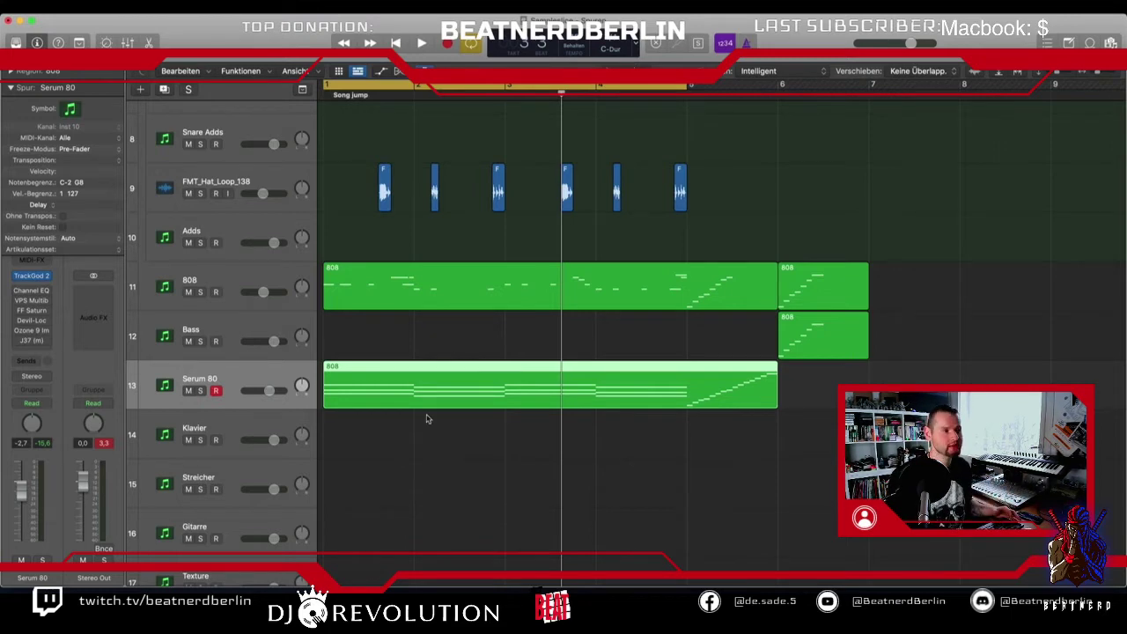
pyautogui.click(427, 450)
pyautogui.doubleClick(428, 387)
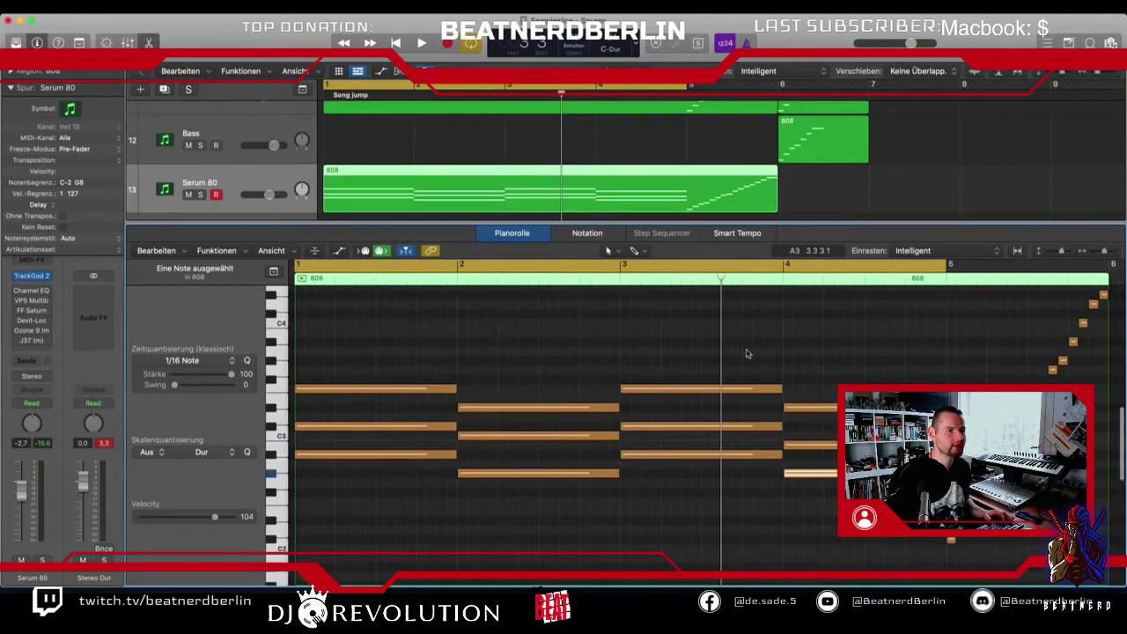
# Step: Shorten all the chord notes in bars 1 to 4 of the Serum 80 region to about an eighth note
pyautogui.moveTo(808, 344); pyautogui.dragTo(296, 563)
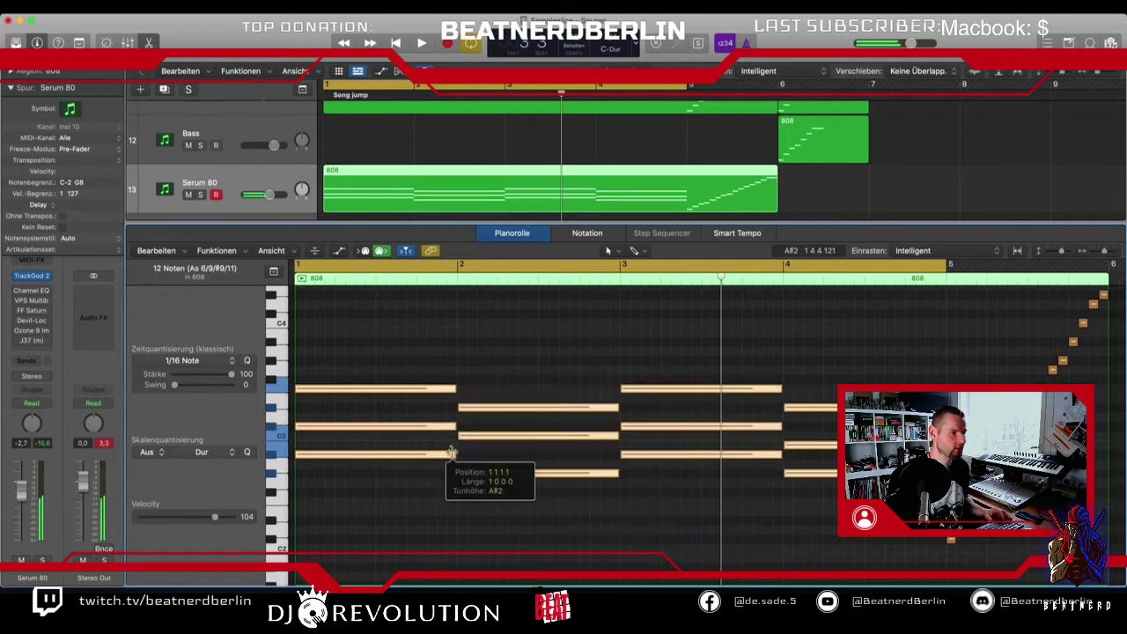
pyautogui.moveTo(451, 453); pyautogui.dragTo(309, 465)
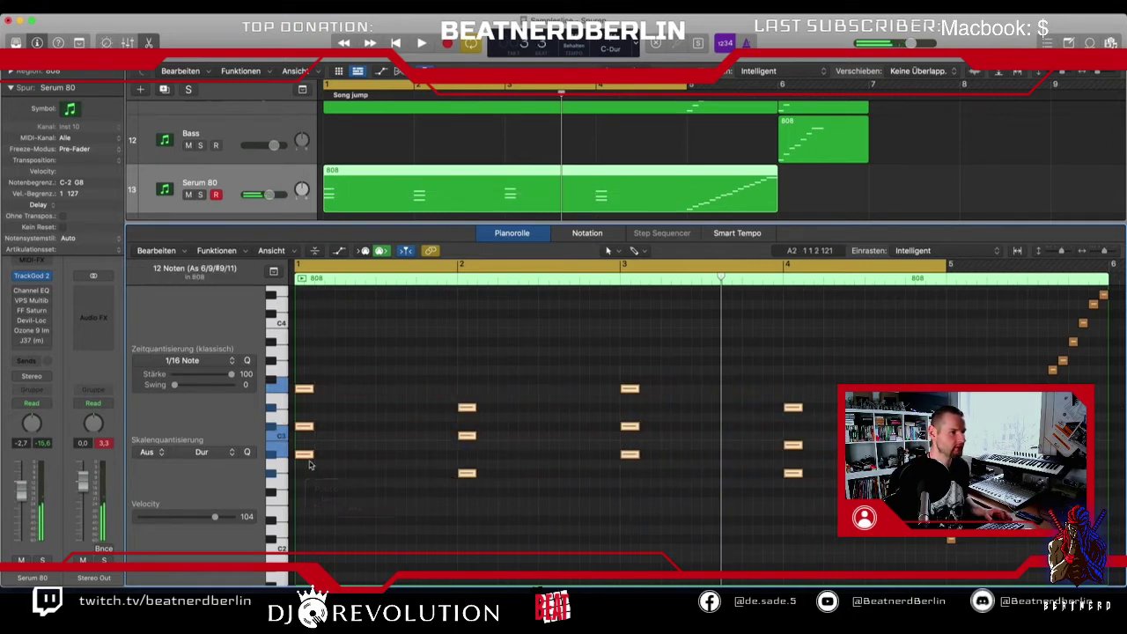
# Step: Solo the Serum 80 track and copy the chord stabs three sixteenths after the originals, playing the result
pyautogui.click(200, 195)
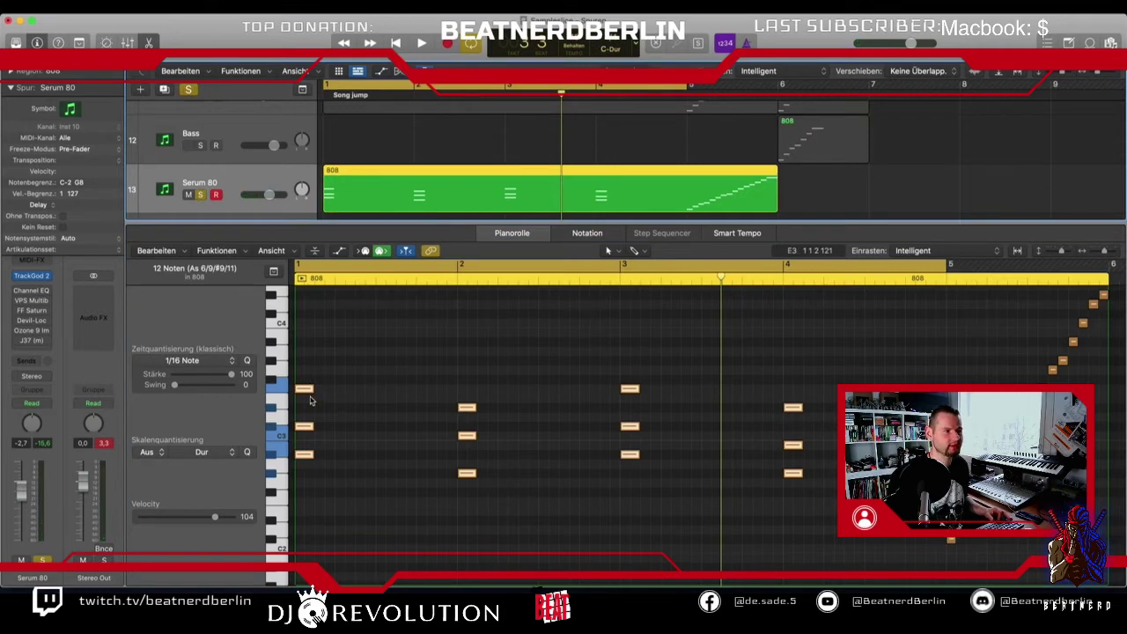
pyautogui.moveTo(307, 458); pyautogui.dragTo(332, 462)
pyautogui.press('space')
pyautogui.press('space')
pyautogui.press('space')
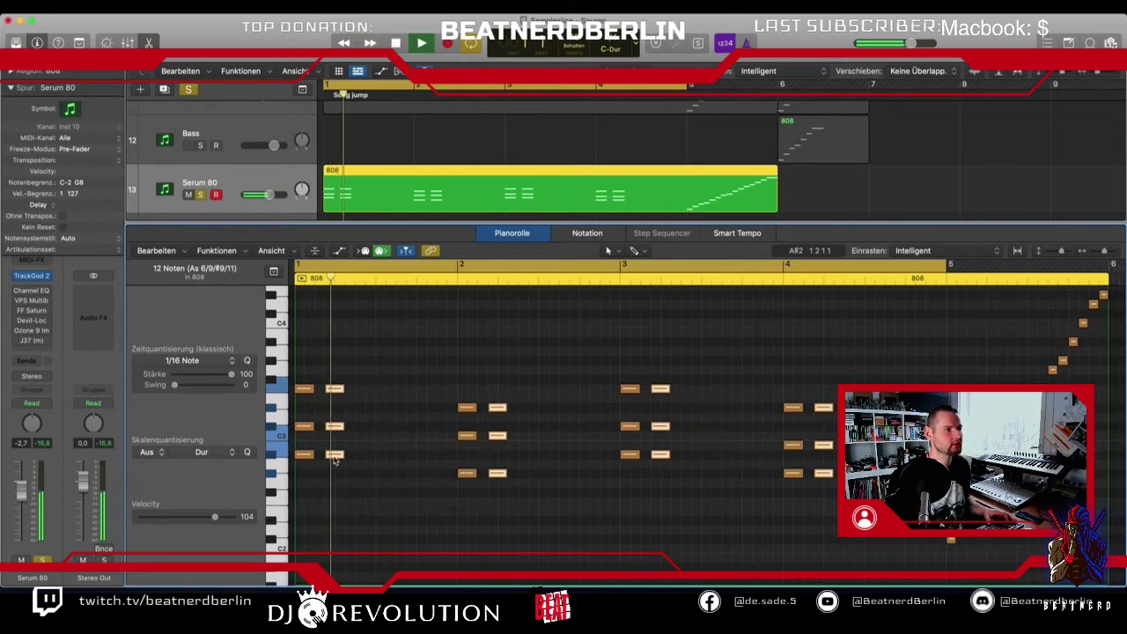
pyautogui.press('space')
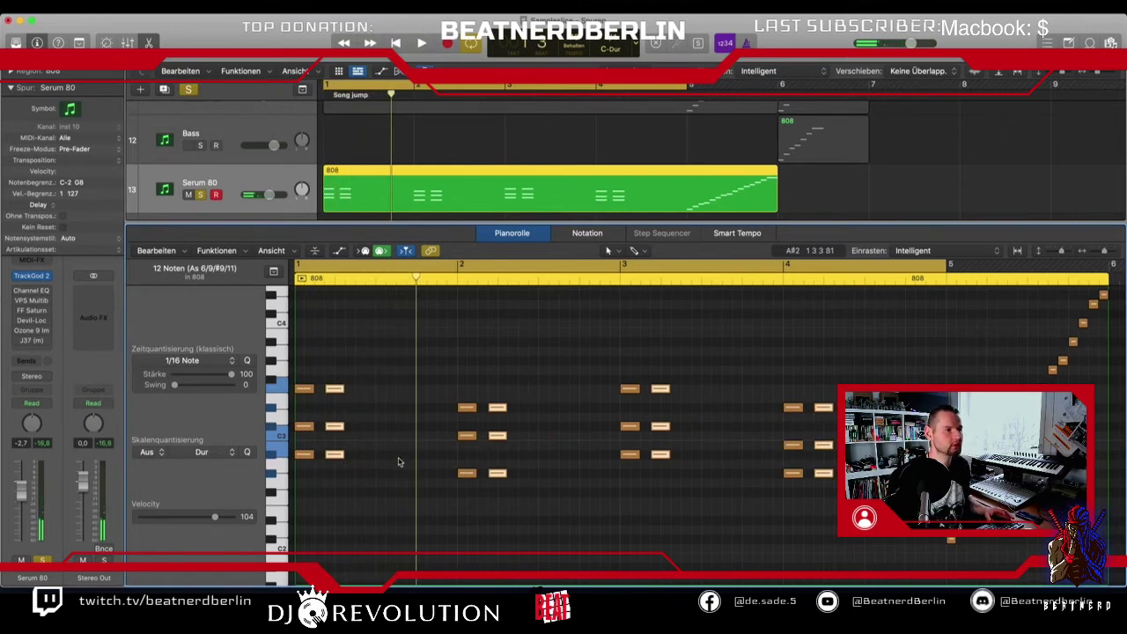
# Step: Copy the selected chord stabs onto beat 4 of each of the four bars and play the rhythm
pyautogui.moveTo(336, 458); pyautogui.dragTo(429, 458)
pyautogui.press('space')
pyautogui.moveTo(428, 459)
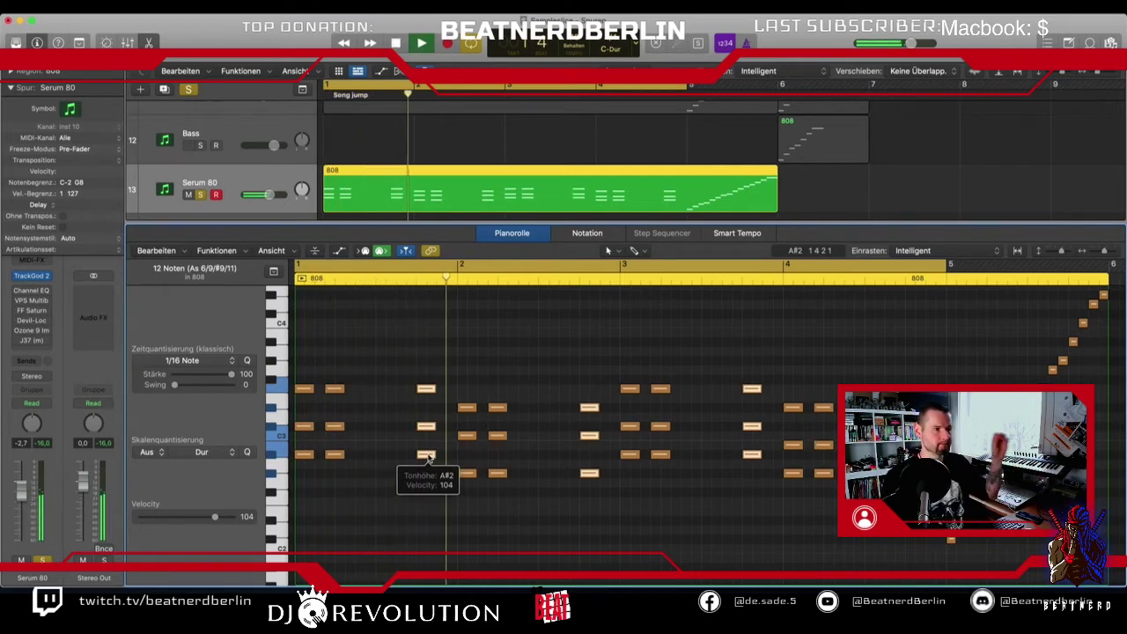
pyautogui.press('space')
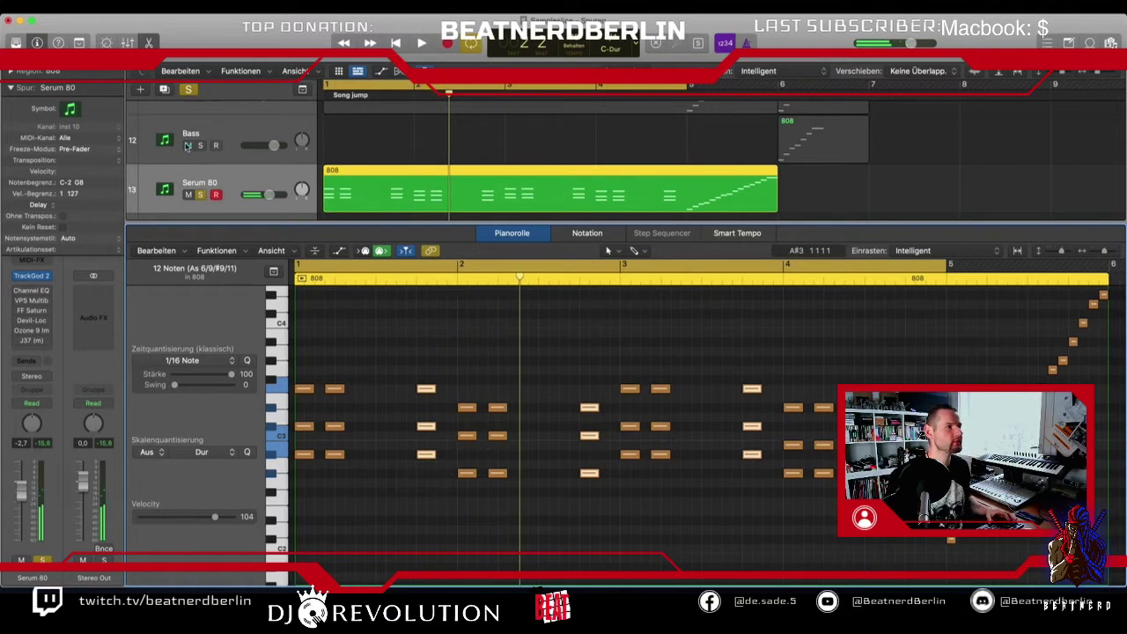
# Step: Unsolo the Serum 80 track and listen to the new chord rhythm in the full beat
pyautogui.click(206, 195)
pyautogui.press('space')
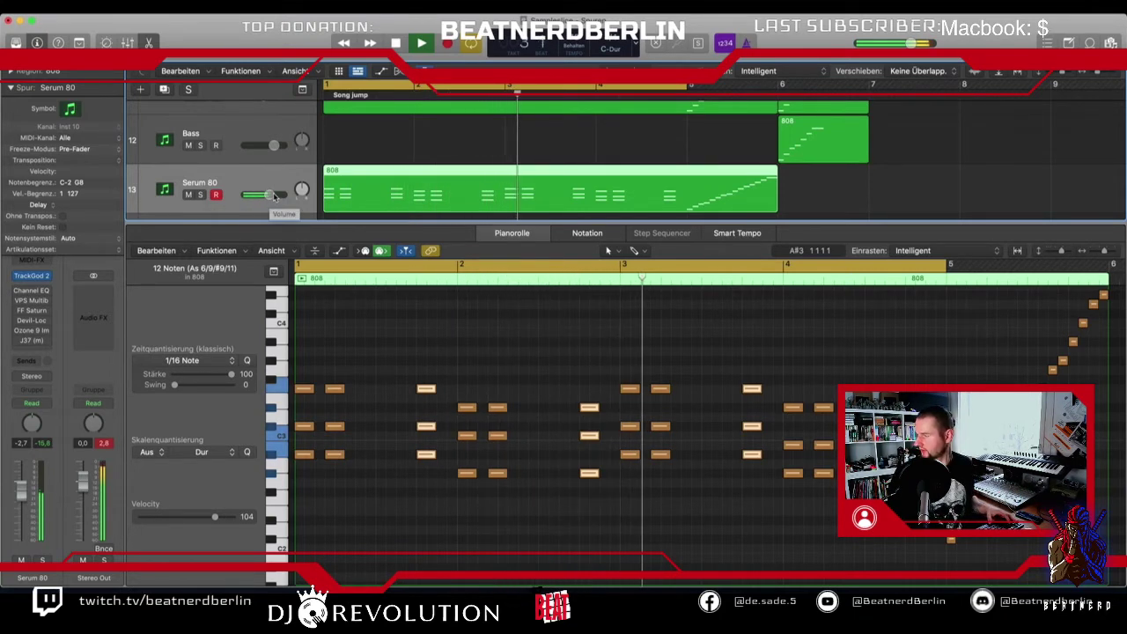
pyautogui.press('space')
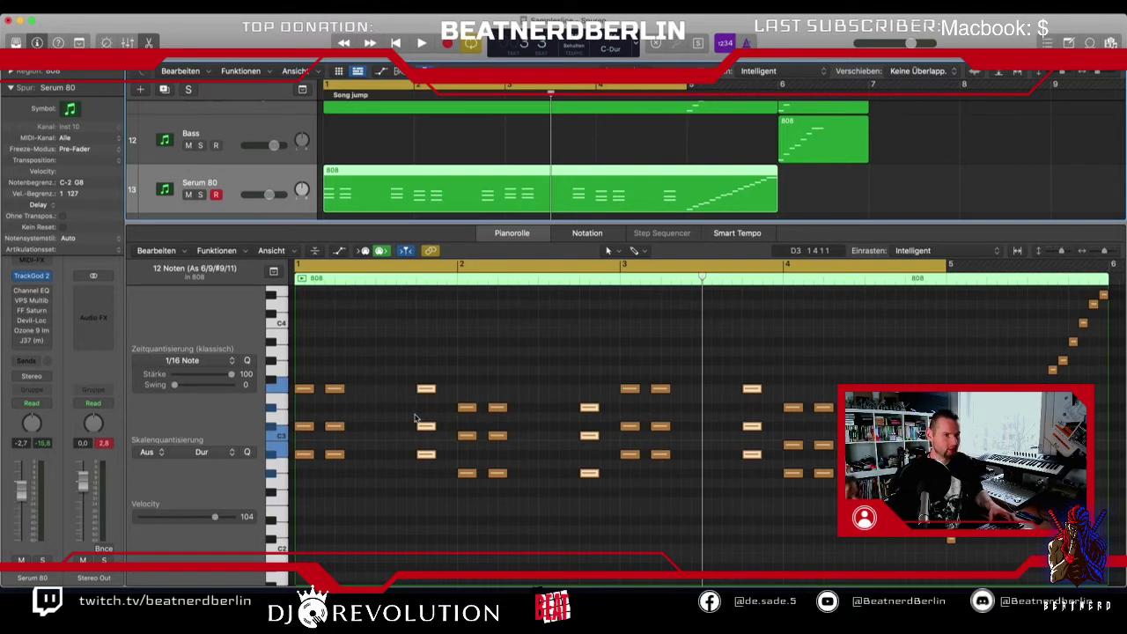
pyautogui.press('space')
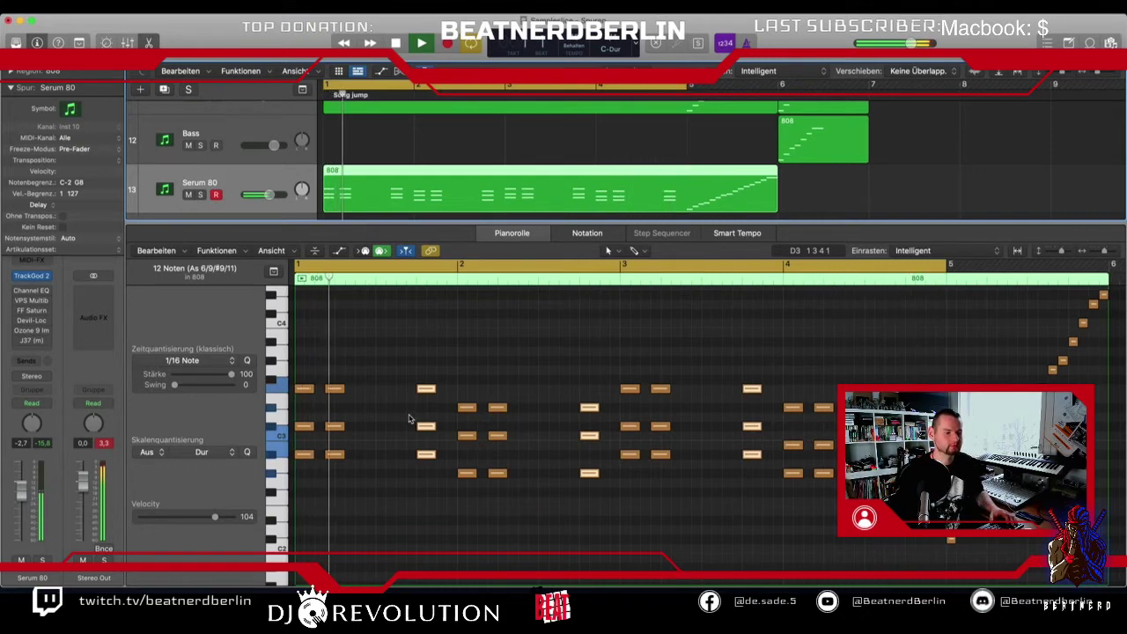
pyautogui.press('space')
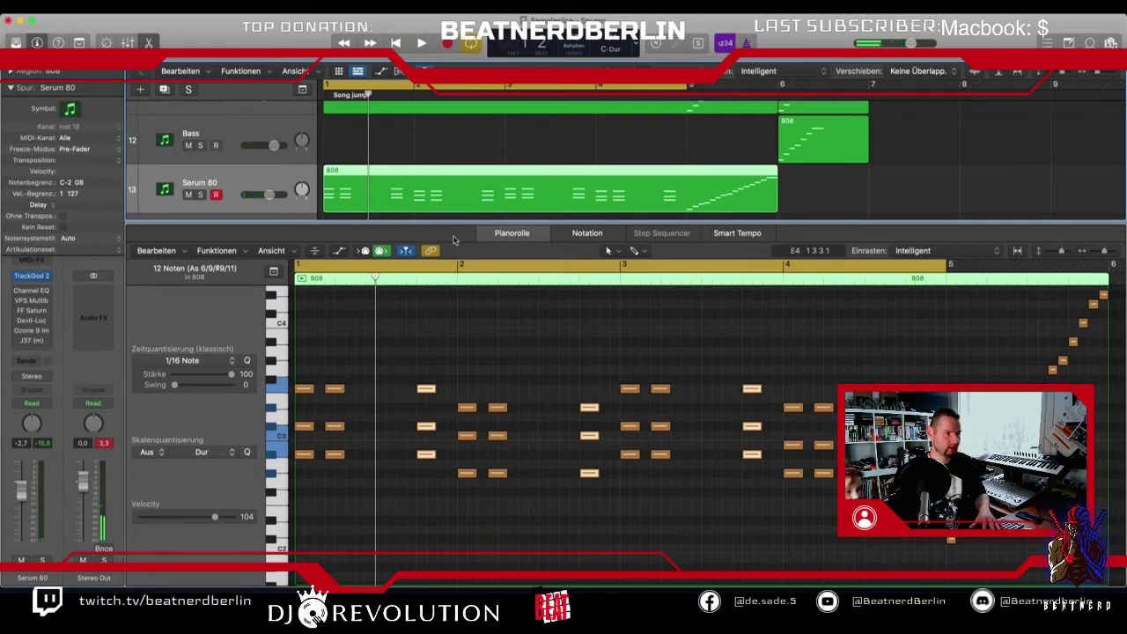
# Step: Close the piano roll and duplicate the 808 track with its settings
pyautogui.press('p')
pyautogui.scroll(5, 369, 264)
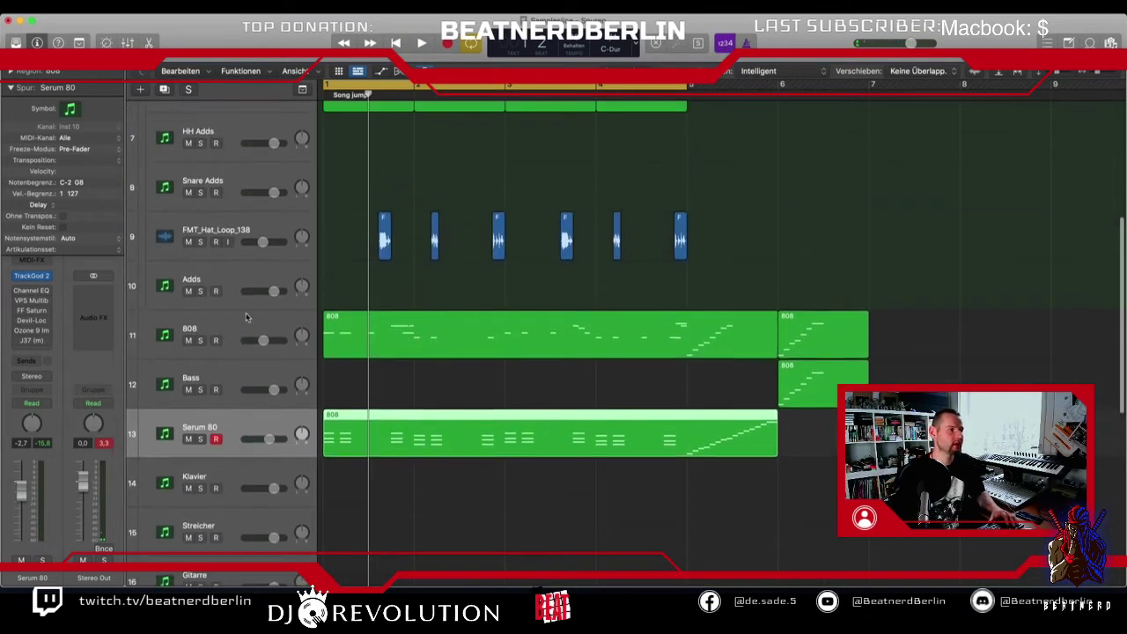
pyautogui.click(235, 321)
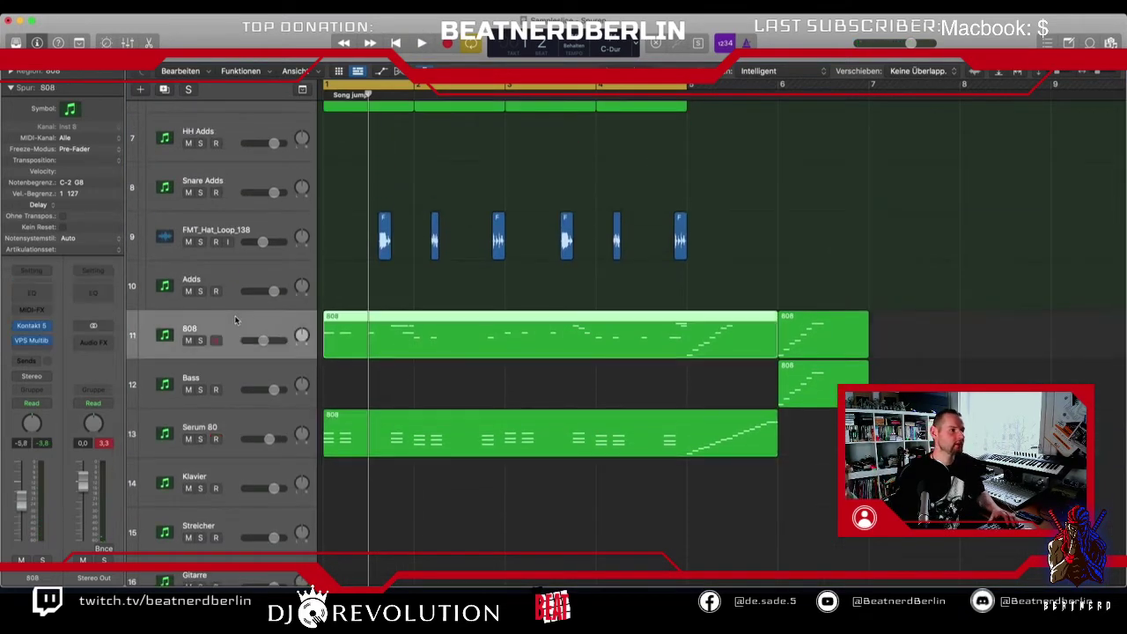
pyautogui.click(165, 90)
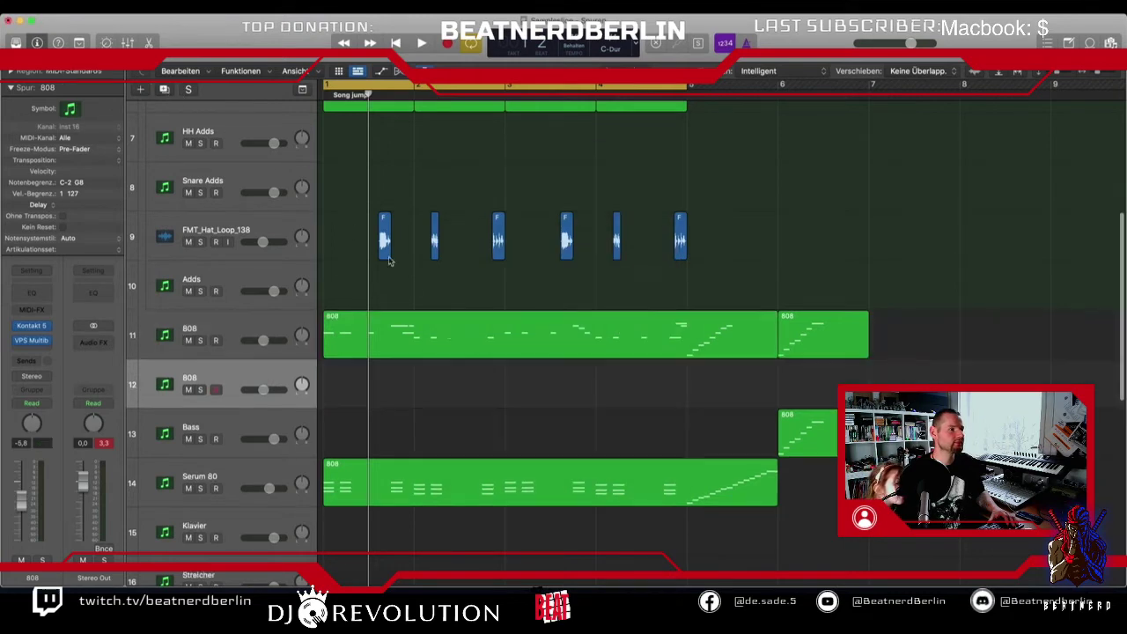
# Step: Copy the long 808 region starting at bar 1 onto the duplicate track and mute the original 808 track
pyautogui.click(417, 355)
pyautogui.moveTo(416, 353); pyautogui.dragTo(414, 401)
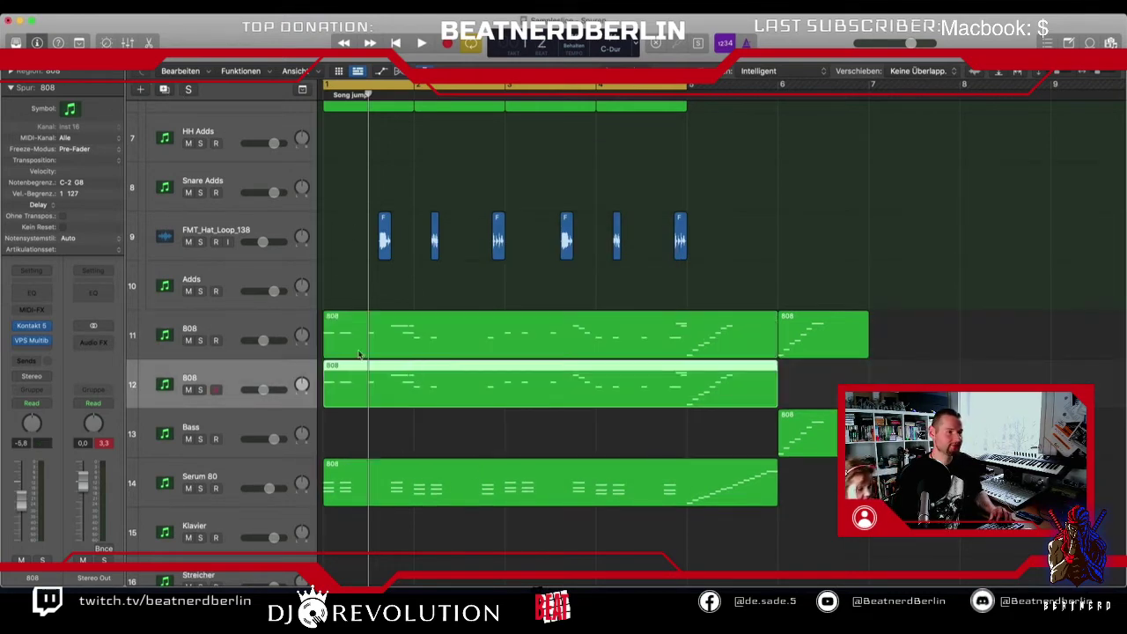
pyautogui.click(187, 341)
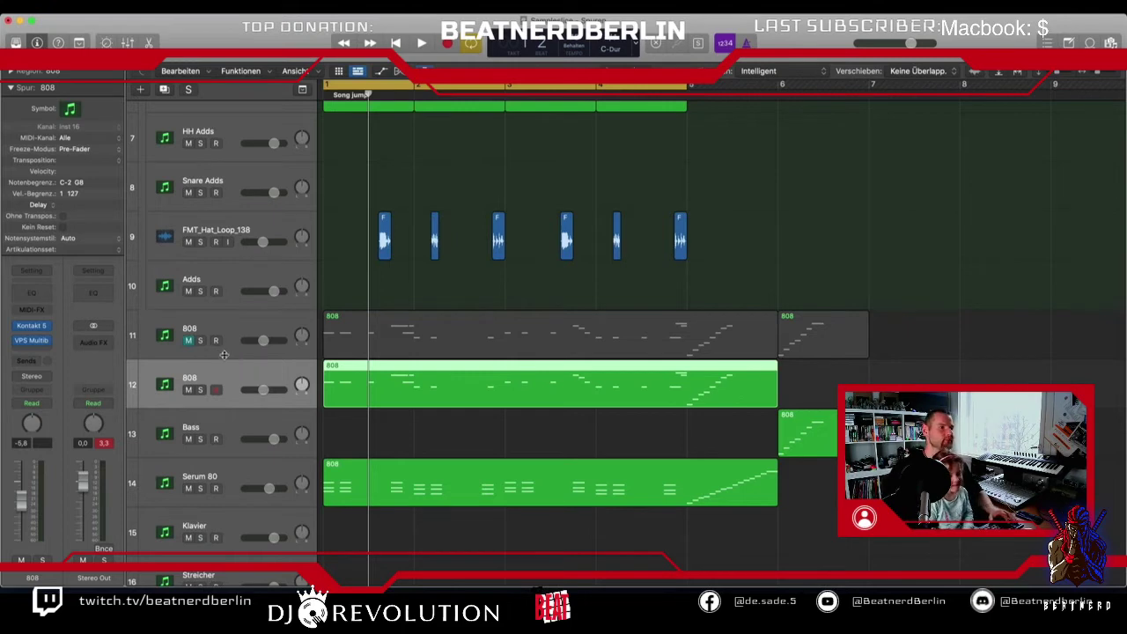
# Step: Replace Kontakt 5 on the duplicate 808 track with TrackGod 2 in stereo and load the 808 GOD bank
pyautogui.click(49, 325)
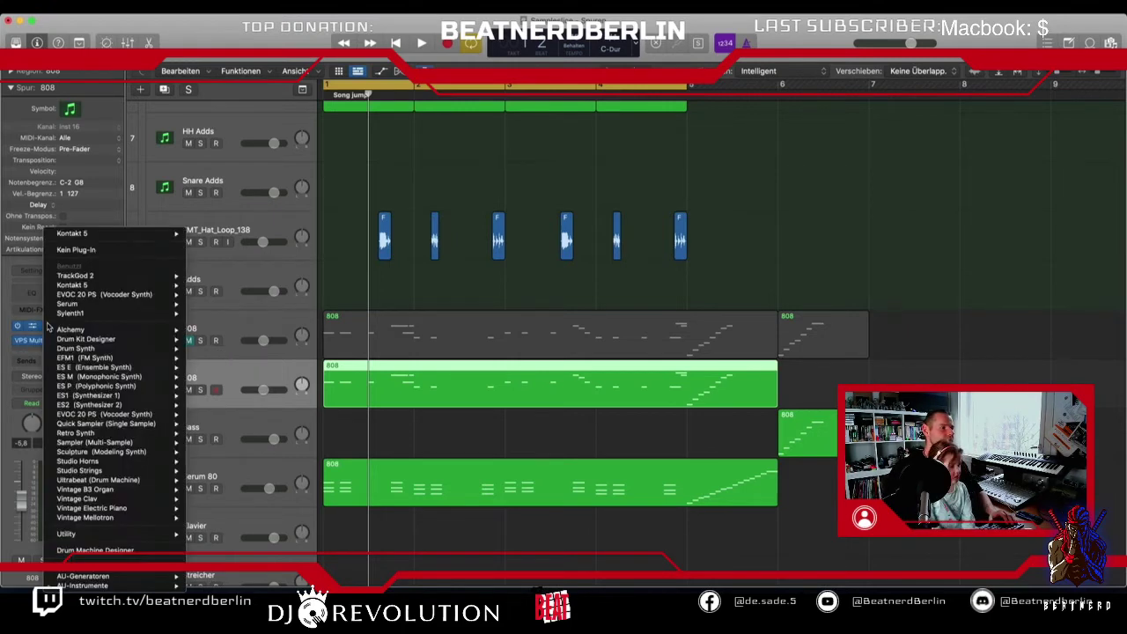
pyautogui.moveTo(106, 586)
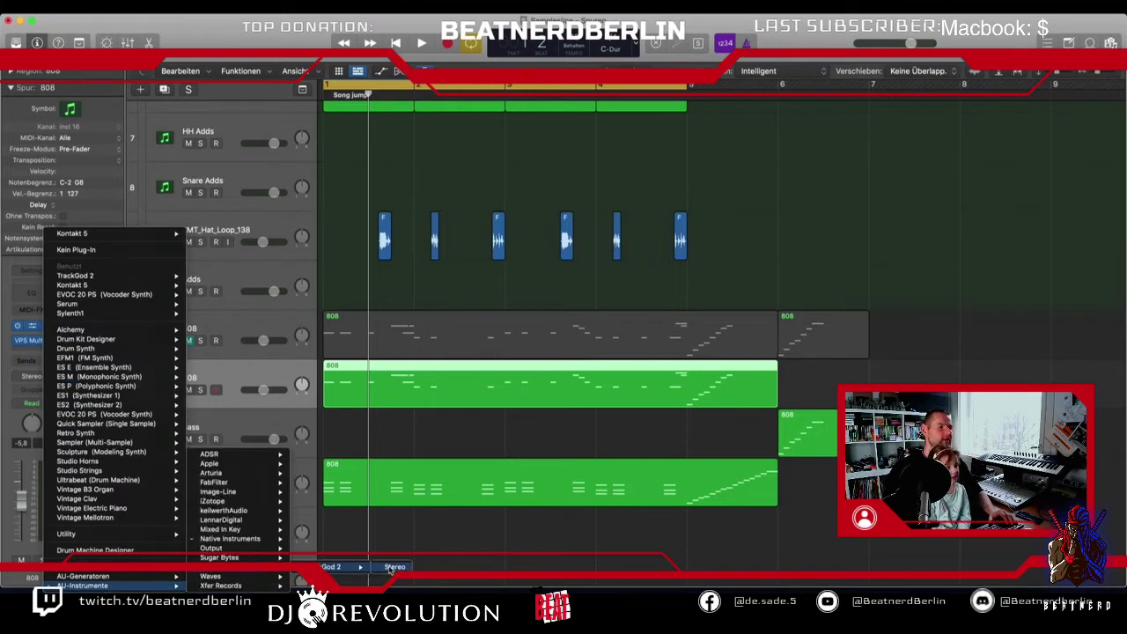
pyautogui.click(392, 568)
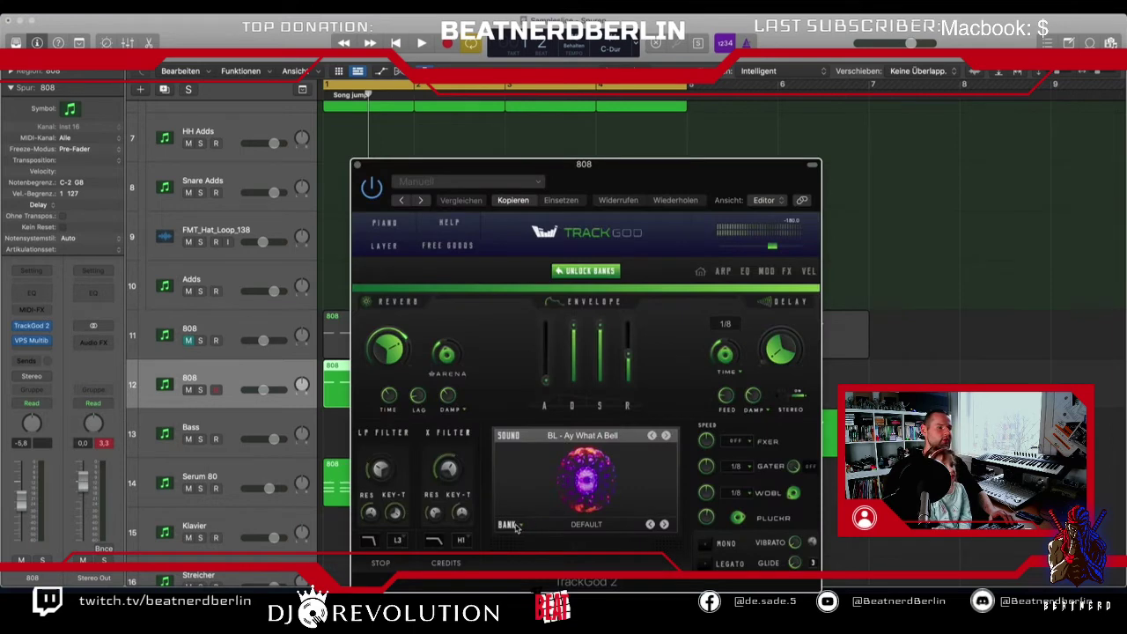
pyautogui.click(650, 524)
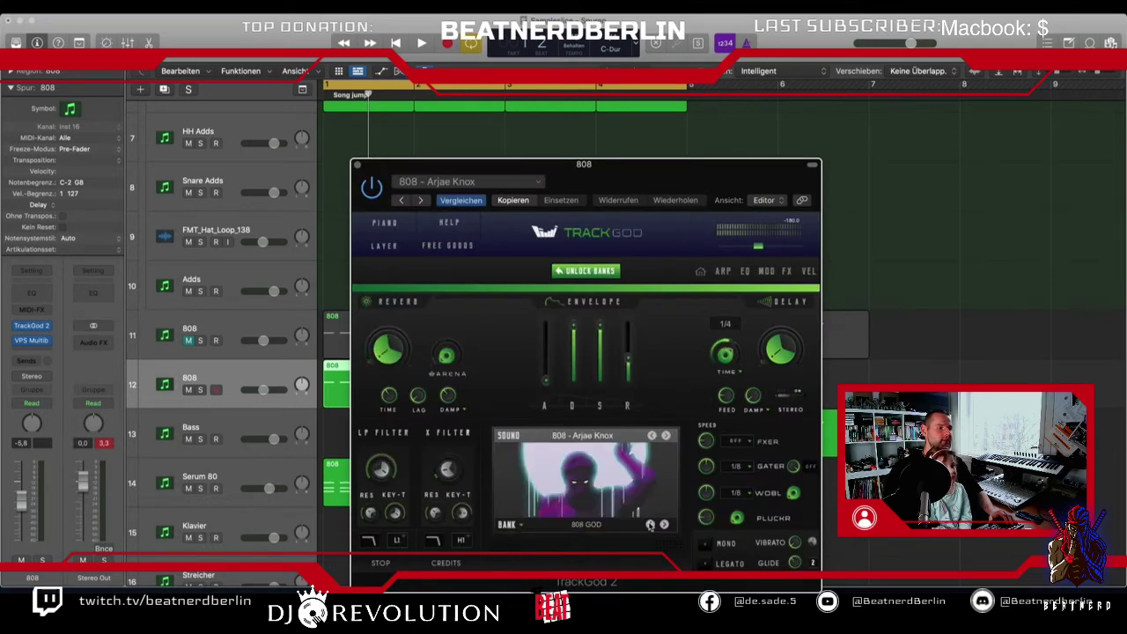
# Step: Play the Arjae Knox 808 sound in the beat, then soloed, with the TrackGod window moved clear of the track controls
pyautogui.press('space')
pyautogui.moveTo(551, 164); pyautogui.dragTo(700, 138)
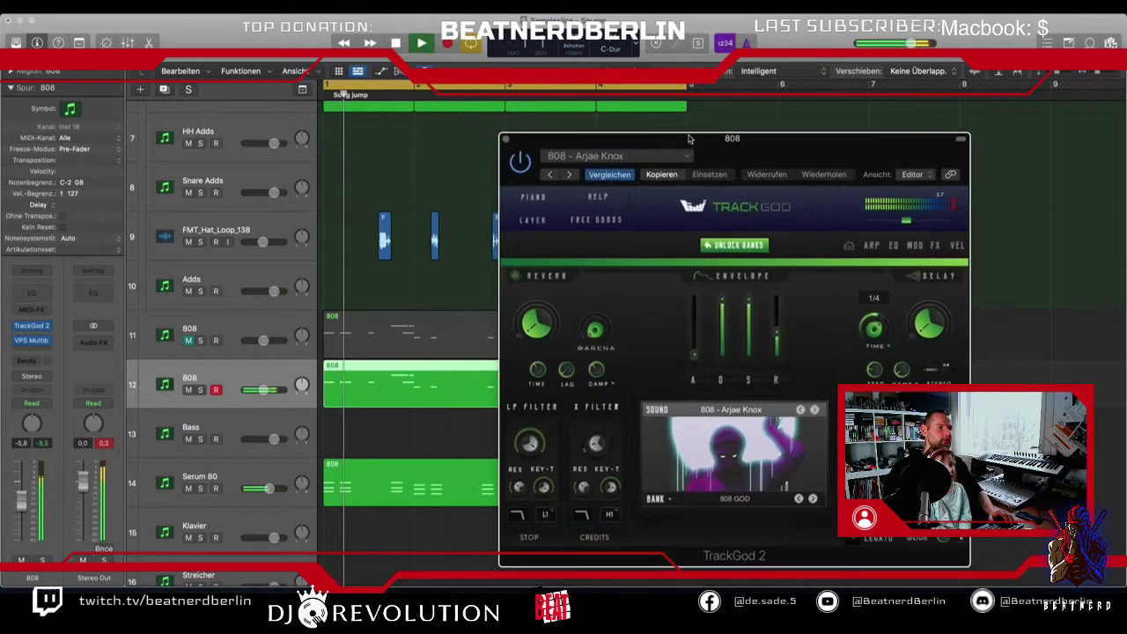
pyautogui.click(200, 389)
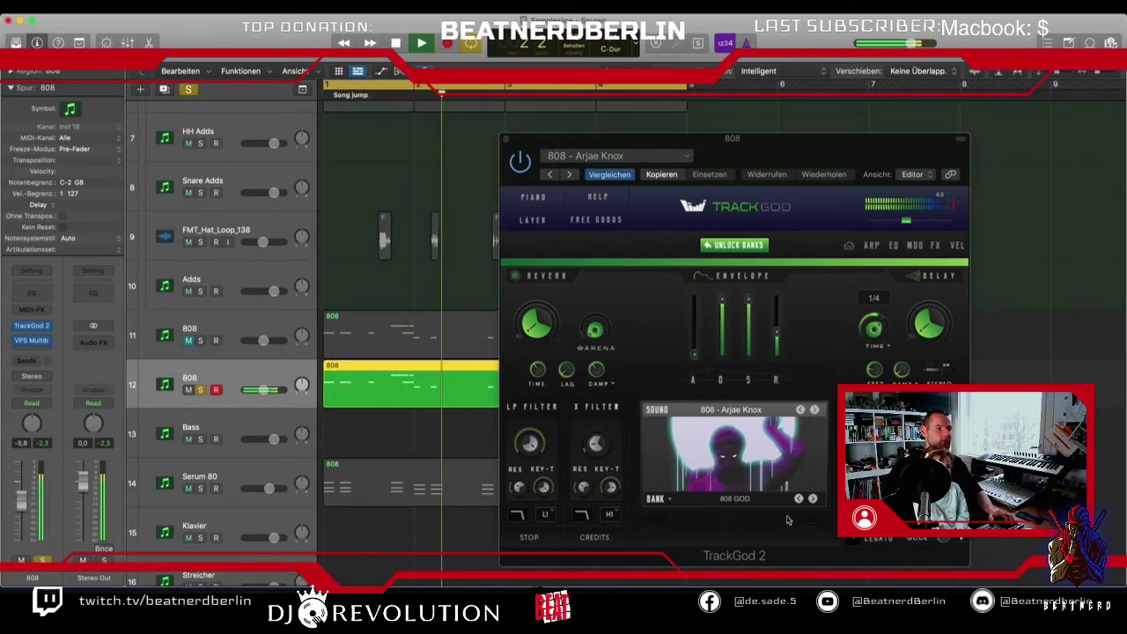
pyautogui.press('space')
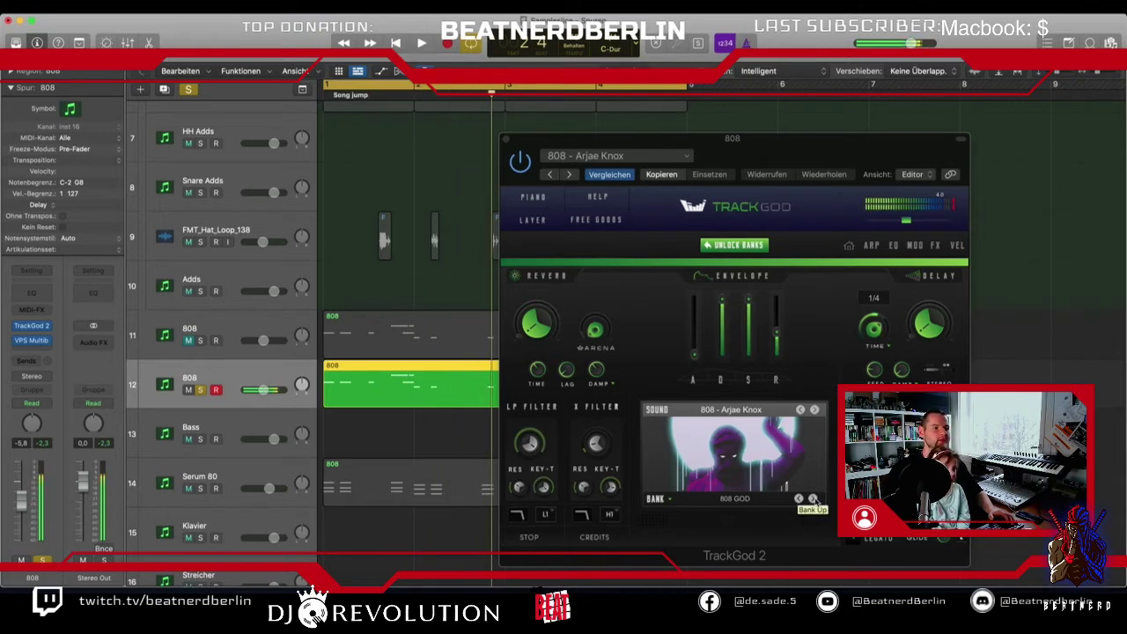
# Step: Audition the 808 GOD sounds Astroworld, Beast Mode and Boom Nastii on the soloed track, ending on Boom Boom Boom
pyautogui.click(815, 411)
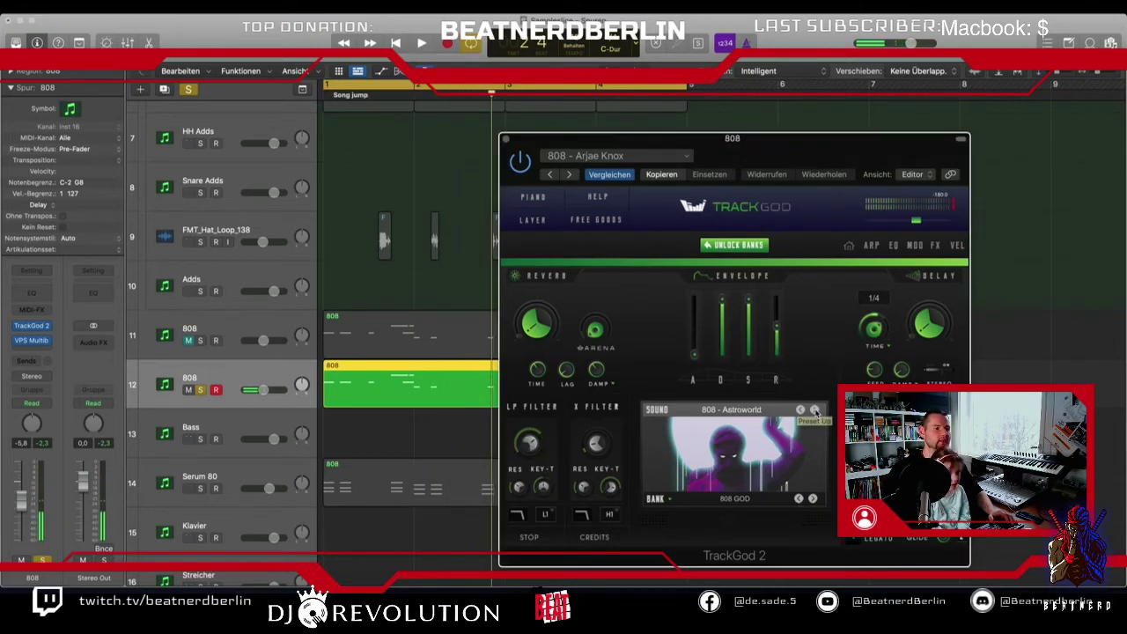
pyautogui.press('space')
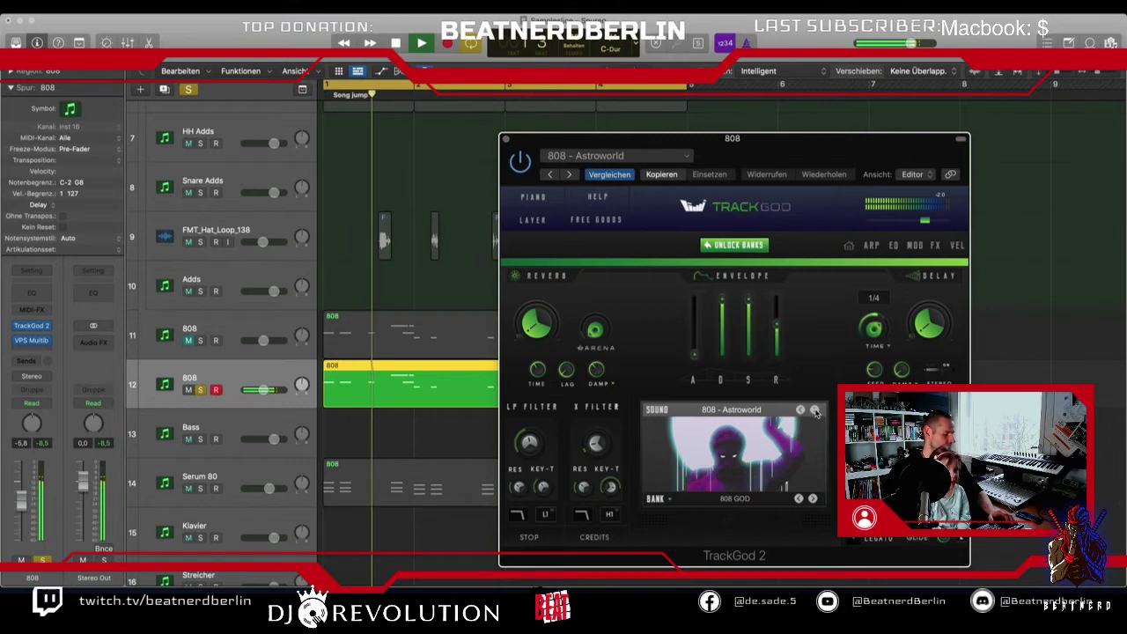
pyautogui.click(814, 412)
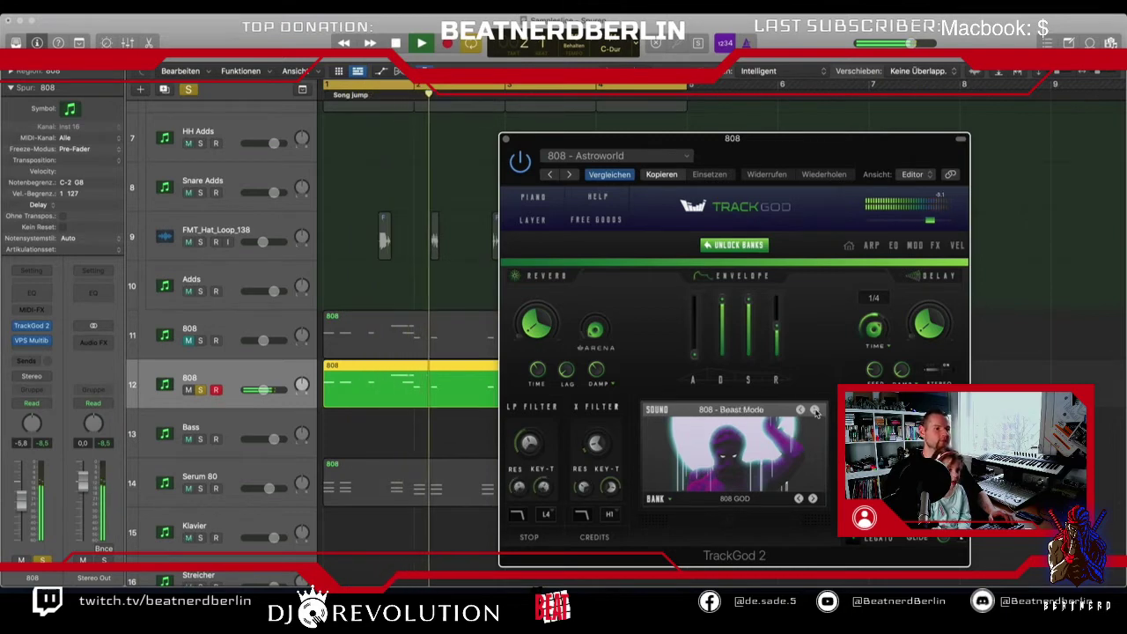
pyautogui.click(814, 411)
pyautogui.press('Return')
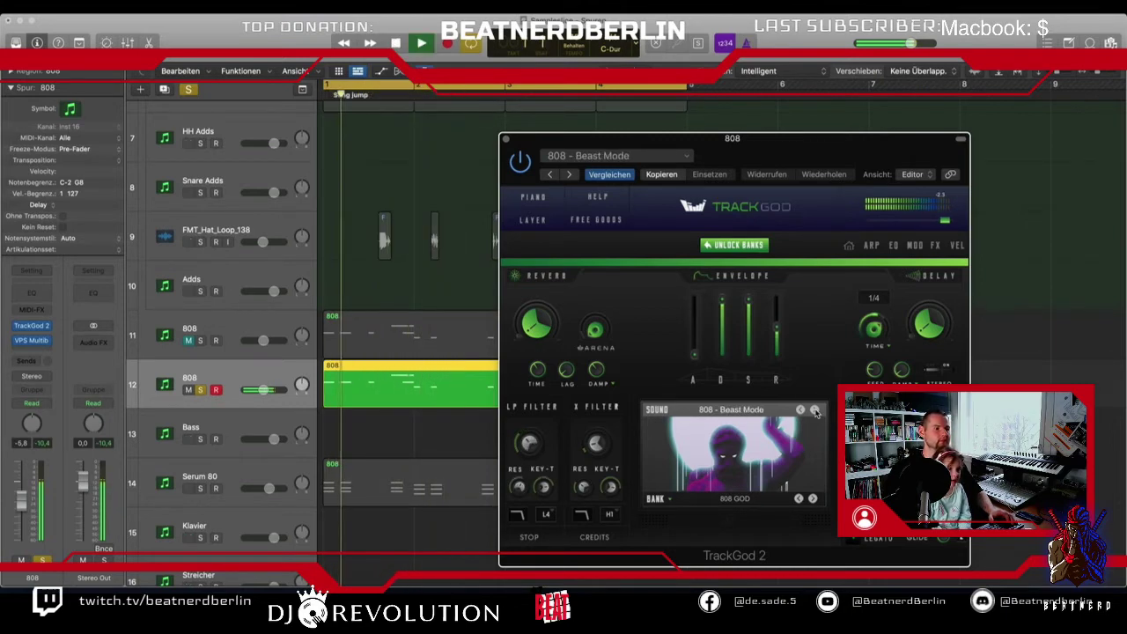
pyautogui.press('Return')
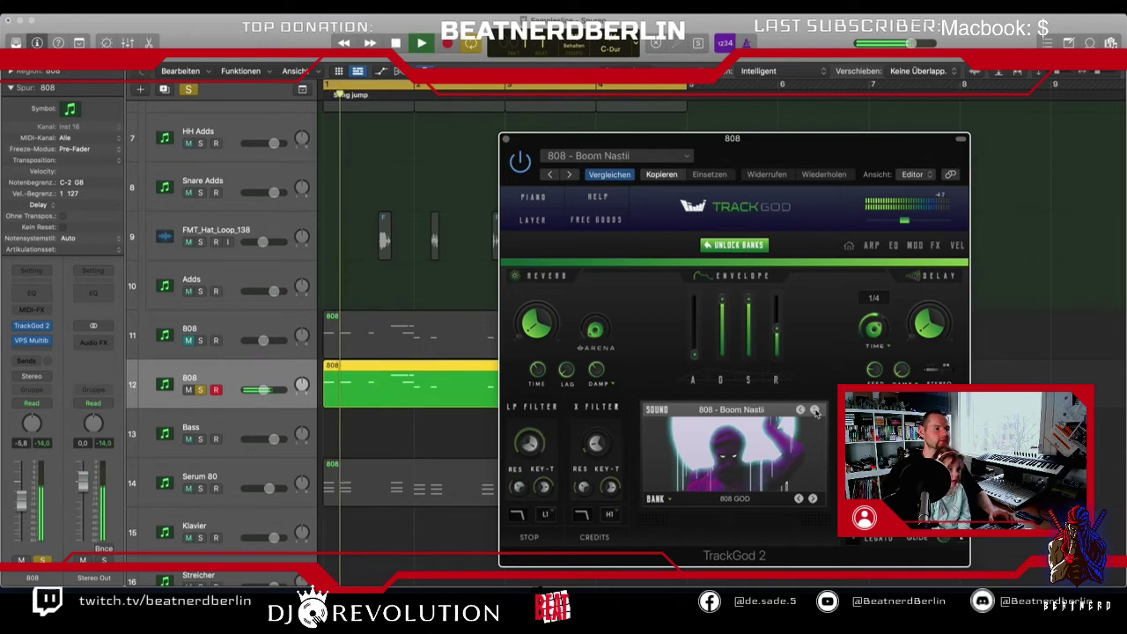
pyautogui.click(815, 412)
pyautogui.press('Return')
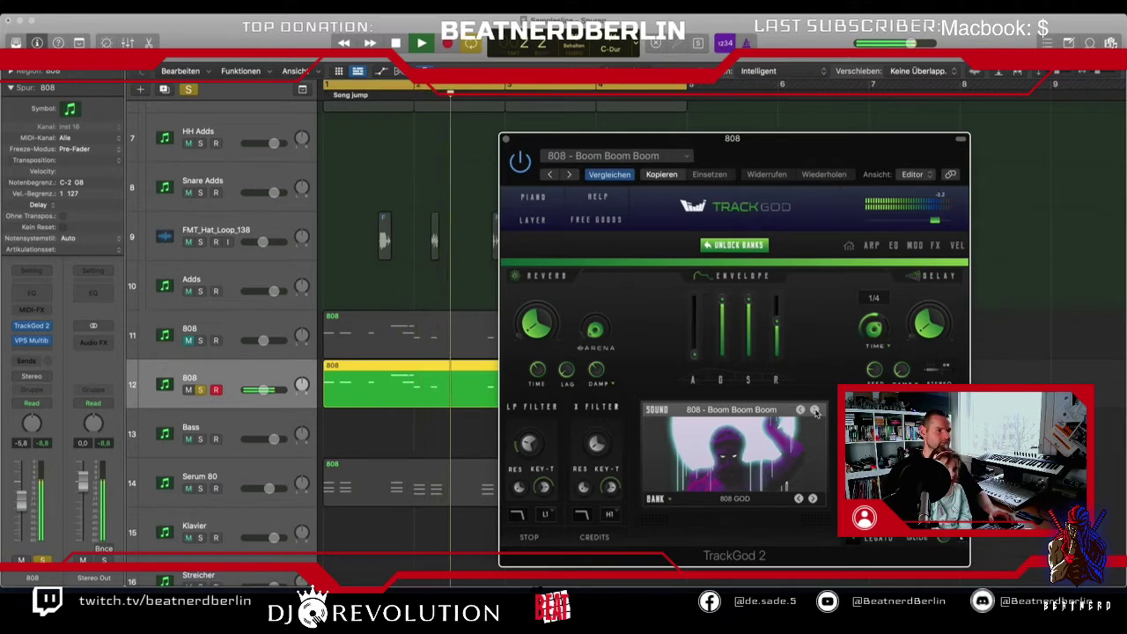
pyautogui.press('space')
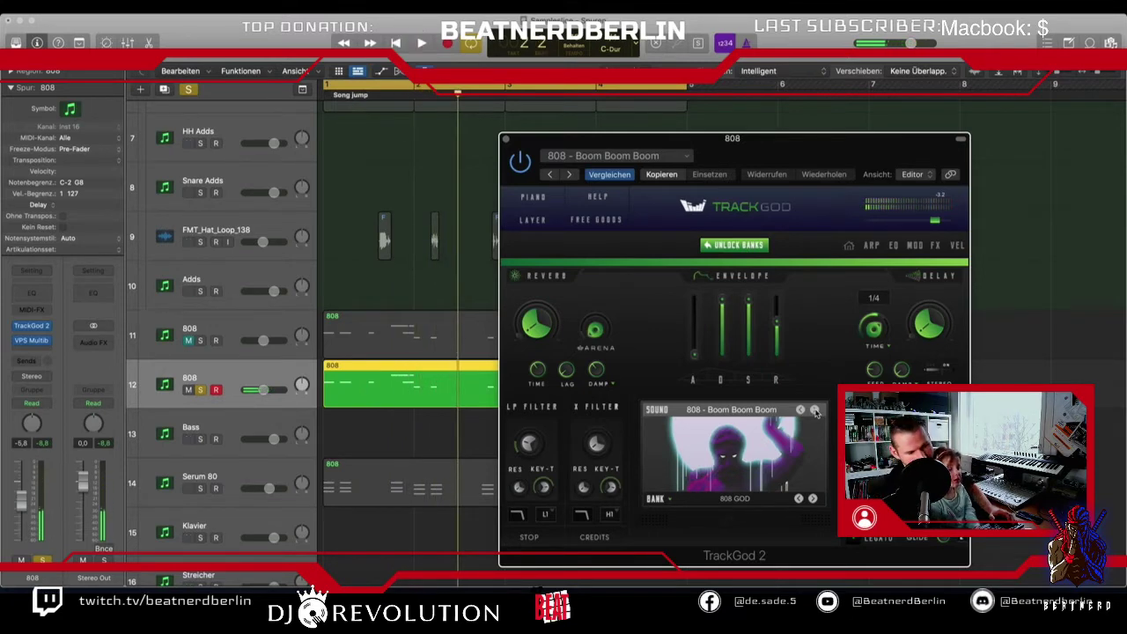
pyautogui.press('Return')
pyautogui.press('space')
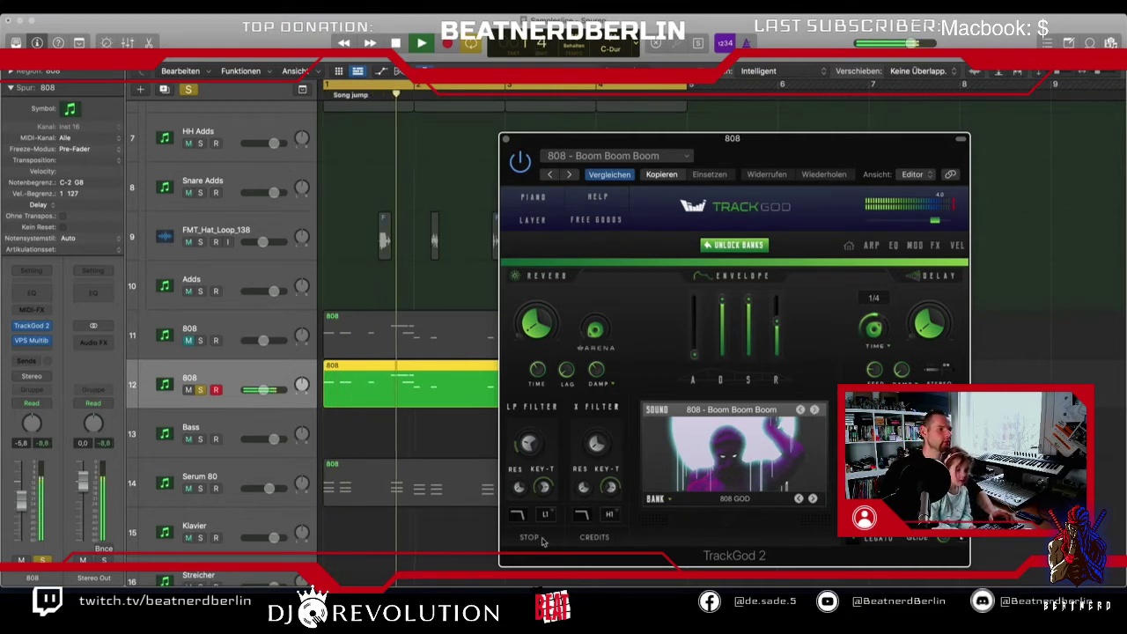
# Step: Unsolo the duplicate 808 track during playback and listen to the Boom Boom Boom sound in the full beat
pyautogui.click(201, 390)
pyautogui.click(200, 389)
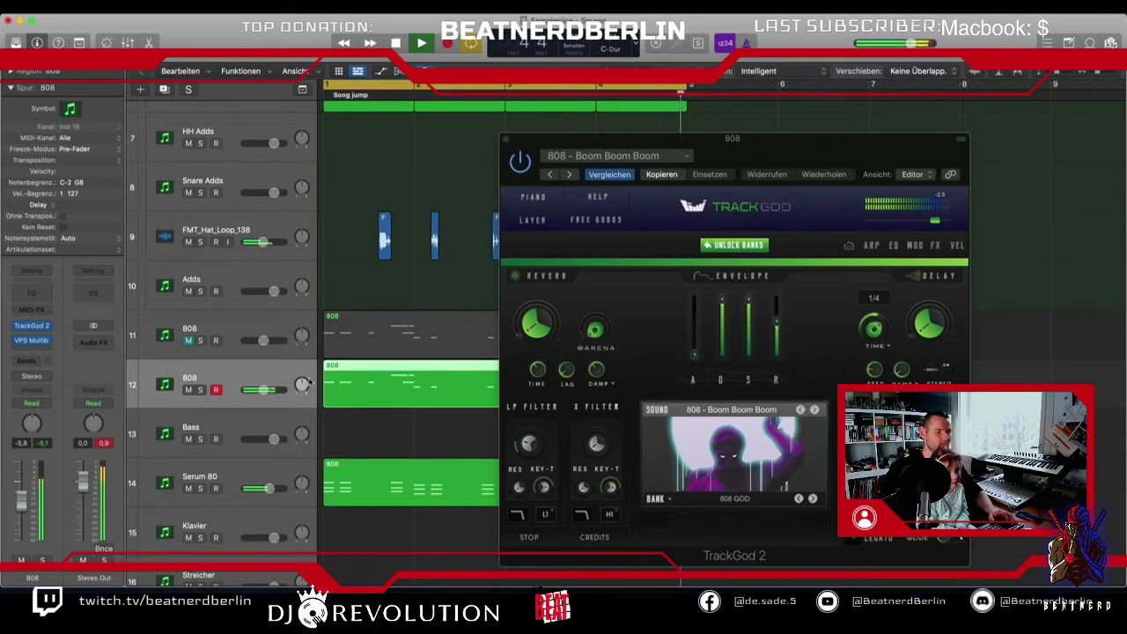
pyautogui.press('space')
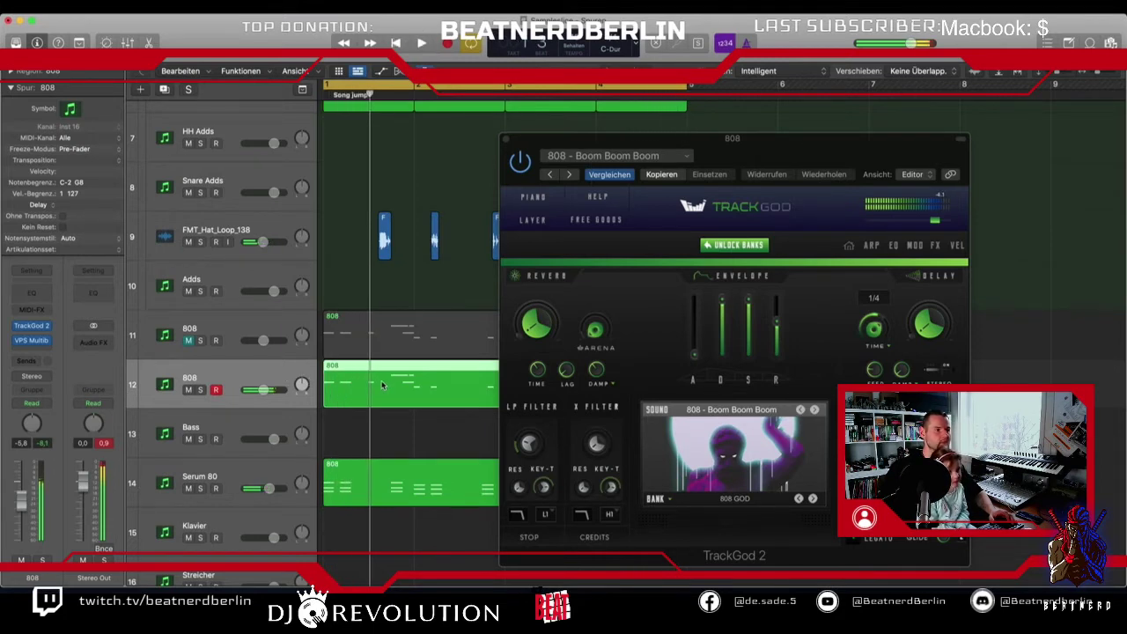
# Step: Raise the duplicate 808 track's volume to -2.8 dB and check its level in the full beat
pyautogui.click(269, 393)
pyautogui.moveTo(268, 390); pyautogui.dragTo(282, 394)
pyautogui.press('space')
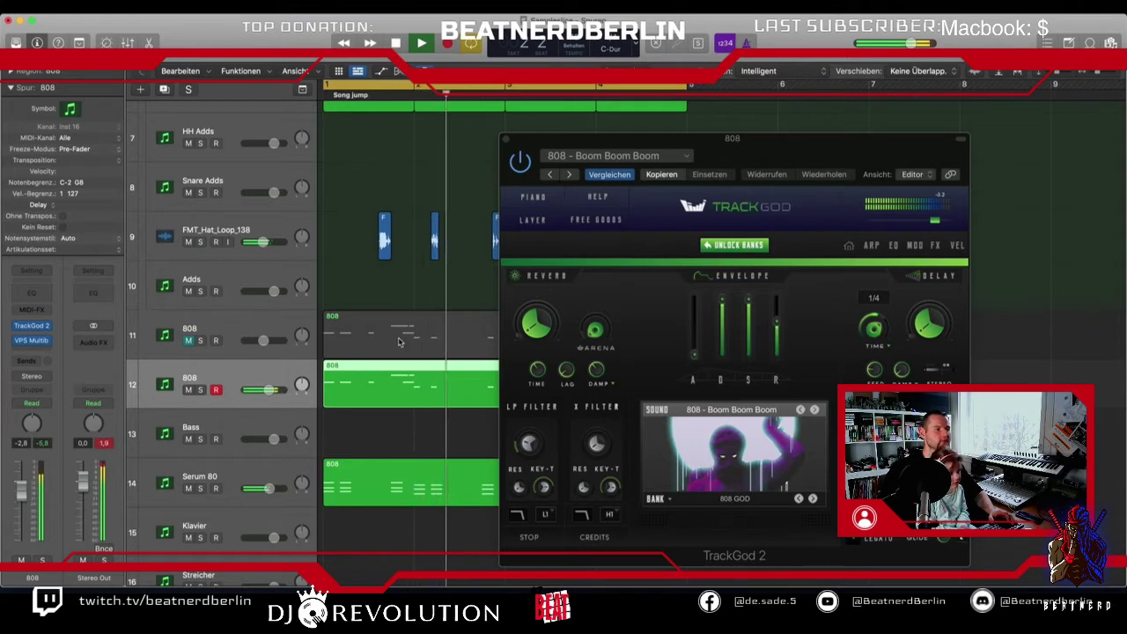
pyautogui.press('space')
# Step: Close the TrackGod 2 window and play the Dm Loop track soloed from the start of the beat
pyautogui.click(507, 141)
pyautogui.scroll(-5, 472, 387)
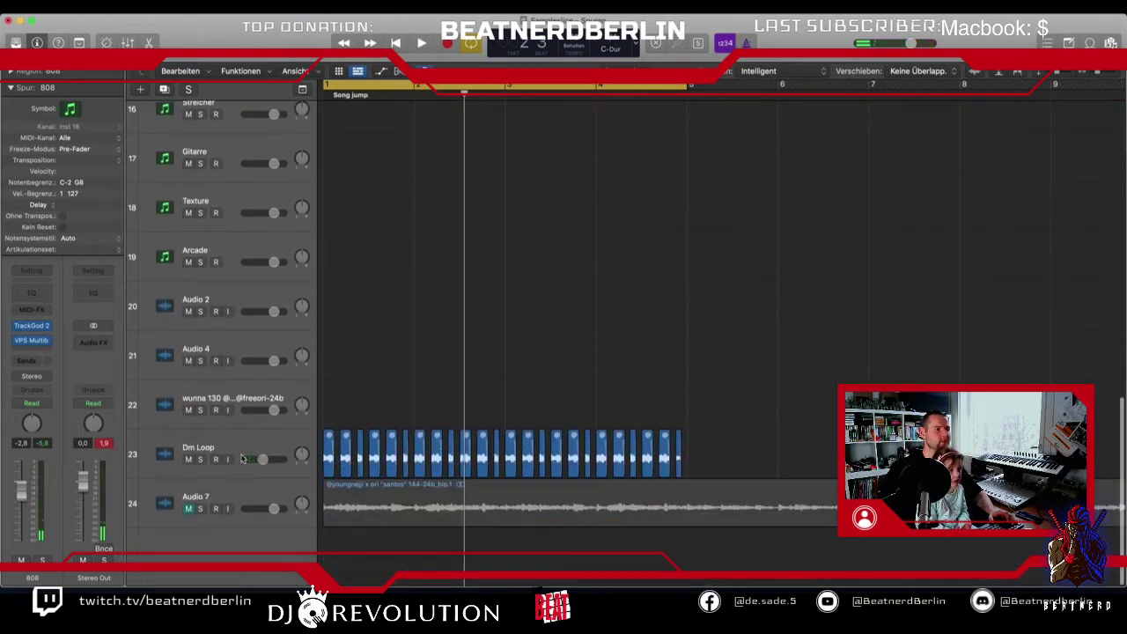
pyautogui.click(200, 460)
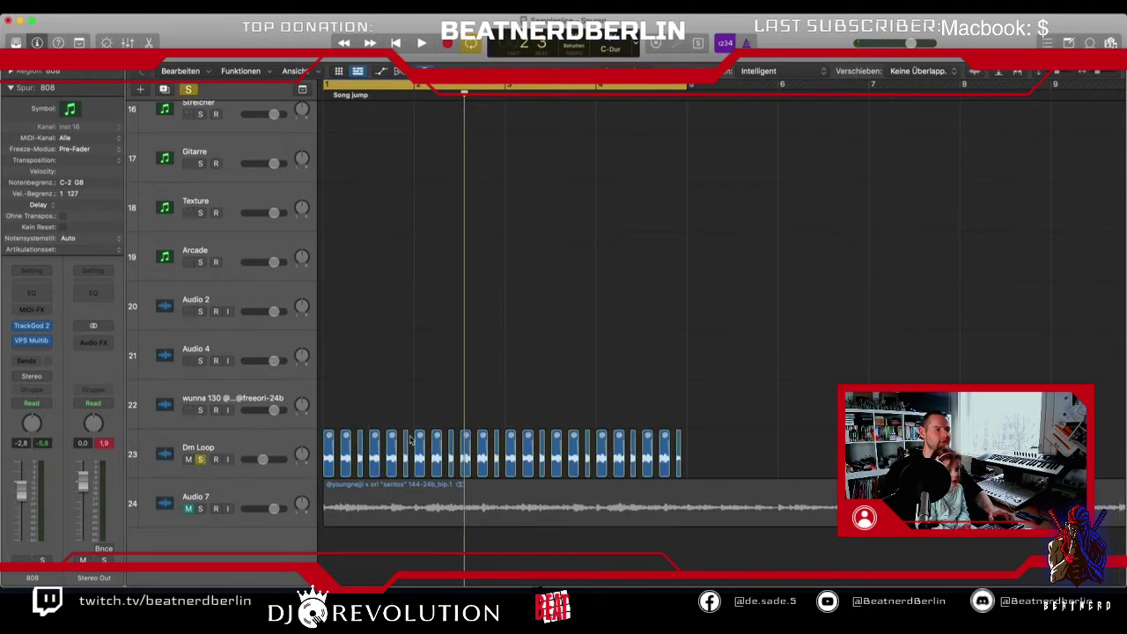
pyautogui.press('Return')
pyautogui.press('space')
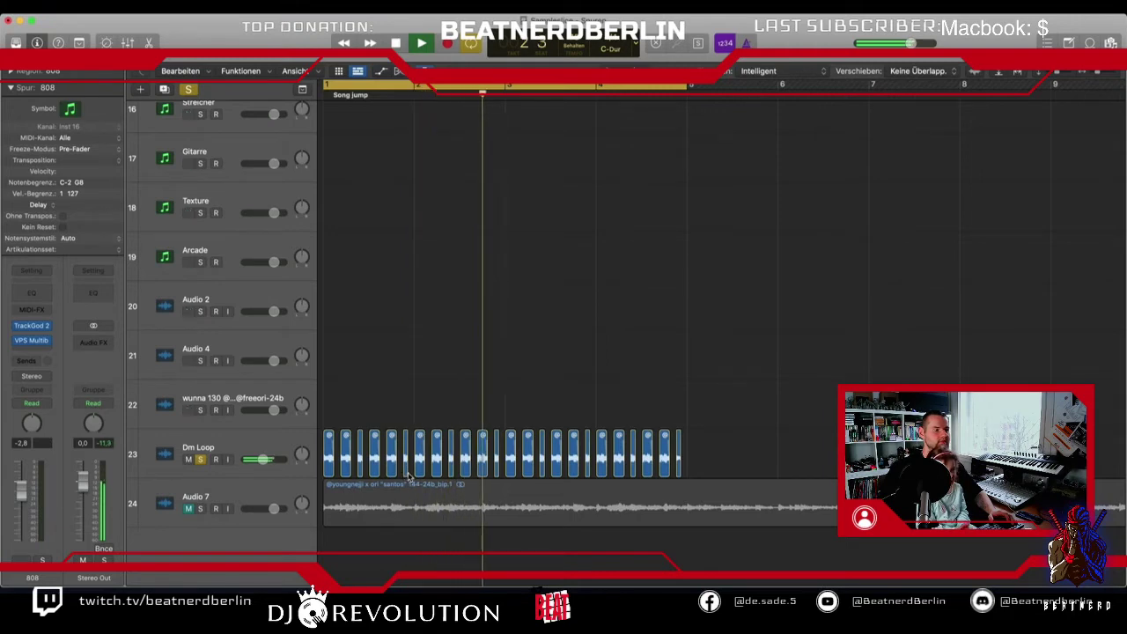
pyautogui.press('space')
pyautogui.click(200, 459)
# Step: Solo the Serum 80 track, enable its effect plug-ins and lower its volume to -4.2 dB during playback
pyautogui.scroll(10, 398, 400)
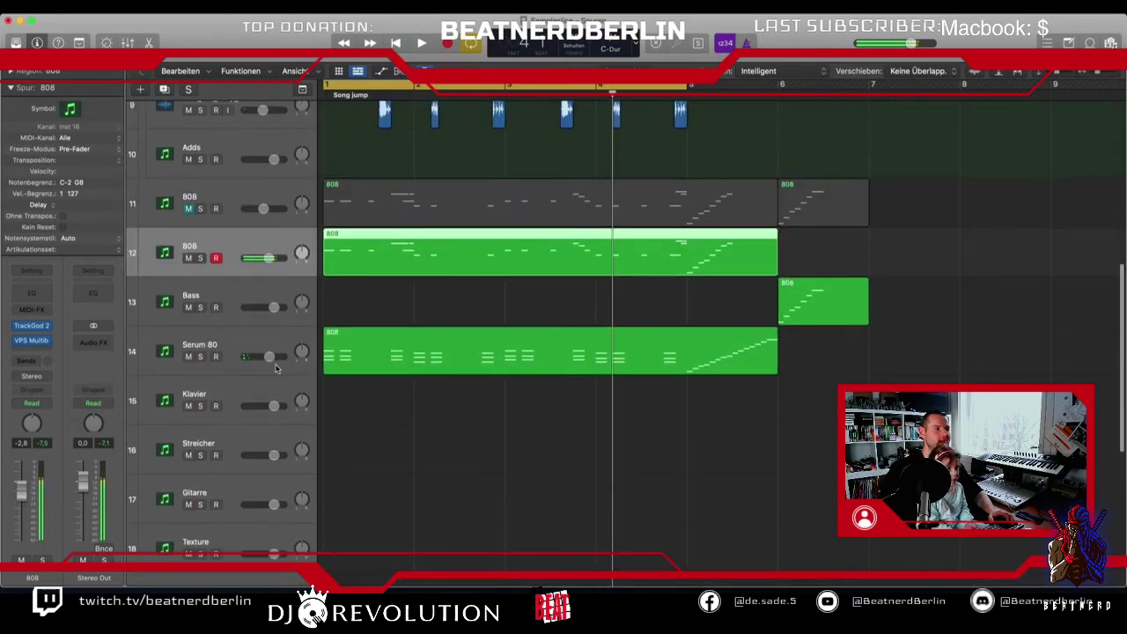
pyautogui.click(224, 344)
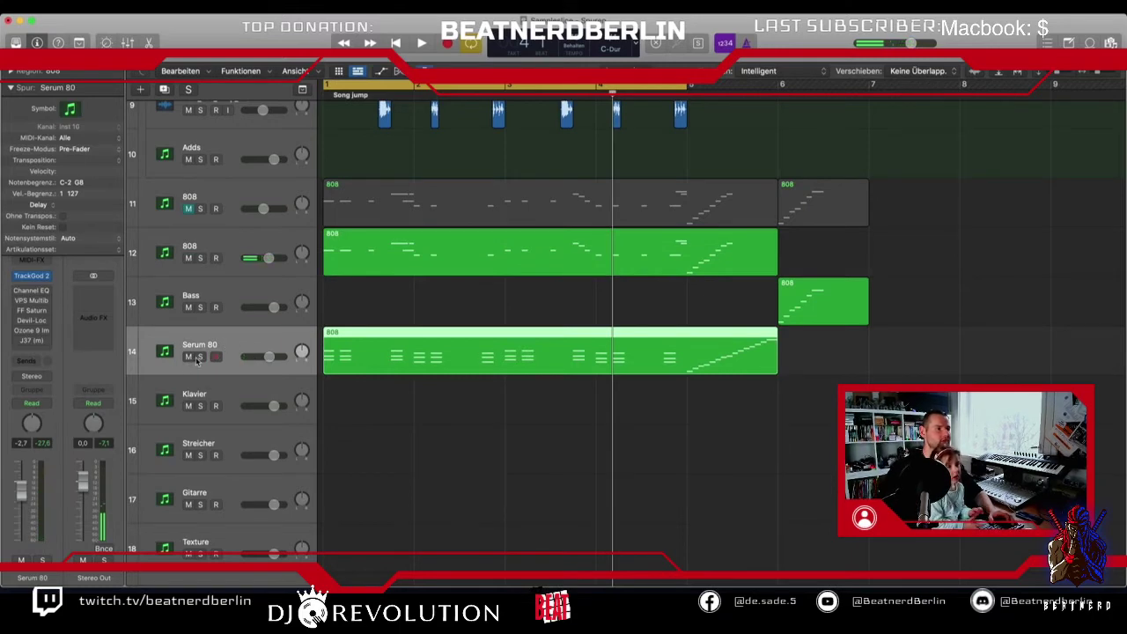
pyautogui.click(200, 356)
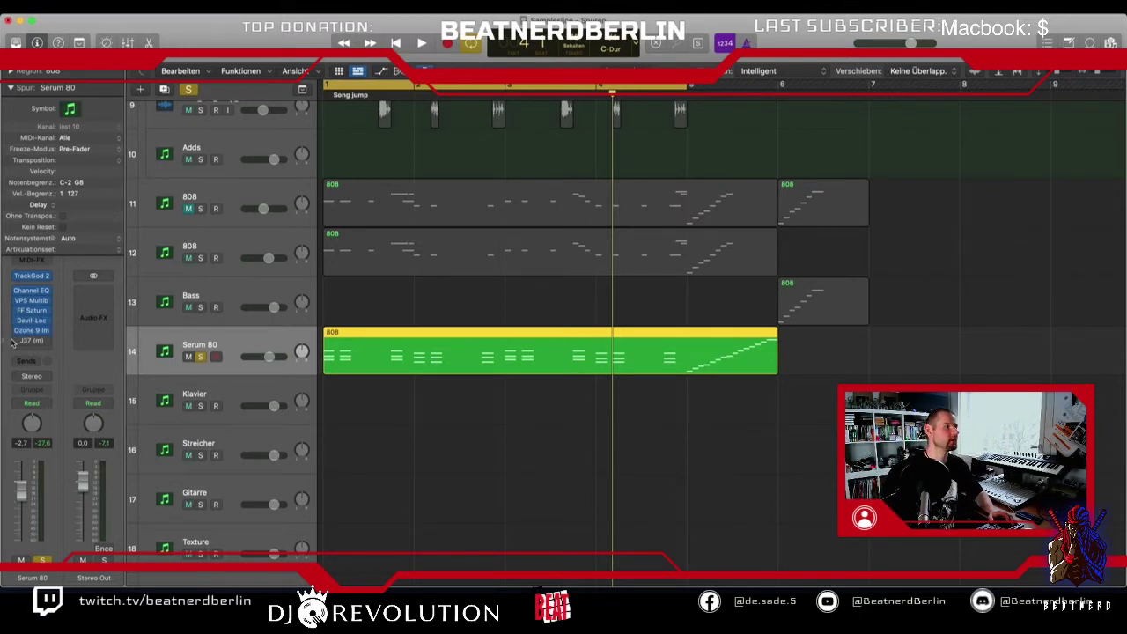
pyautogui.press('space')
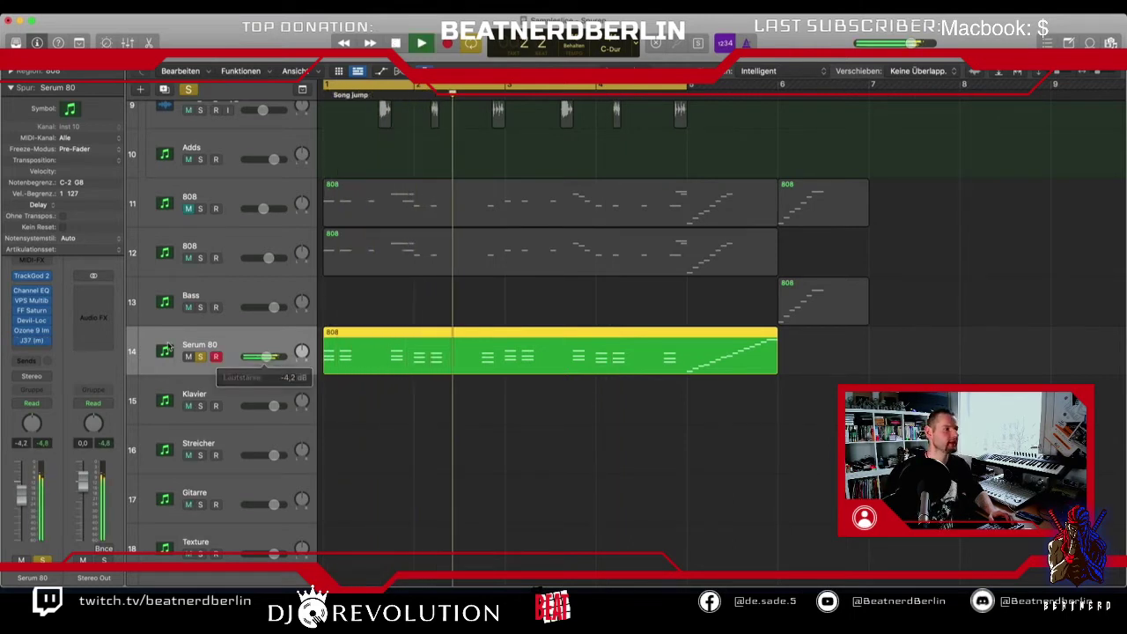
pyautogui.press('space')
# Step: View the Devil-Loc settings on the Serum 80 track and close the plug-in window
pyautogui.click(31, 322)
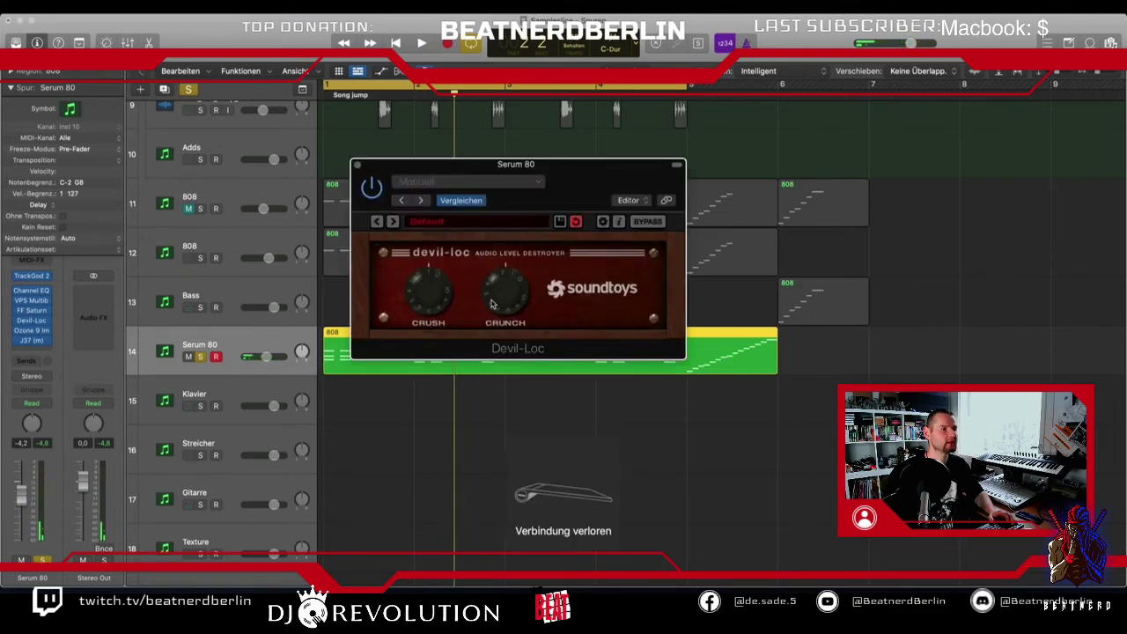
pyautogui.scroll(-1, 491, 304)
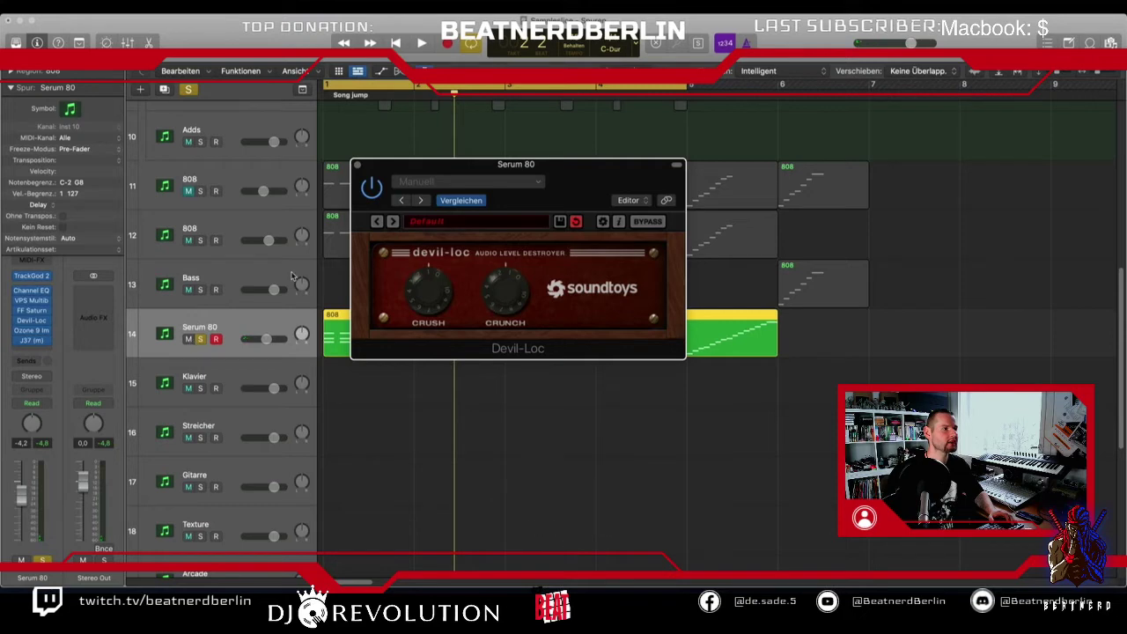
pyautogui.click(357, 164)
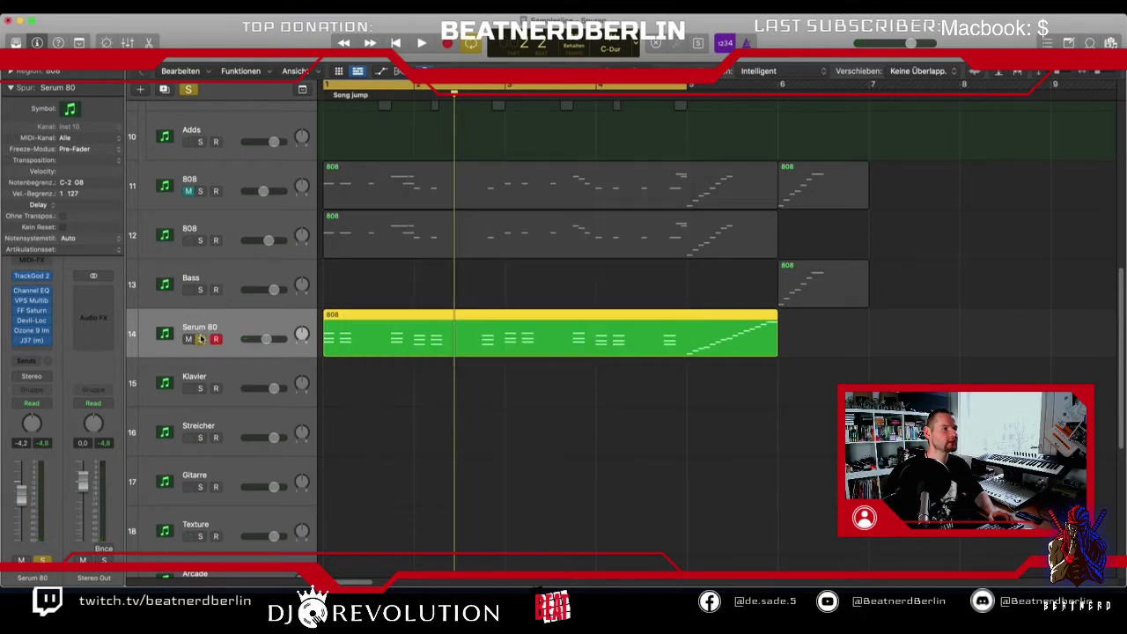
# Step: Unsolo the Serum 80 track and lower its volume to -13.6 dB while the full beat plays
pyautogui.click(201, 339)
pyautogui.press('space')
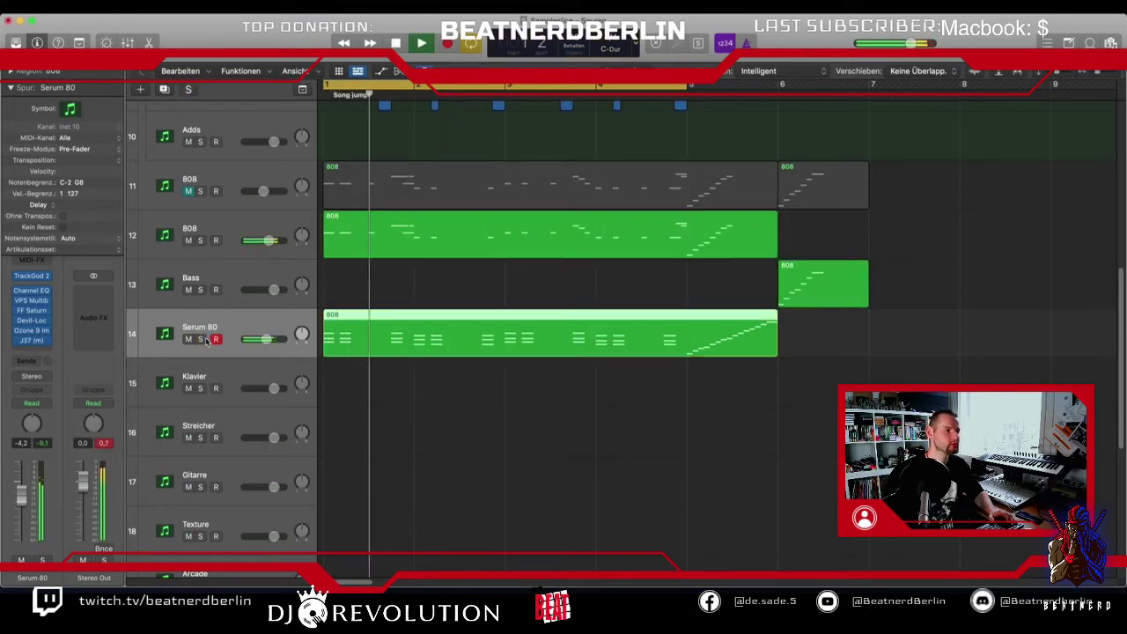
pyautogui.scroll(1, 208, 342)
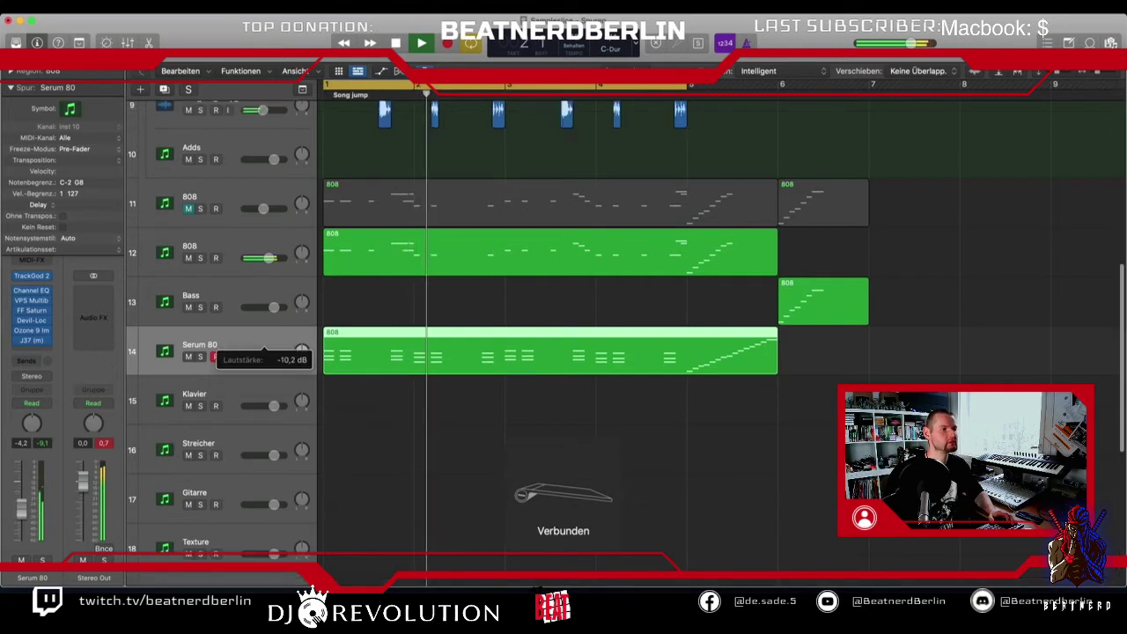
pyautogui.moveTo(264, 356); pyautogui.dragTo(233, 349)
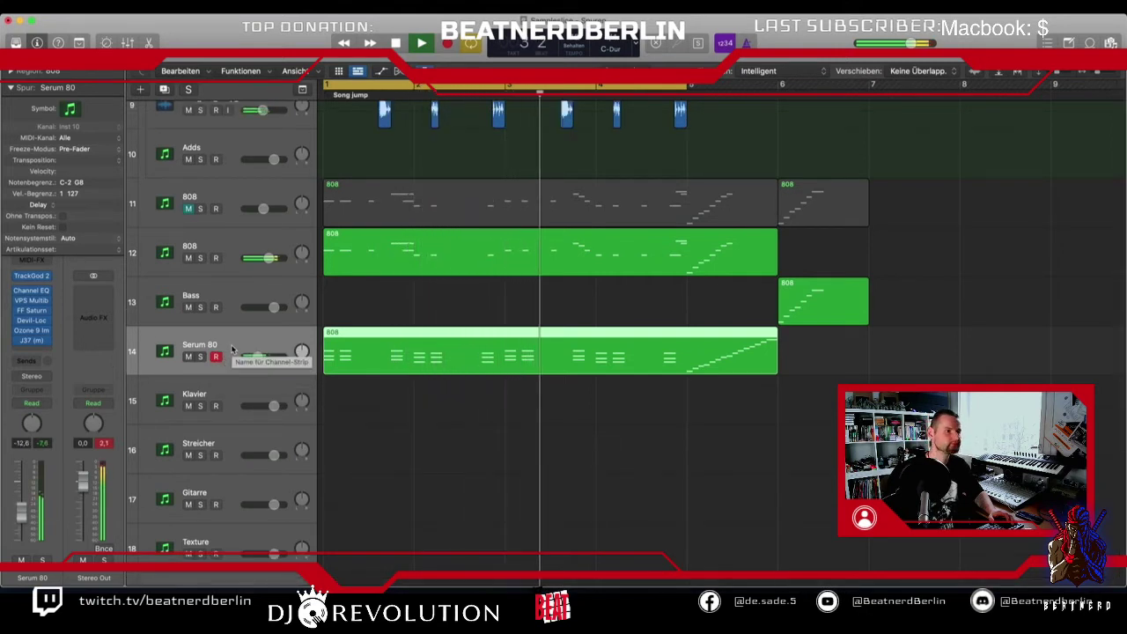
pyautogui.moveTo(257, 356); pyautogui.dragTo(256, 357)
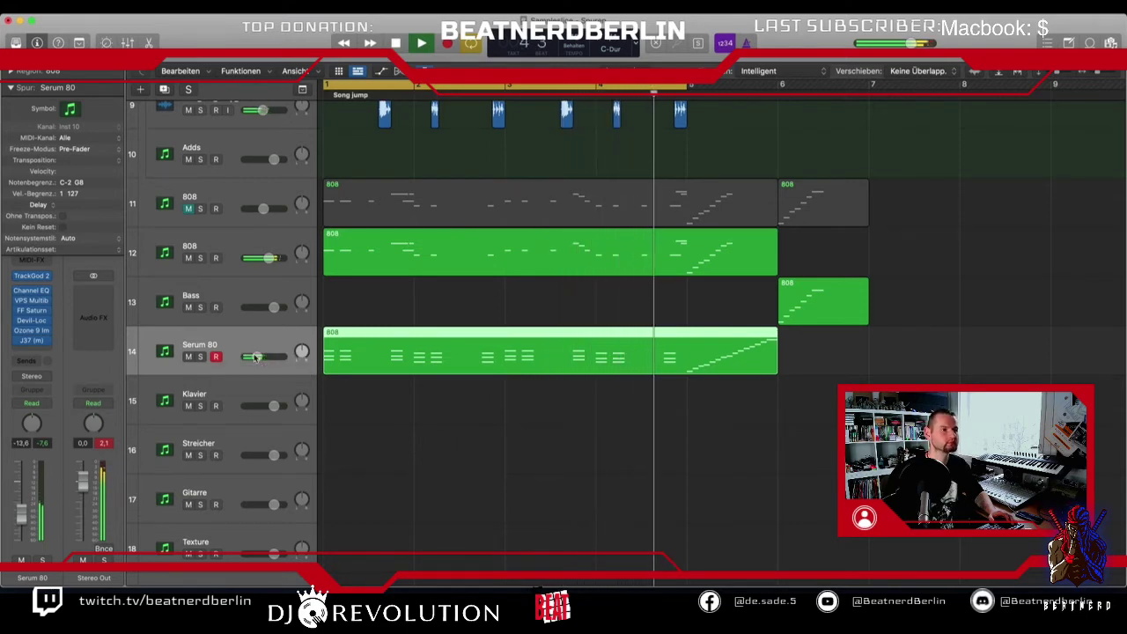
pyautogui.press('space')
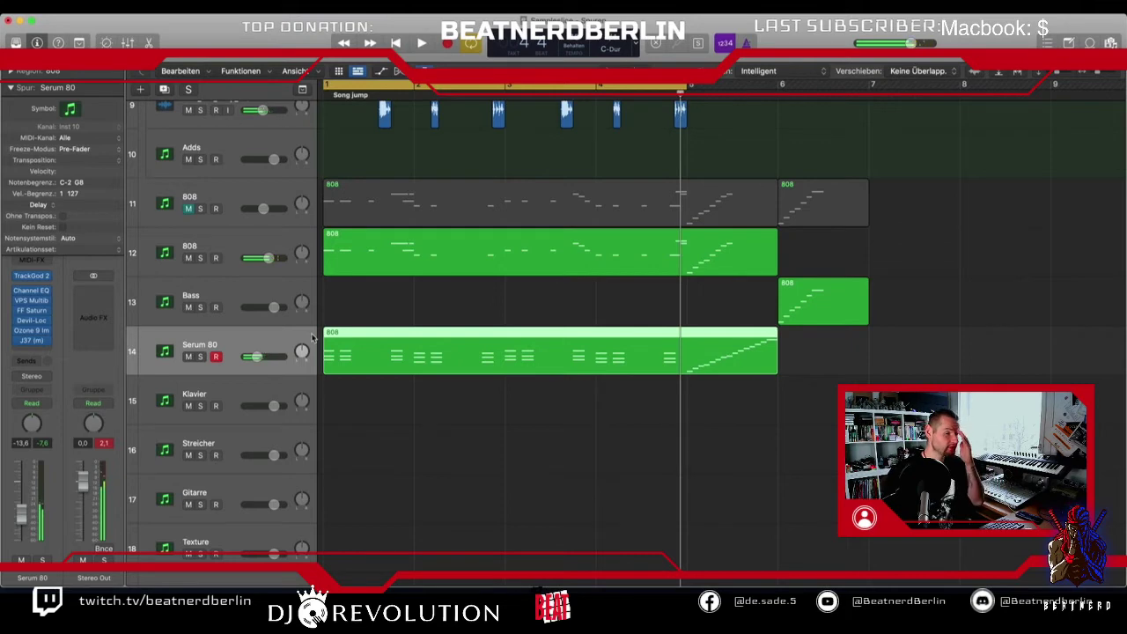
# Step: Select the Dm Loop track to examine its effect chain
pyautogui.scroll(-1, 509, 307)
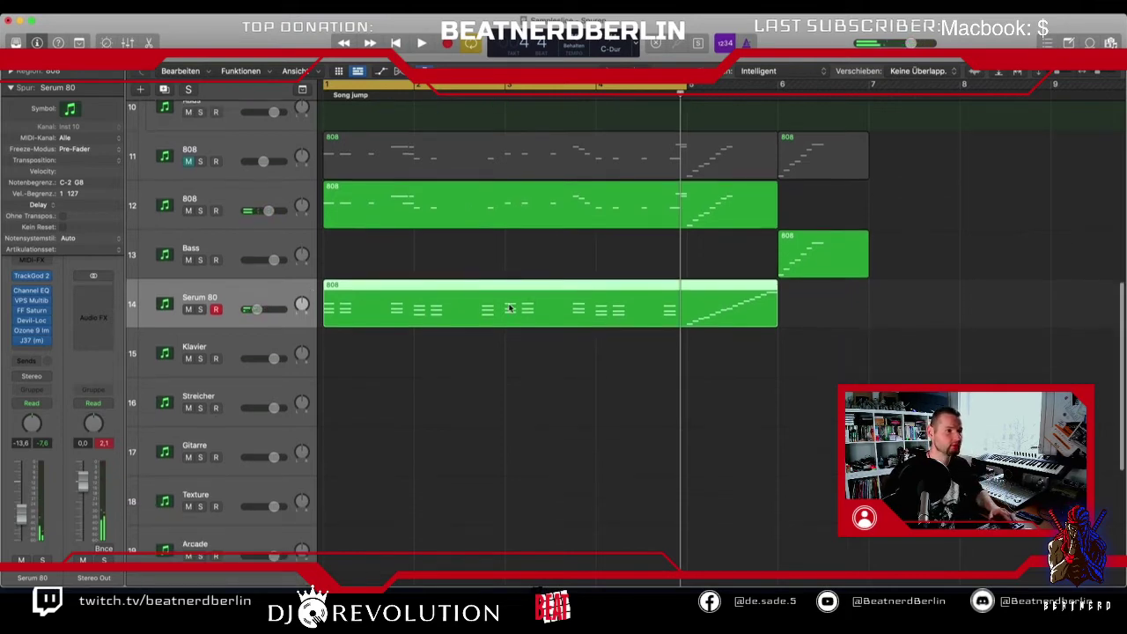
pyautogui.scroll(-6, 595, 283)
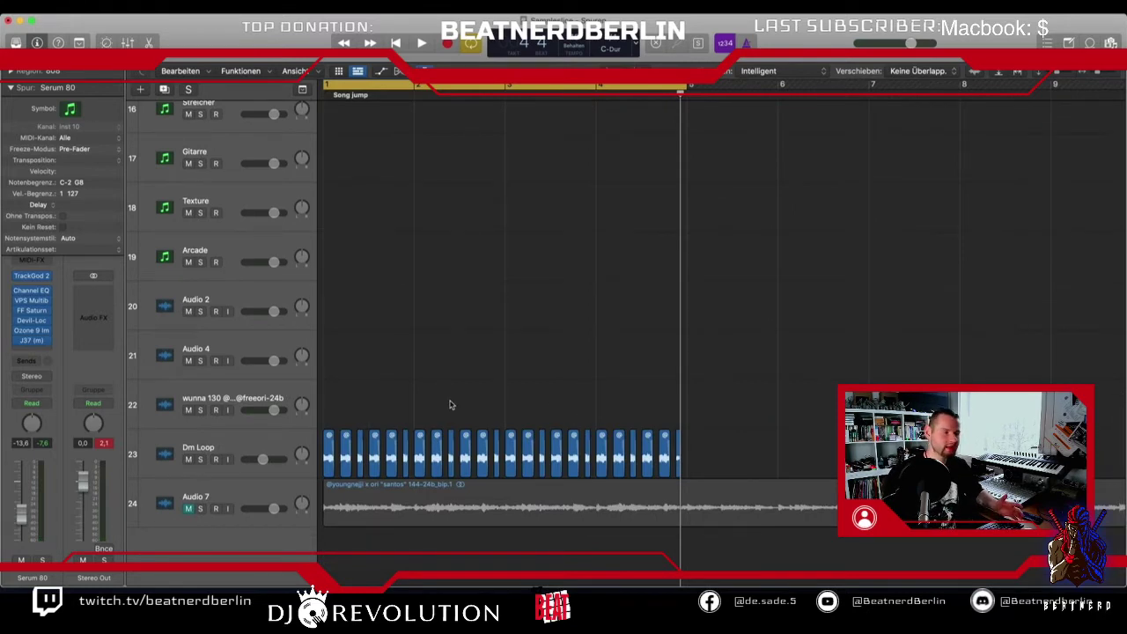
pyautogui.click(237, 451)
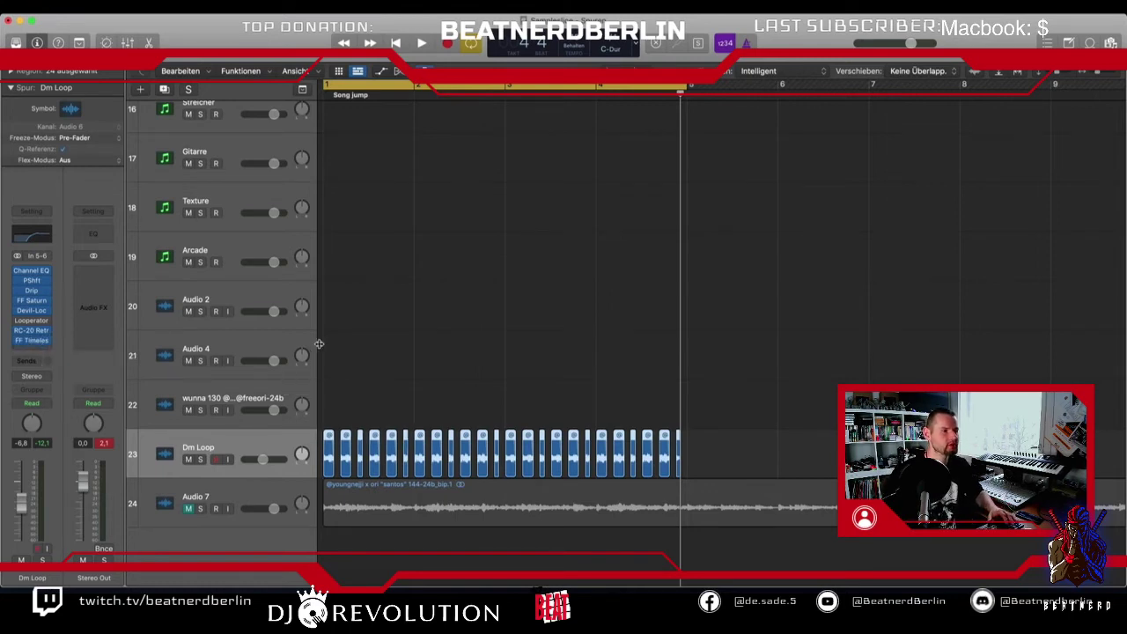
pyautogui.scroll(10, 321, 345)
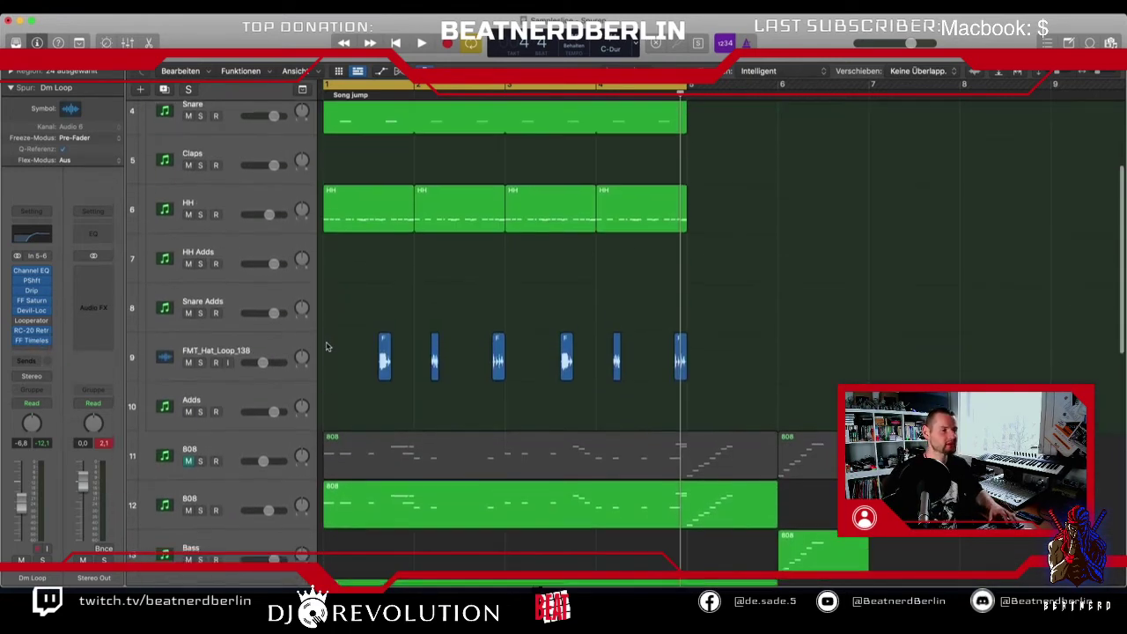
pyautogui.scroll(-5, 326, 346)
pyautogui.scroll(3, 327, 348)
pyautogui.scroll(-5, 328, 346)
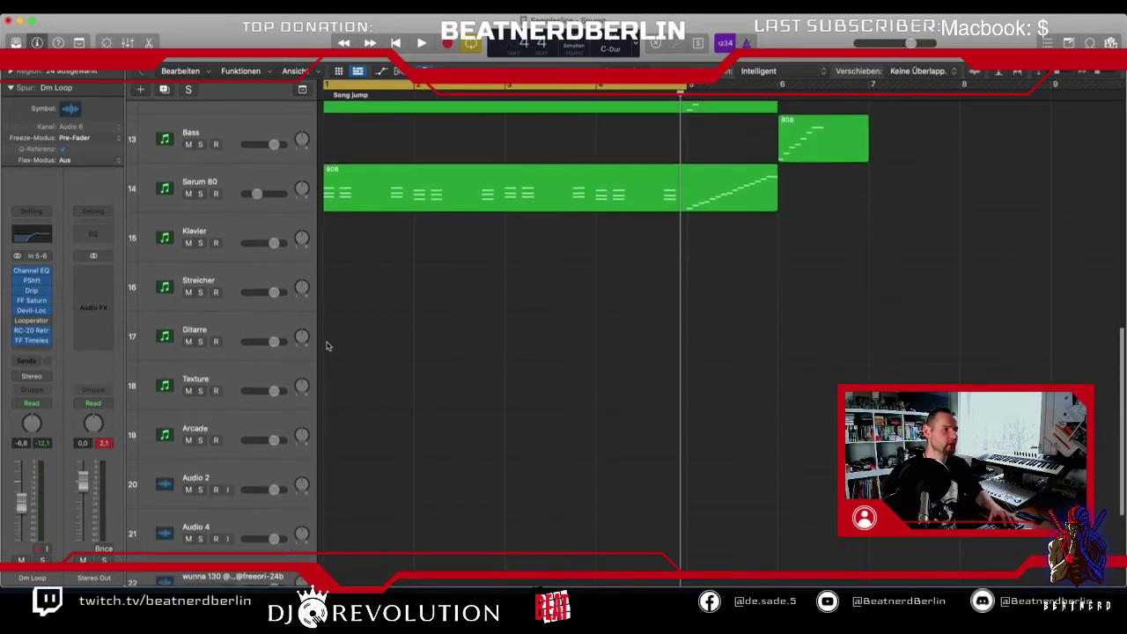
pyautogui.click(229, 362)
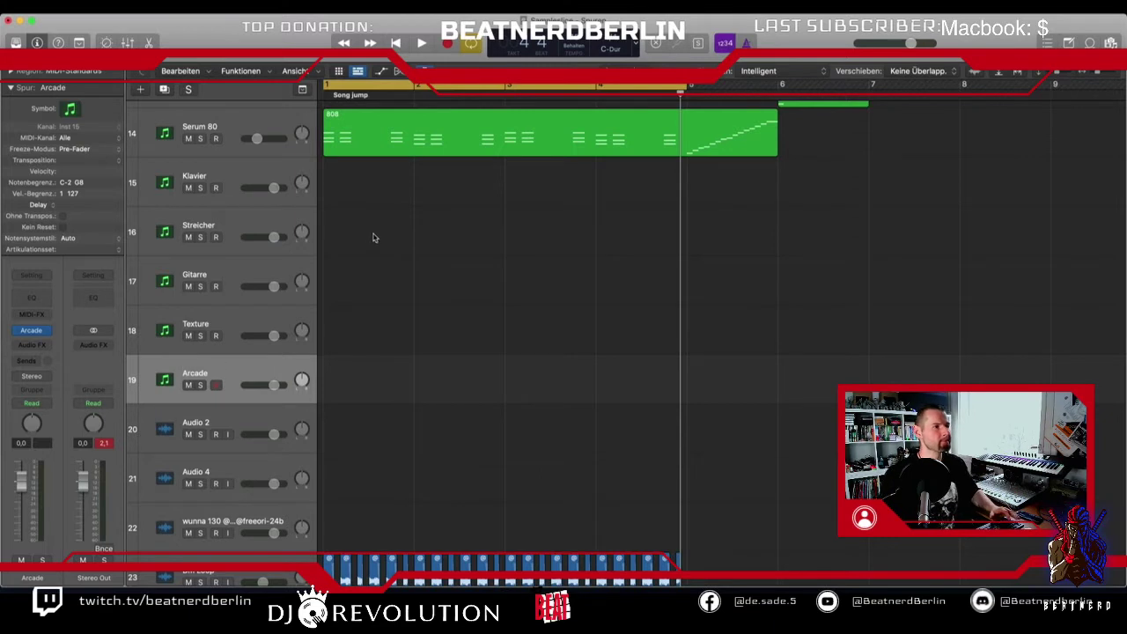
pyautogui.scroll(3, 374, 237)
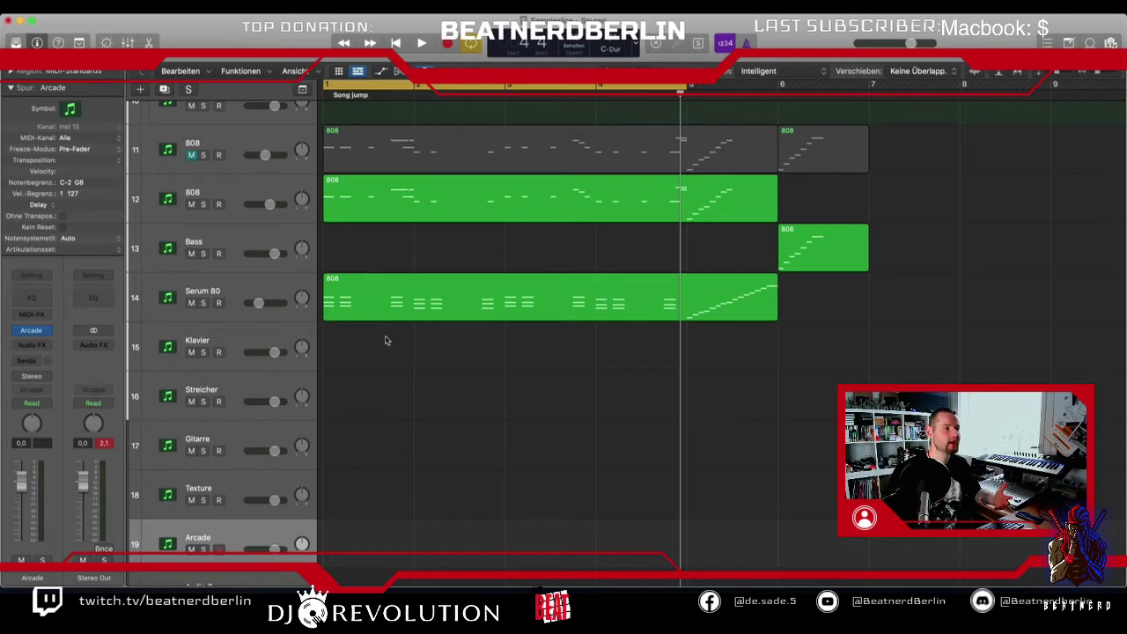
pyautogui.scroll(-2, 361, 426)
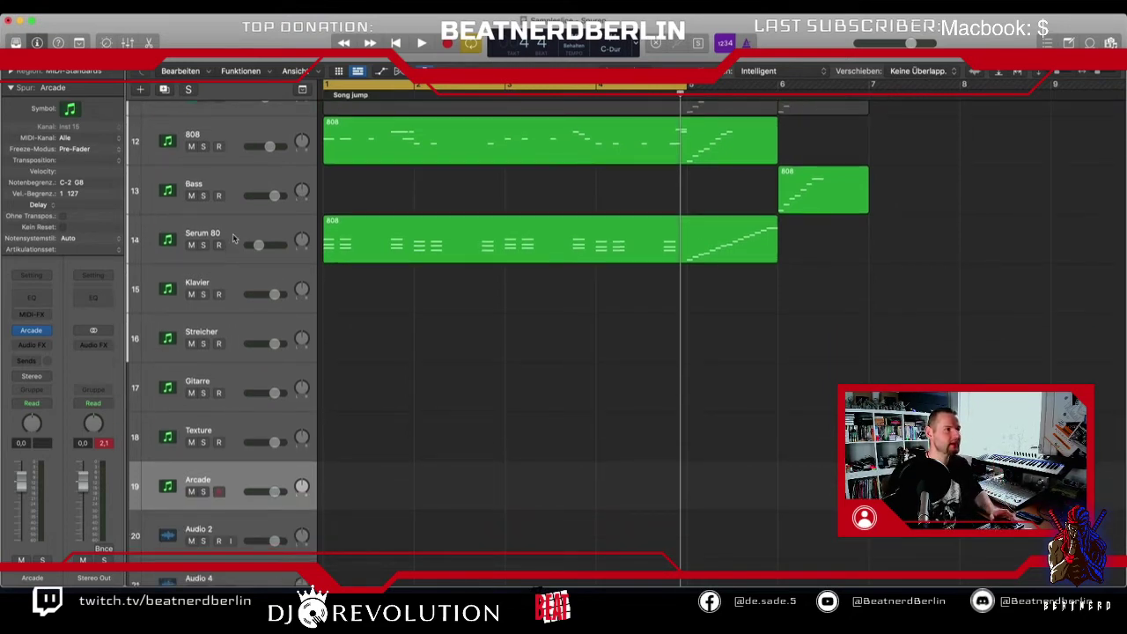
# Step: Add a new track with the same settings as the unmuted 808 track
pyautogui.scroll(5, 234, 237)
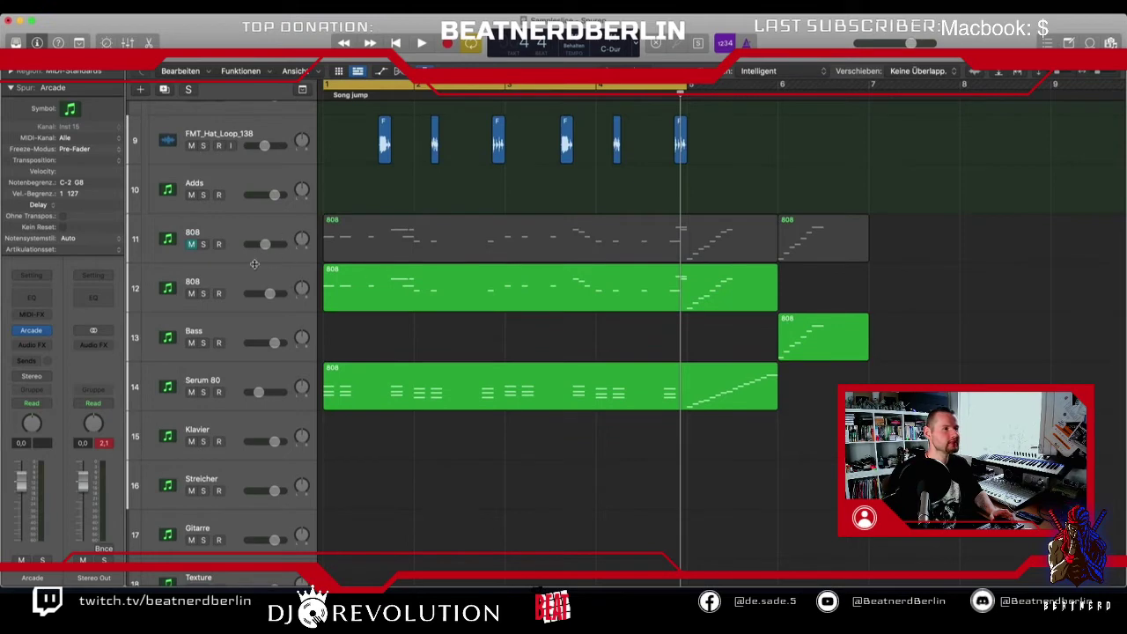
pyautogui.click(230, 276)
pyautogui.click(163, 90)
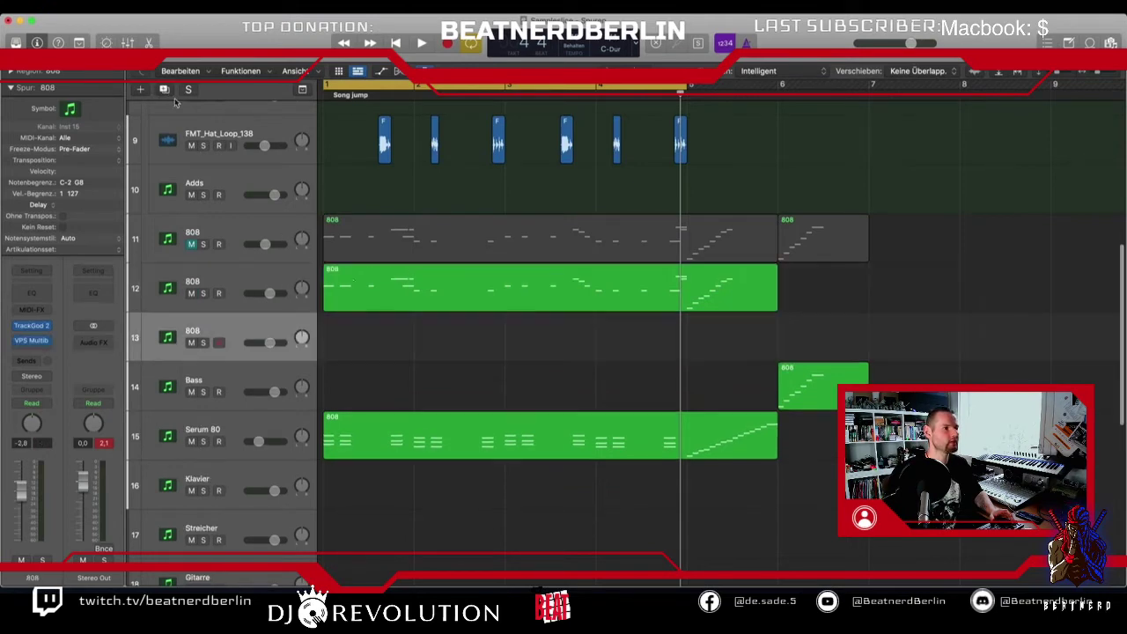
# Step: Rename the new track as Glock
pyautogui.doubleClick(192, 330)
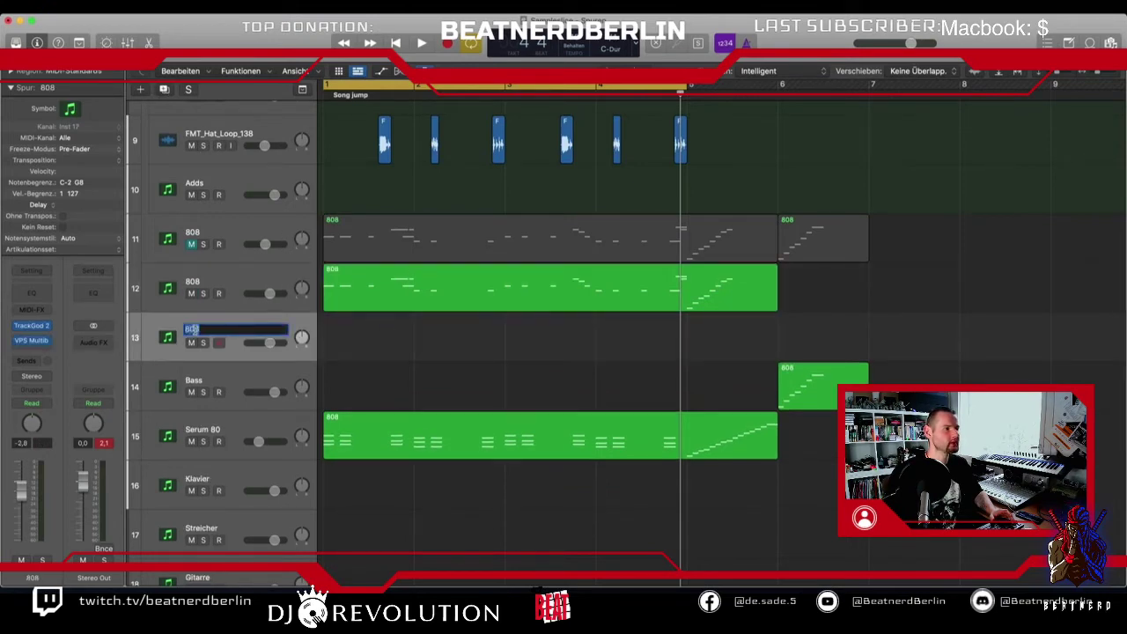
pyautogui.doubleClick(209, 328)
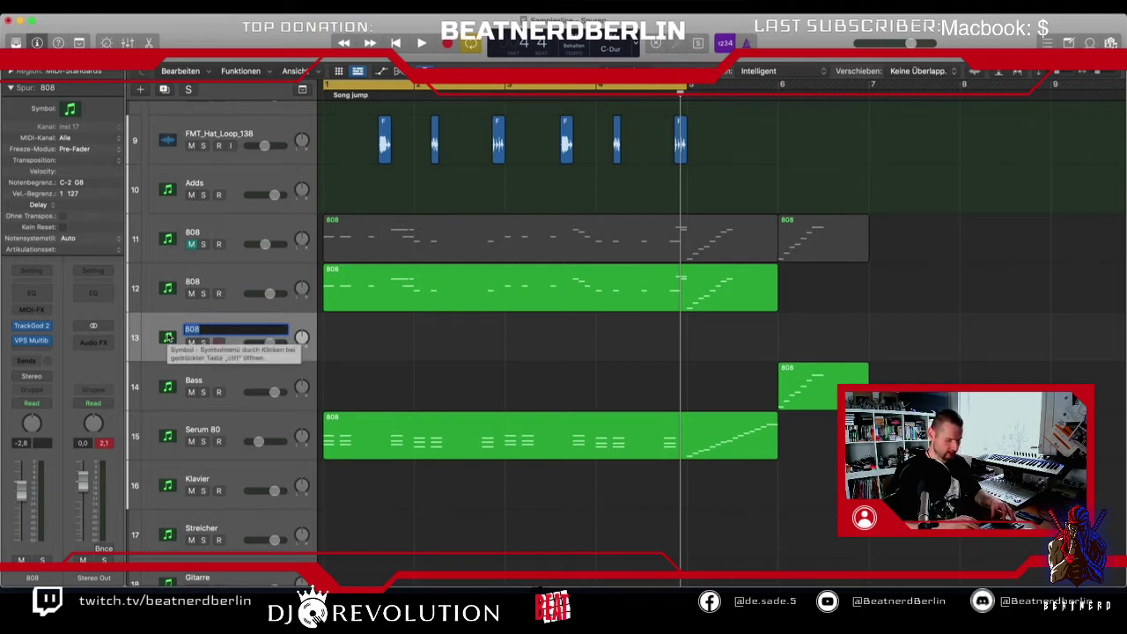
pyautogui.write('G')
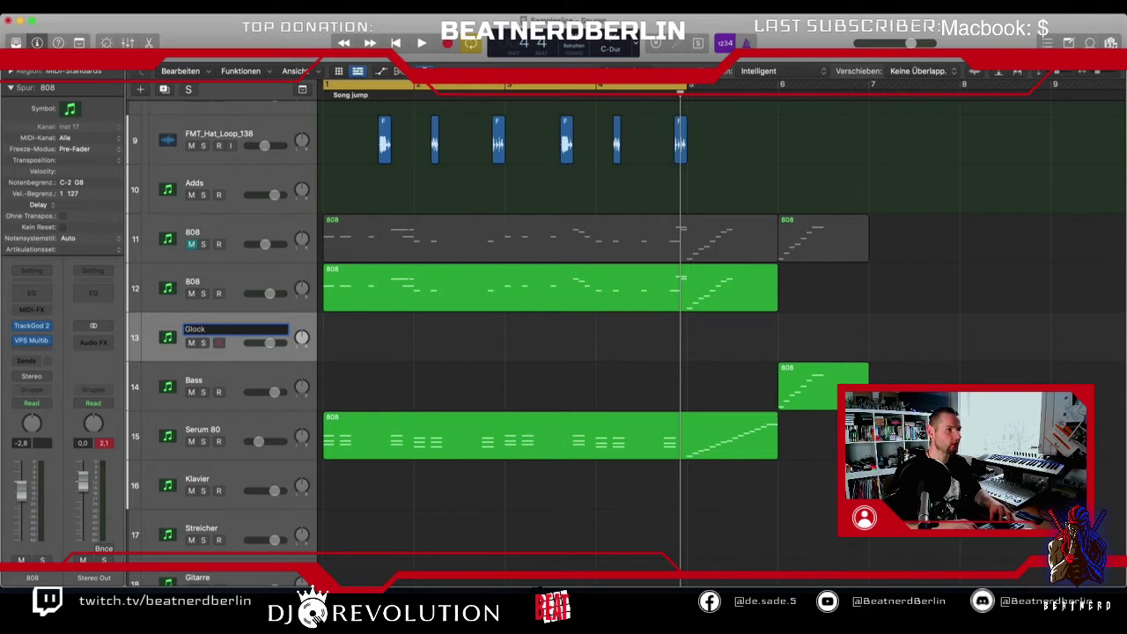
pyautogui.write('lock')
pyautogui.press('Return')
# Step: Rename the new track as Bells and bypass its VPS Multib effect
pyautogui.doubleClick(194, 336)
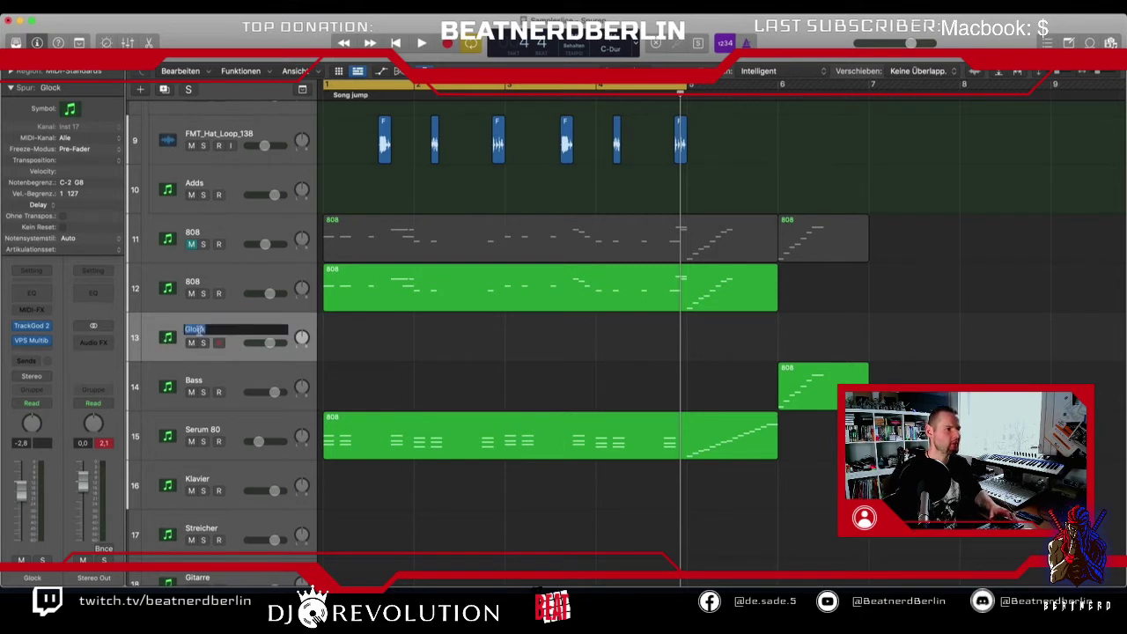
pyautogui.write('Bells')
pyautogui.press('Return')
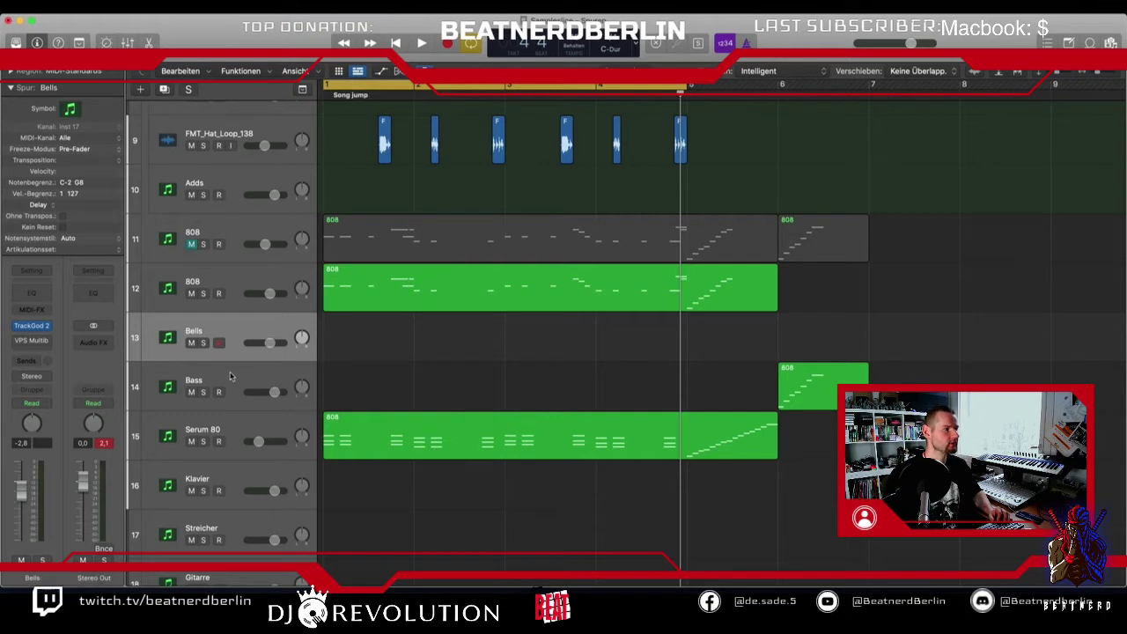
# Step: Load the Crystal Bells bank in the Bells track's TrackGod 2 and reset the track volume to 0.0 dB
pyautogui.click(34, 326)
pyautogui.click(665, 525)
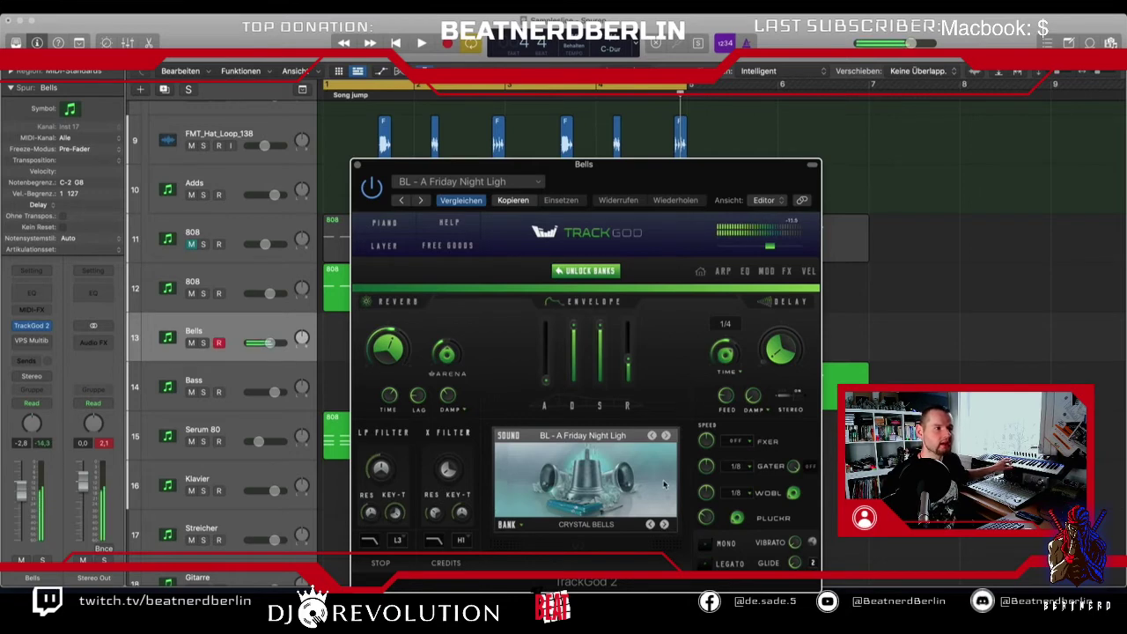
pyautogui.keyDown('alt'); pyautogui.click(270, 343); pyautogui.keyUp('alt')
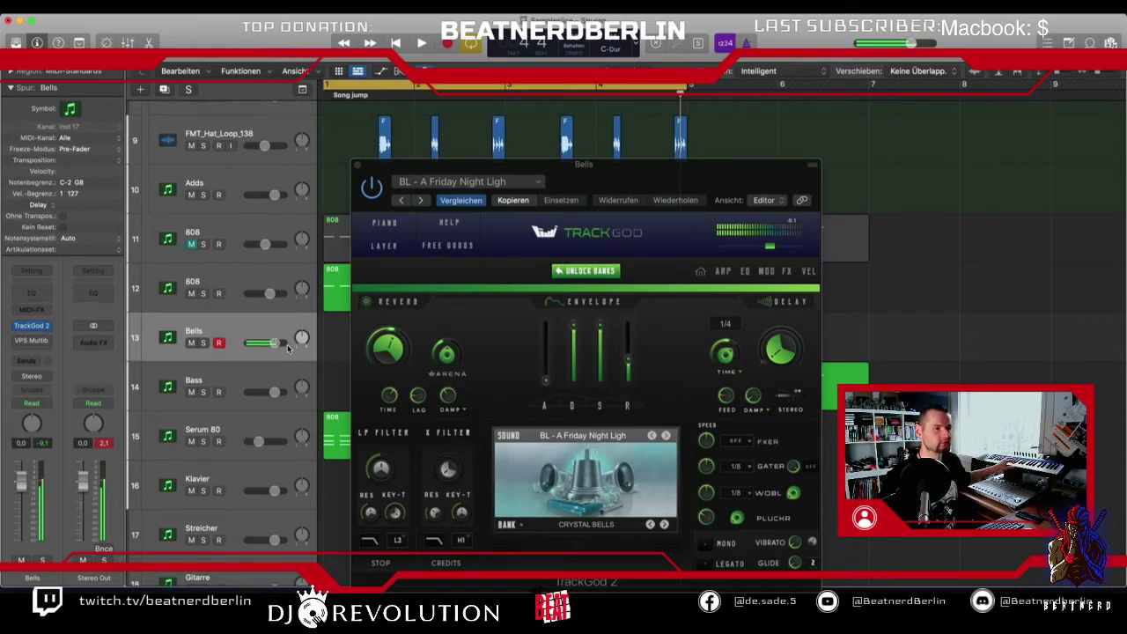
# Step: Audition the Crystal Bells sounds up to BL - Cole World and lower the Bells track volume to -2.8 dB
pyautogui.click(667, 437)
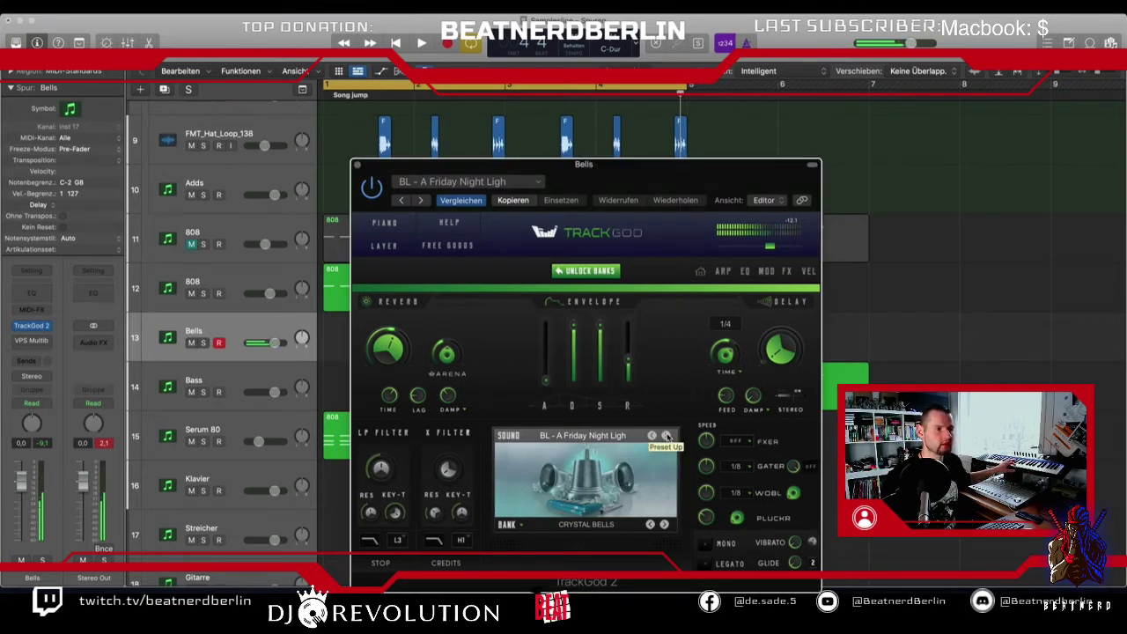
pyautogui.click(667, 437)
pyautogui.click(667, 437)
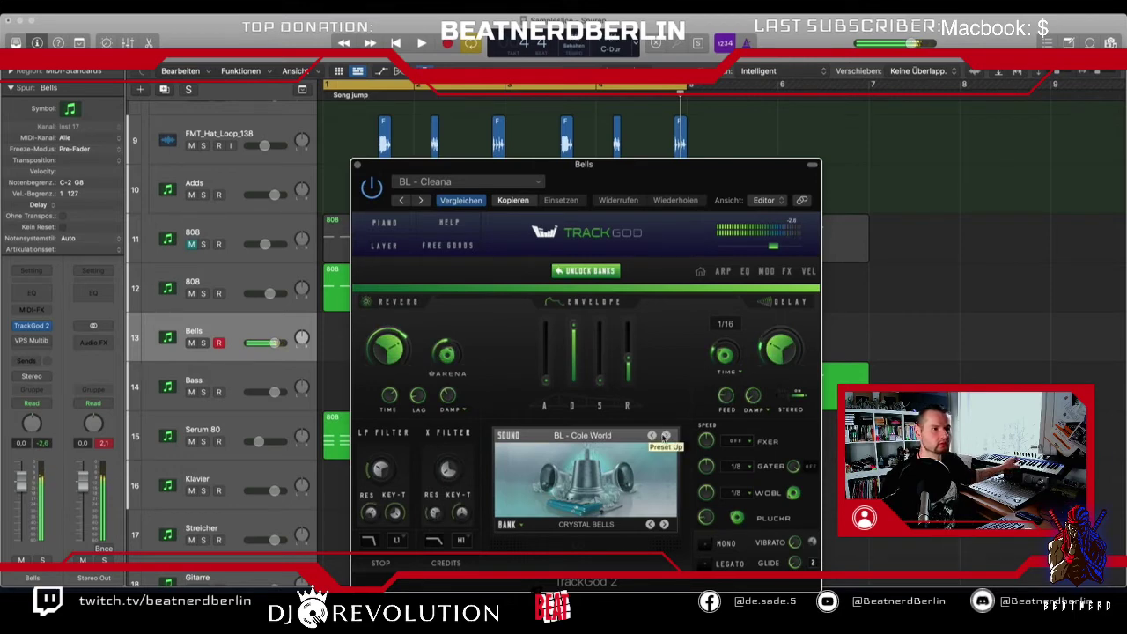
pyautogui.moveTo(274, 343); pyautogui.dragTo(269, 342)
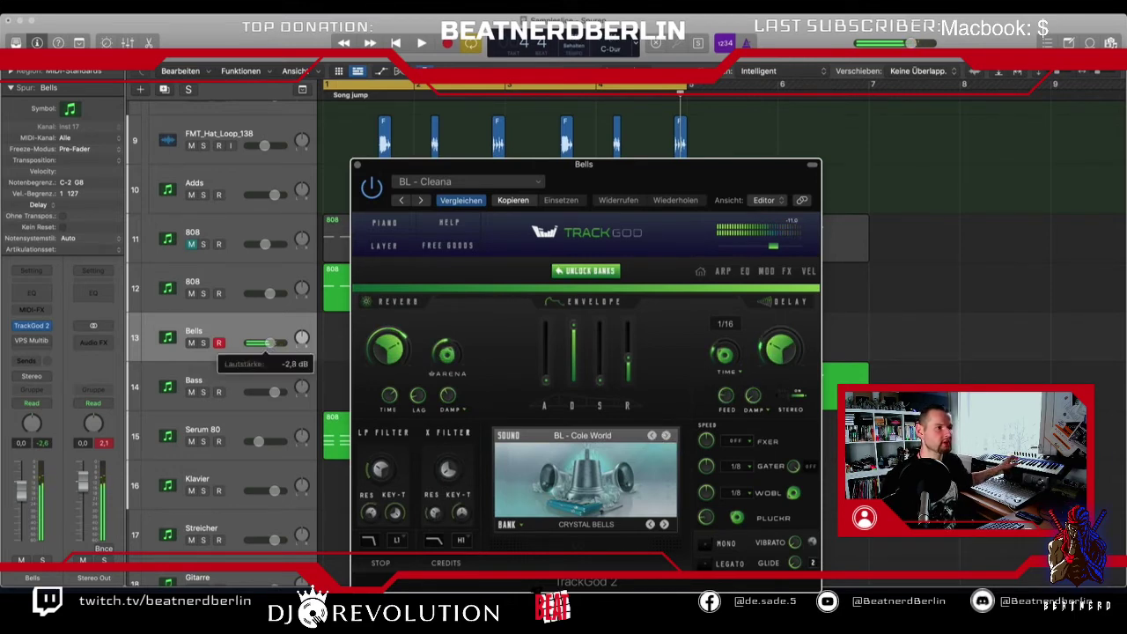
# Step: Import 76BPM Amin Bell.mid from Finder onto the Bells track at bar 1 without importing its tempo
pyautogui.click(358, 166)
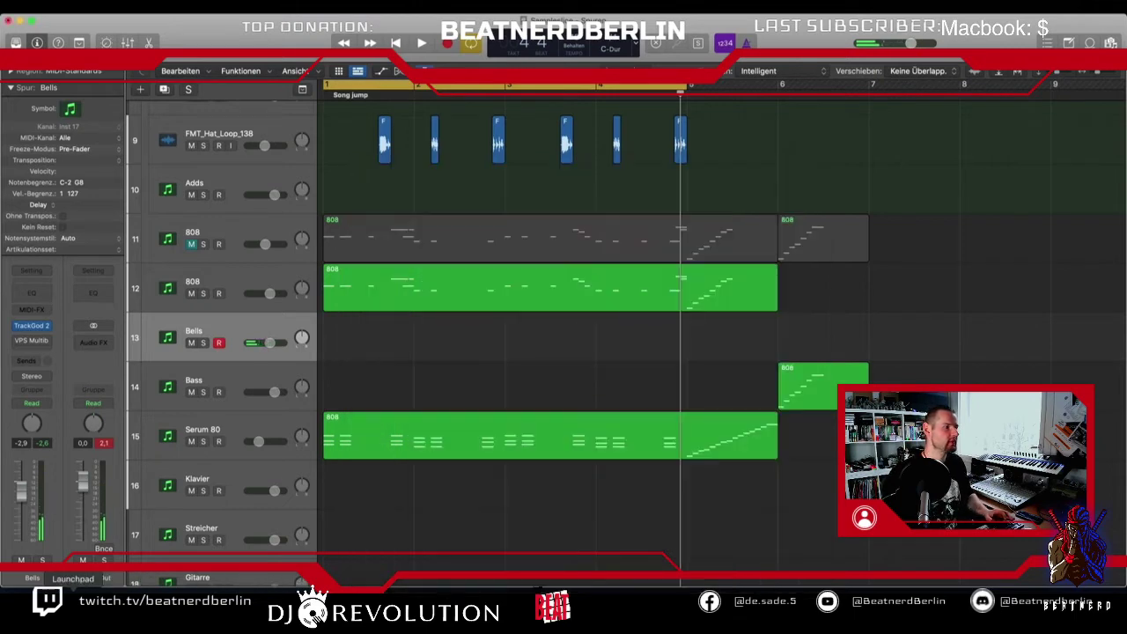
pyautogui.click(41, 607)
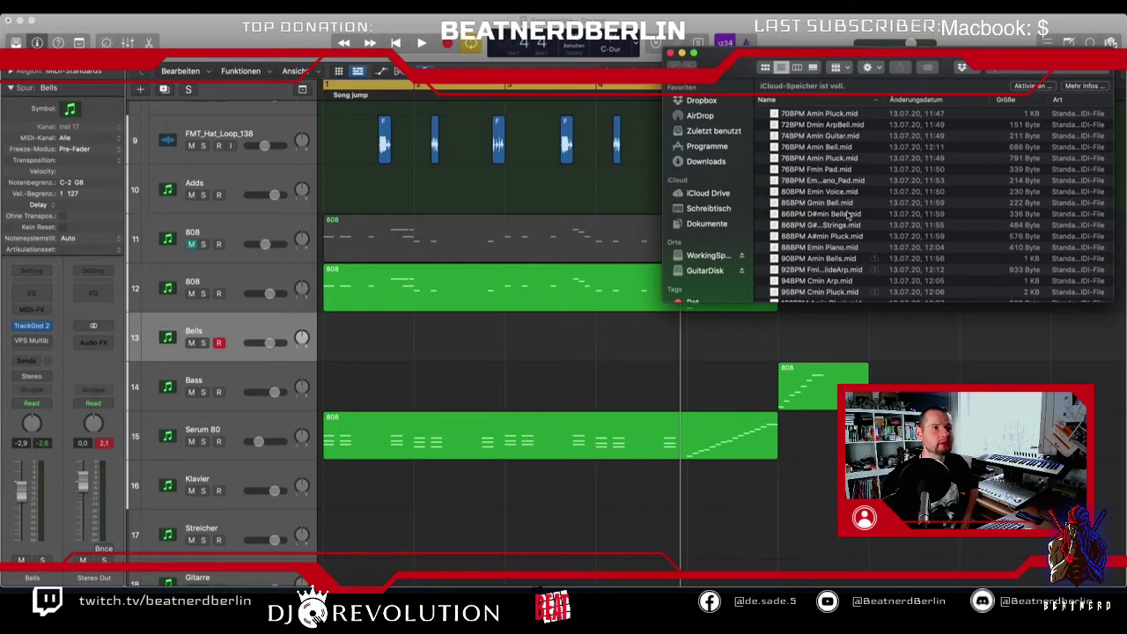
pyautogui.click(831, 148)
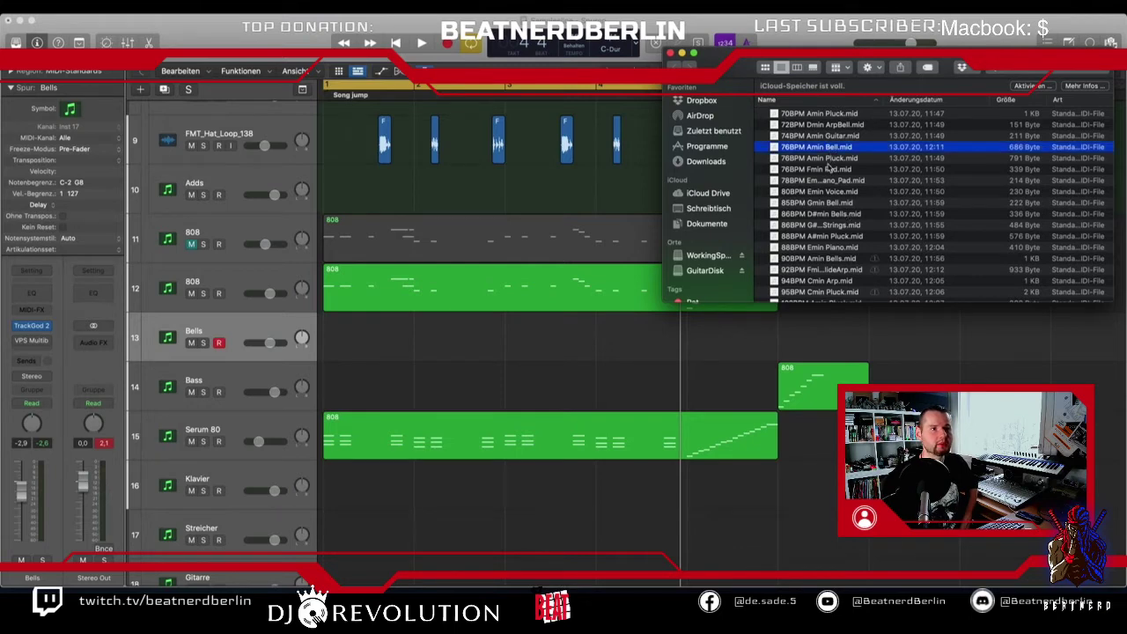
pyautogui.click(828, 169)
pyautogui.click(823, 147)
pyautogui.moveTo(822, 149); pyautogui.dragTo(359, 356)
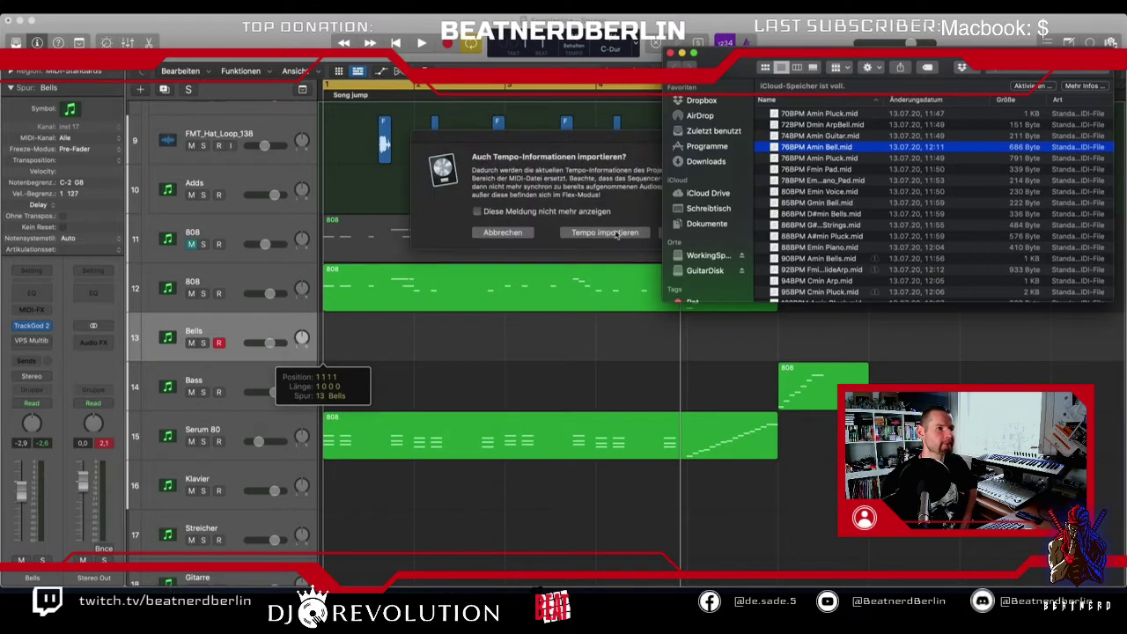
pyautogui.click(640, 221)
pyautogui.click(676, 233)
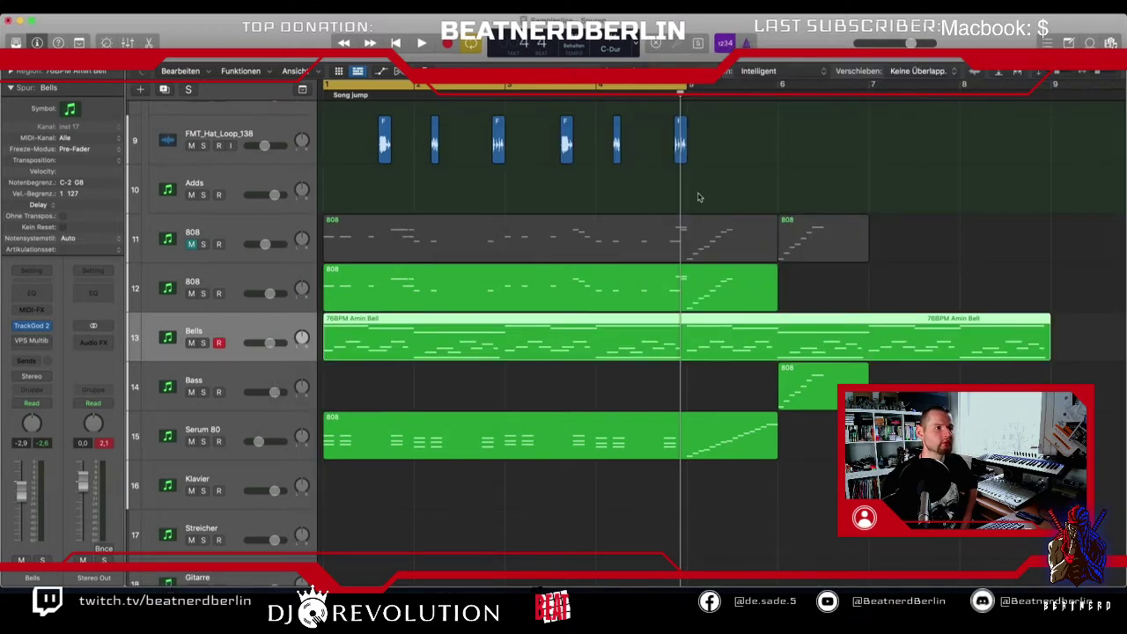
# Step: Shorten the 76BPM Amin Bell region to end at bar 5 and play the Bells track soloed at -10.2 dB
pyautogui.moveTo(1048, 351); pyautogui.dragTo(686, 350)
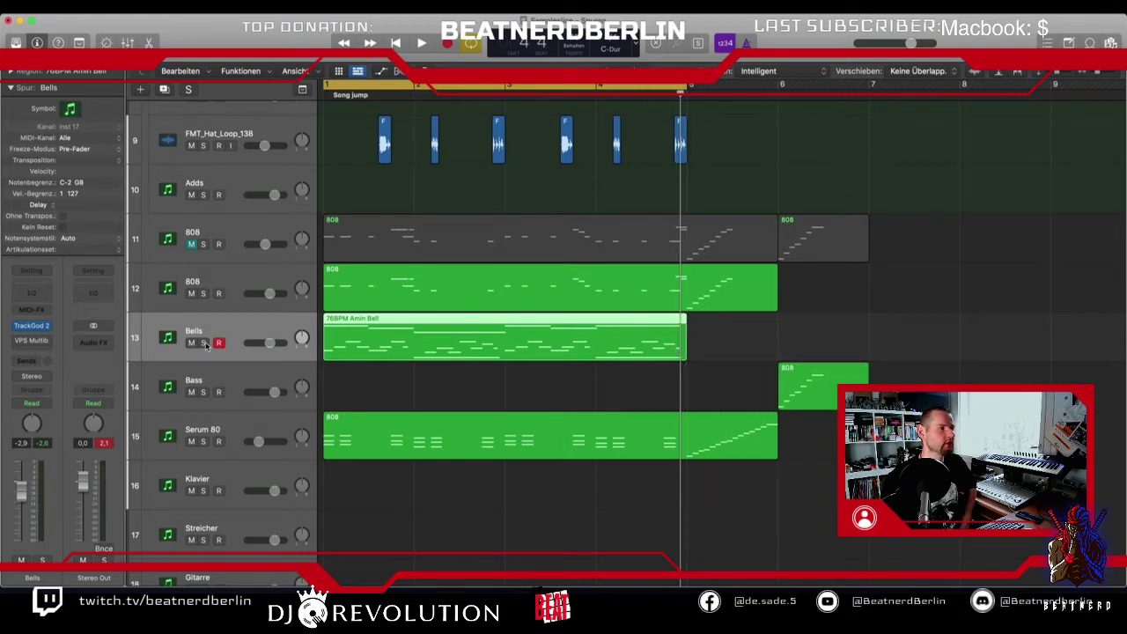
pyautogui.click(202, 343)
pyautogui.press('Return')
pyautogui.press('space')
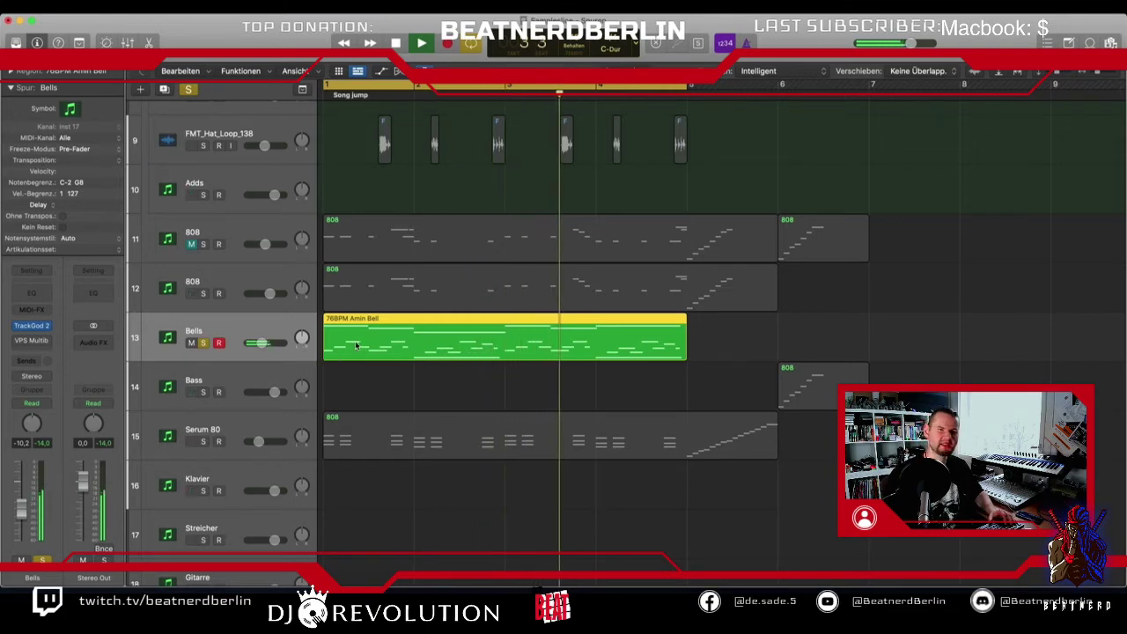
# Step: Listen to Bells with the Kick and Snare tracks also soloed, and release both drum solos
pyautogui.scroll(5, 294, 257)
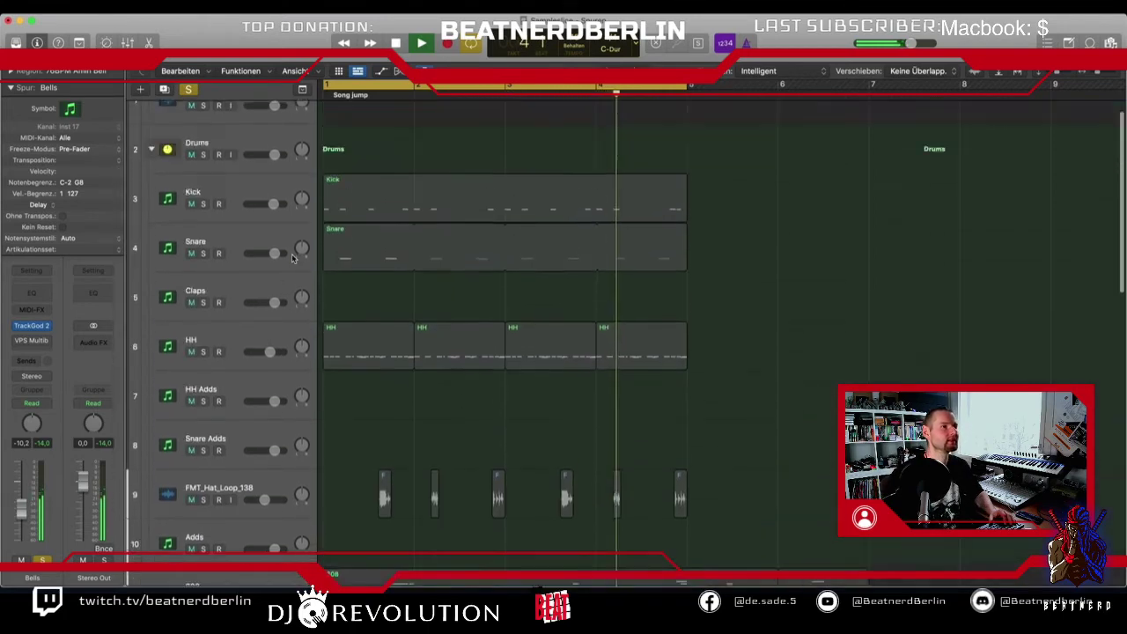
pyautogui.scroll(1, 294, 257)
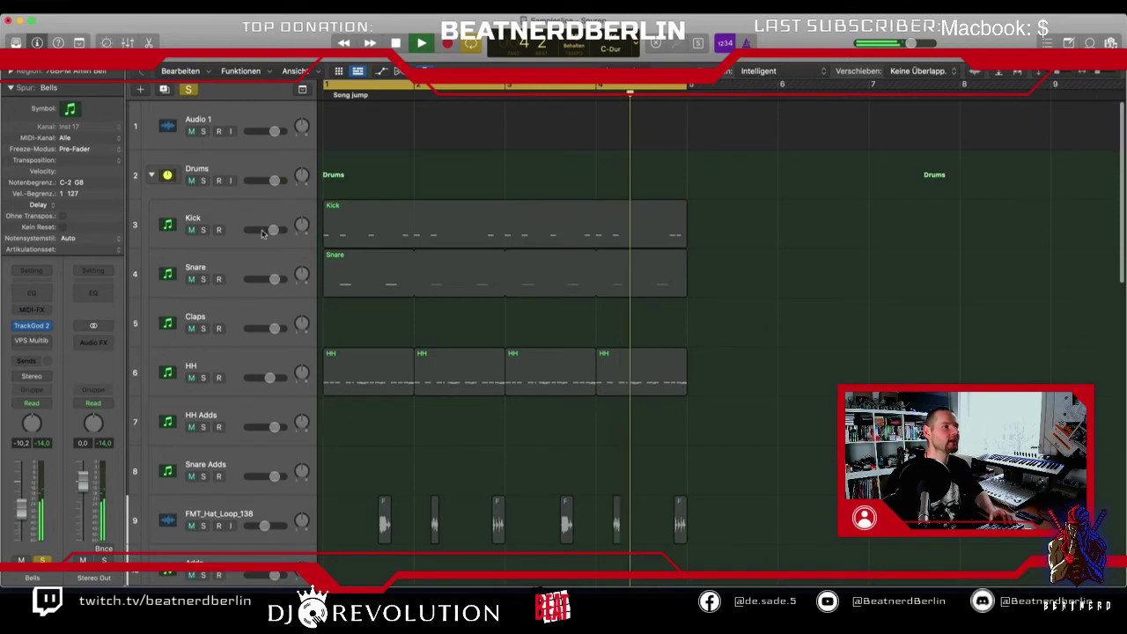
pyautogui.click(203, 230)
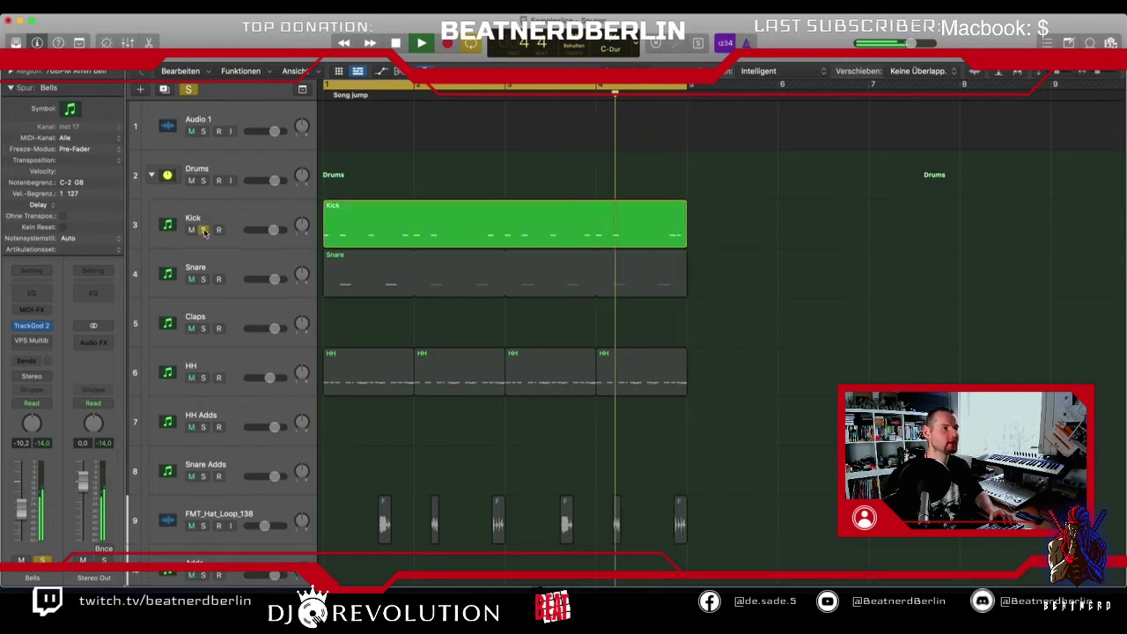
pyautogui.click(203, 279)
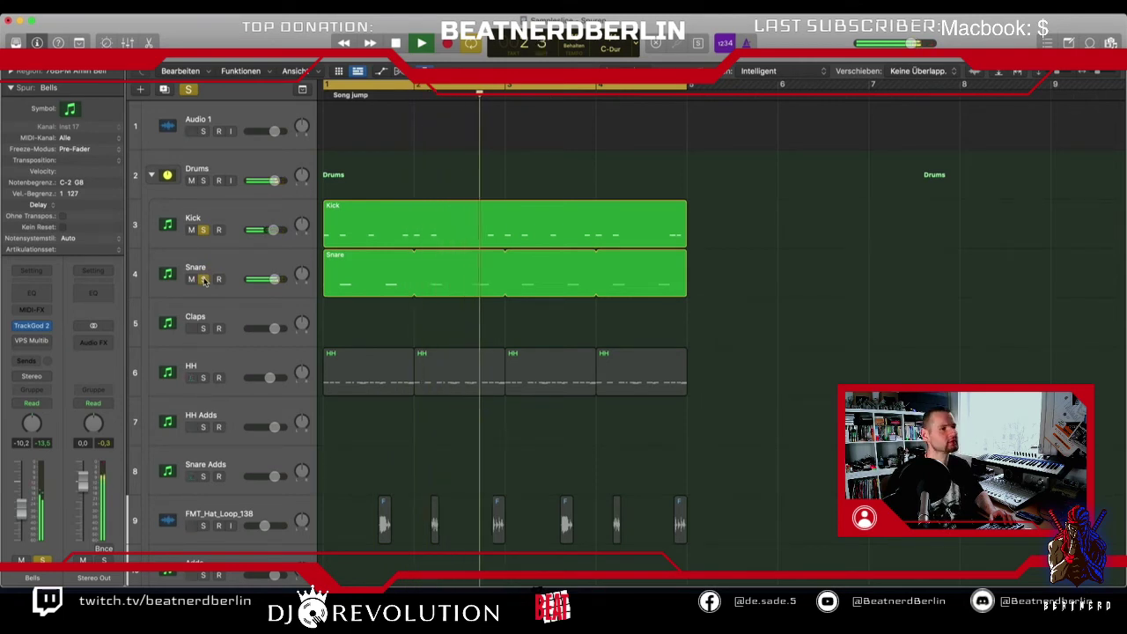
pyautogui.click(204, 279)
pyautogui.press('space')
pyautogui.click(203, 229)
# Step: Open the 808 region on track 12 in the Piano Roll and check the pitches of its bass notes
pyautogui.scroll(-6, 408, 380)
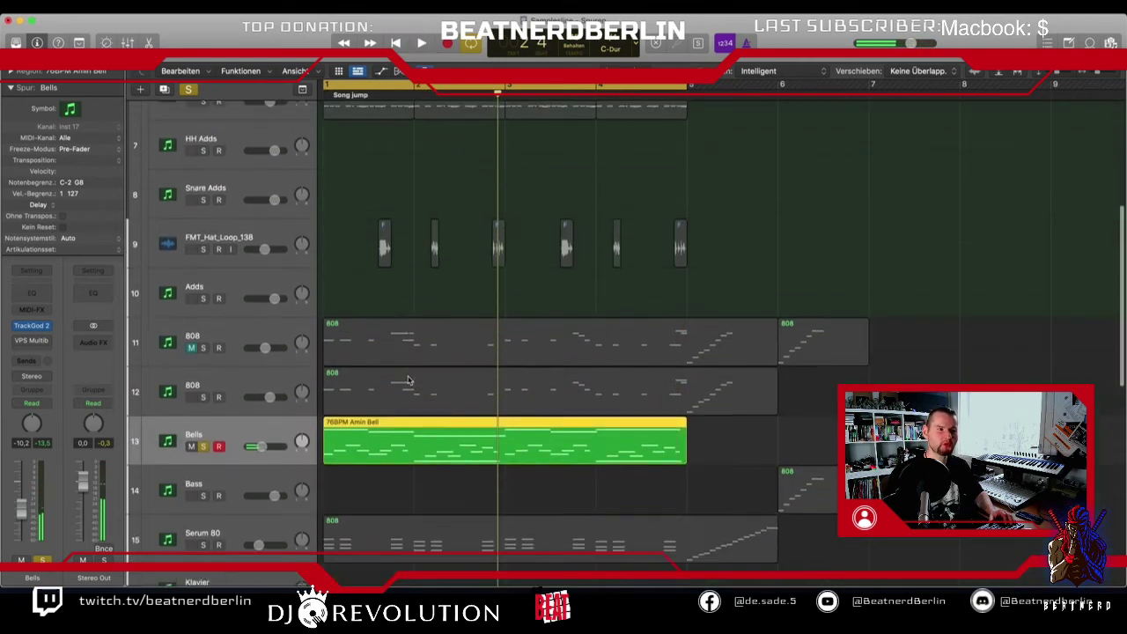
pyautogui.scroll(-3, 408, 381)
pyautogui.click(390, 397)
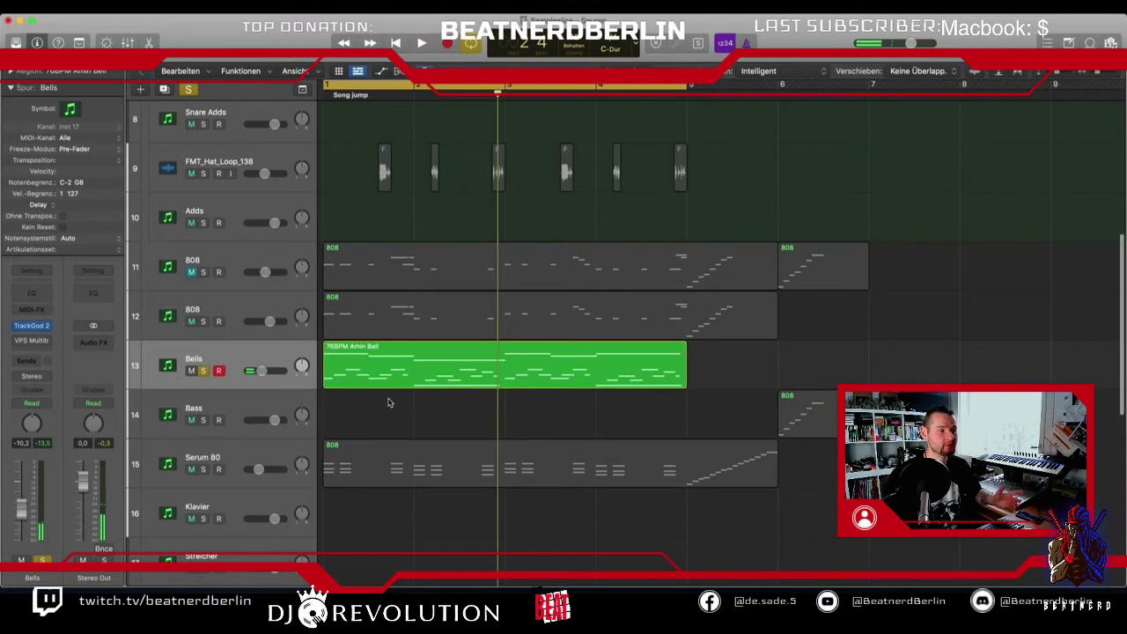
pyautogui.doubleClick(345, 309)
pyautogui.click(305, 454)
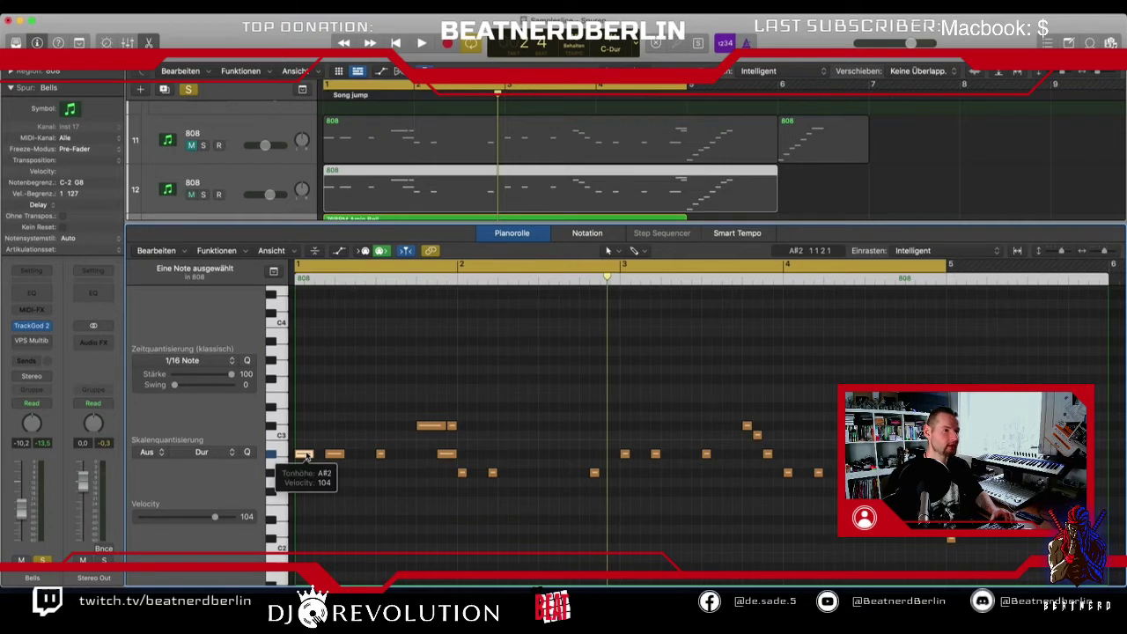
pyautogui.click(950, 540)
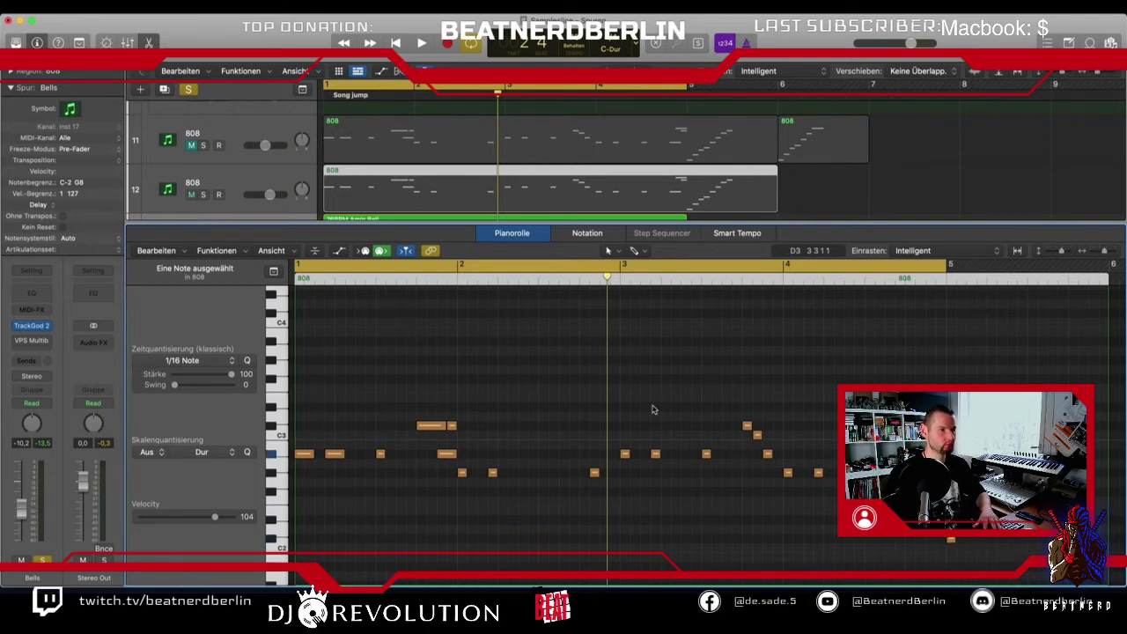
# Step: Transpose all notes of the 76BPM Amin Bell region up one semitone in the Piano Roll
pyautogui.press('p')
pyautogui.click(481, 256)
pyautogui.press('p')
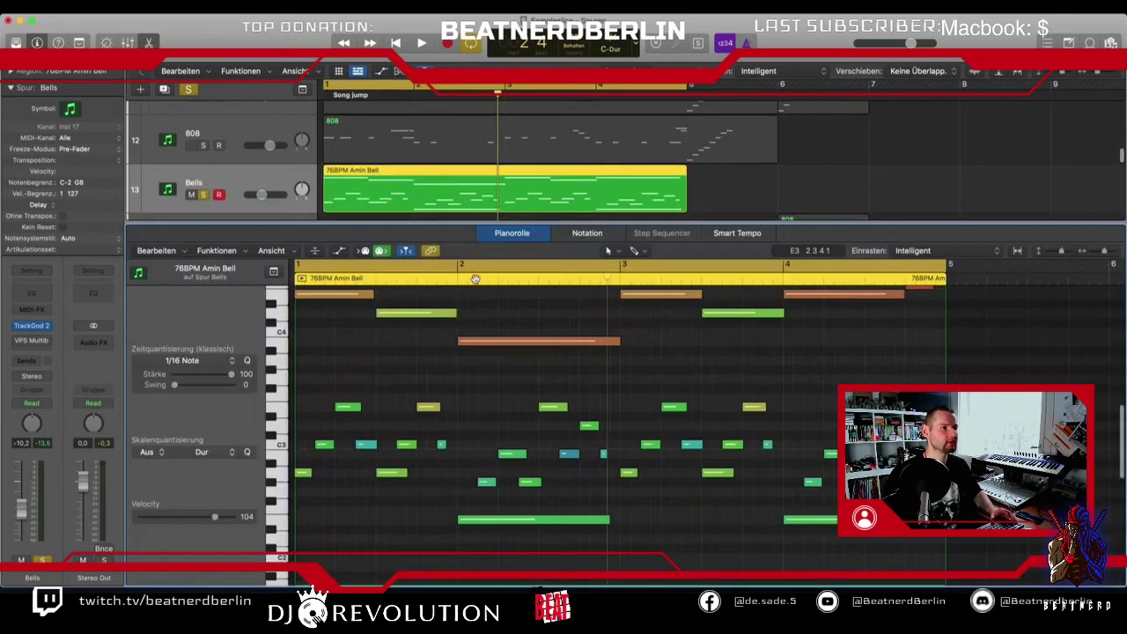
pyautogui.press('super+a')
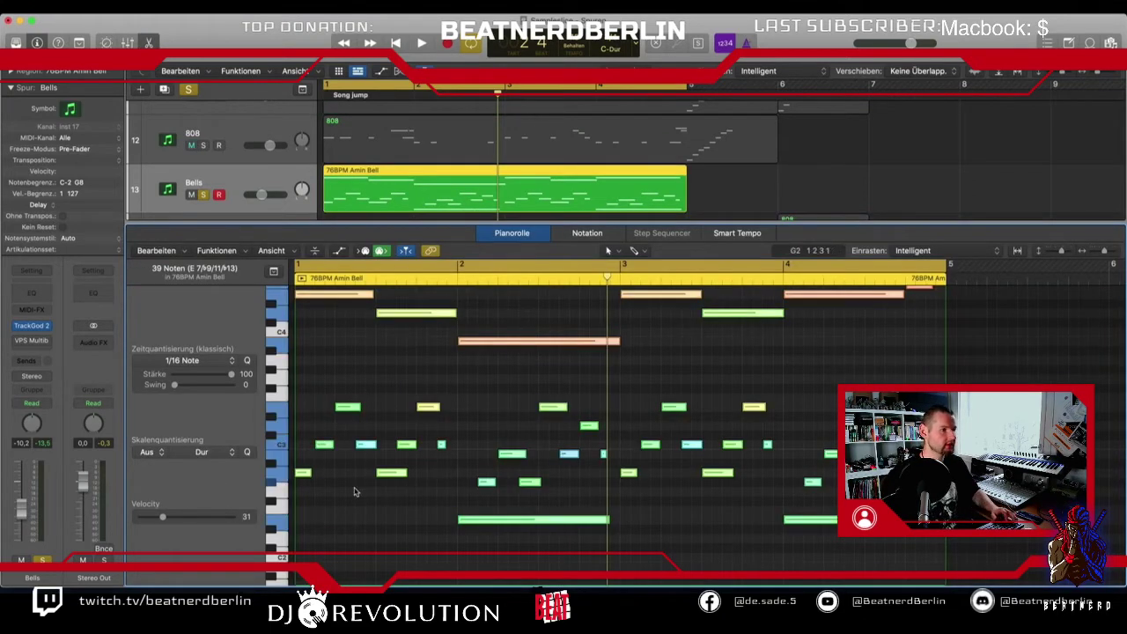
pyautogui.scroll(3, 322, 345)
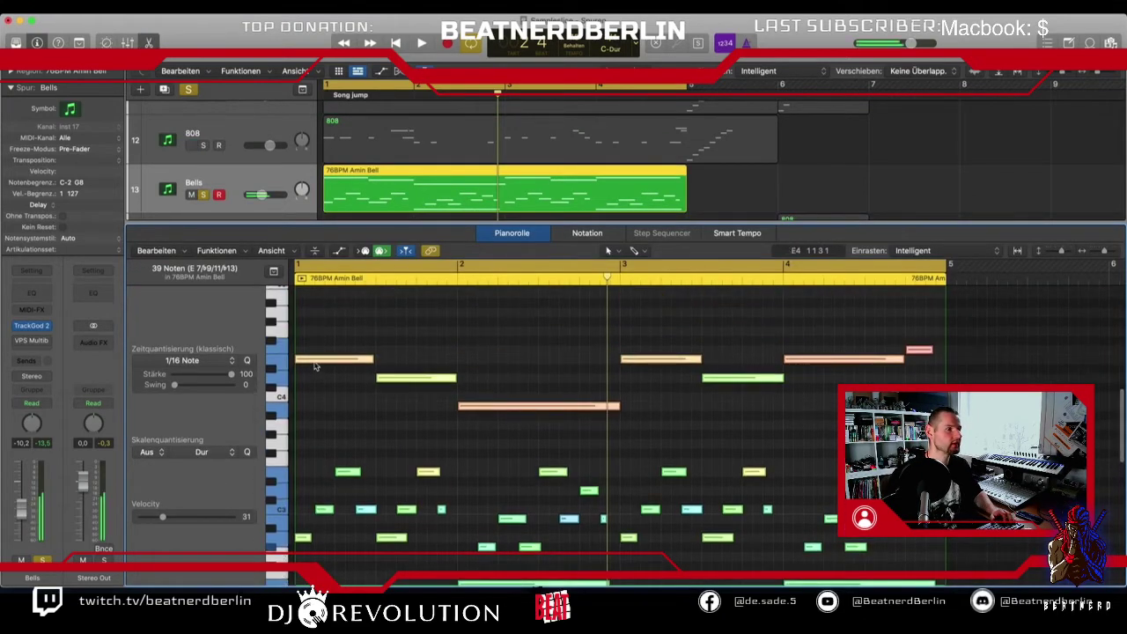
pyautogui.click(315, 361)
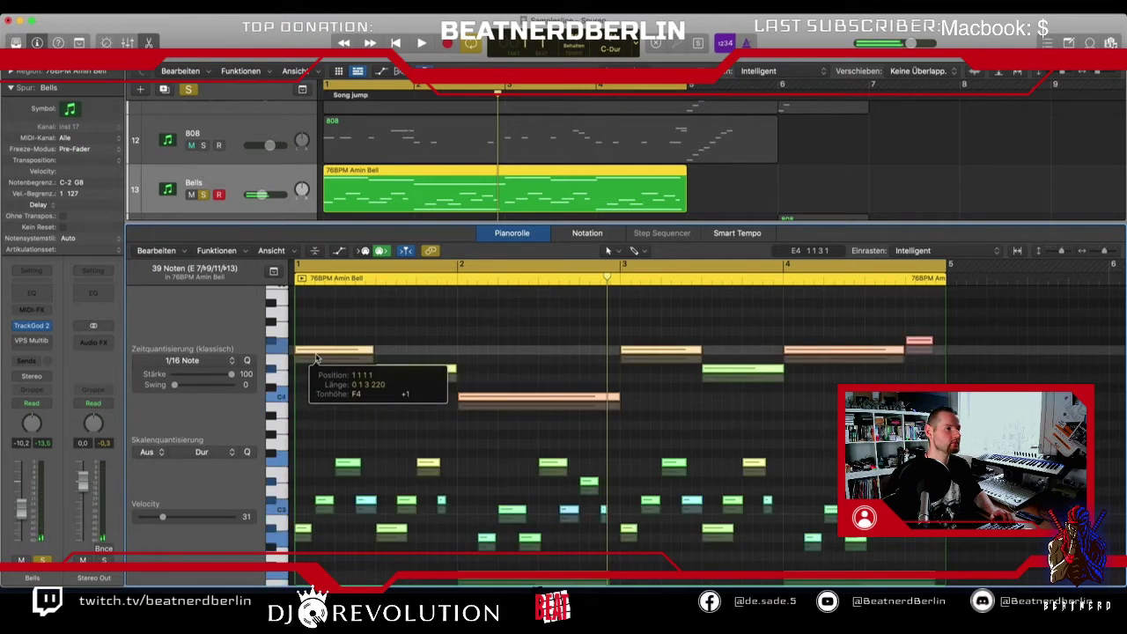
pyautogui.click(317, 361)
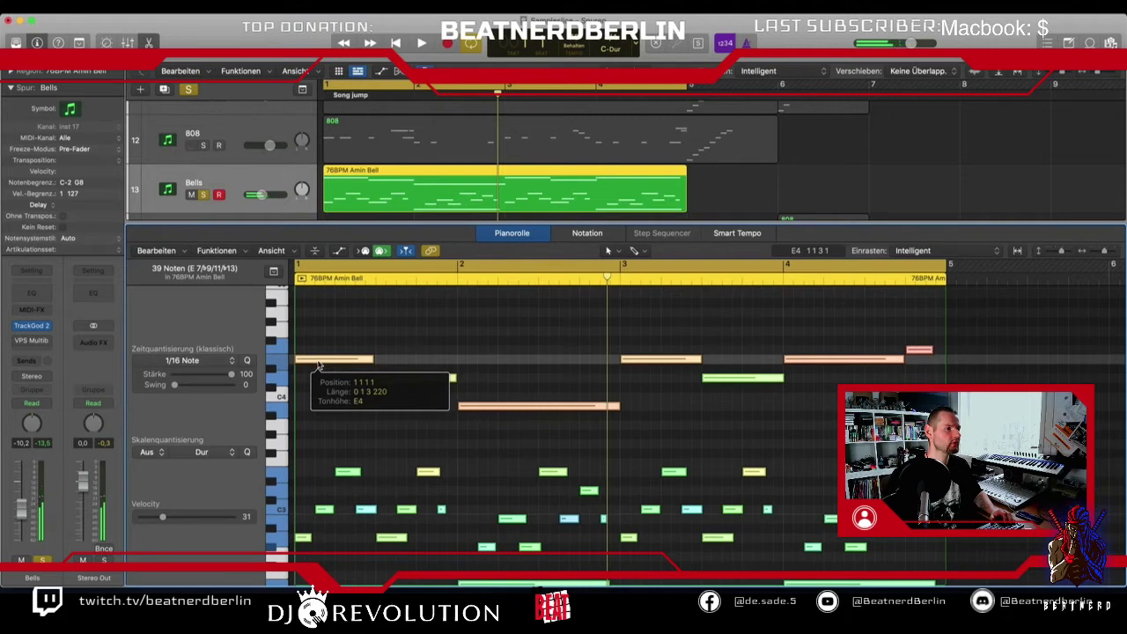
pyautogui.click(304, 539)
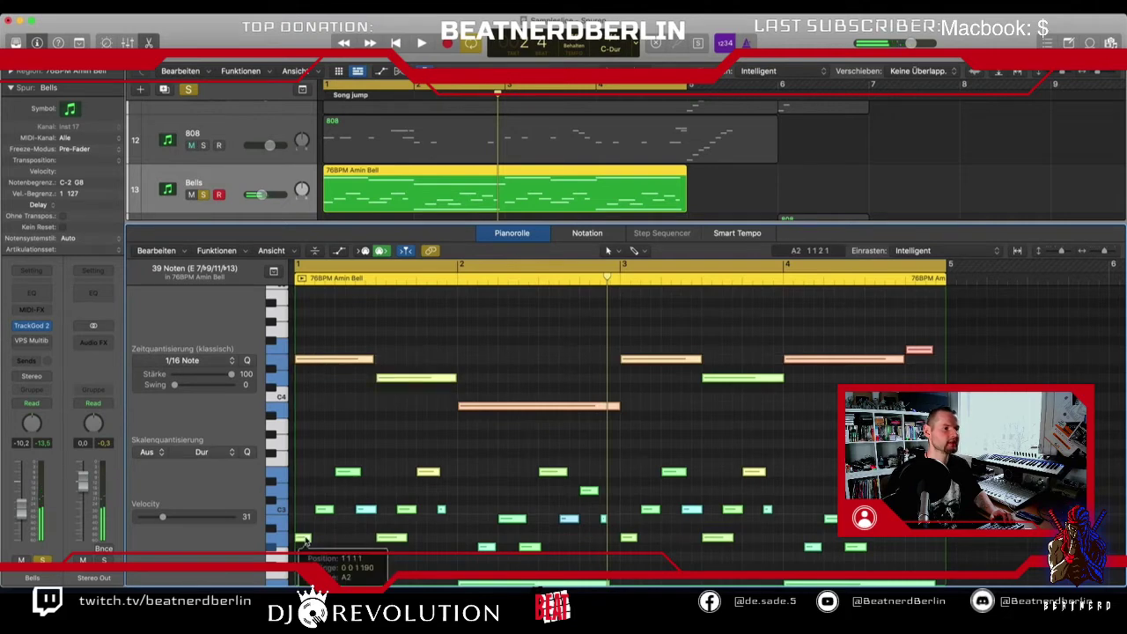
pyautogui.moveTo(304, 539); pyautogui.dragTo(307, 535)
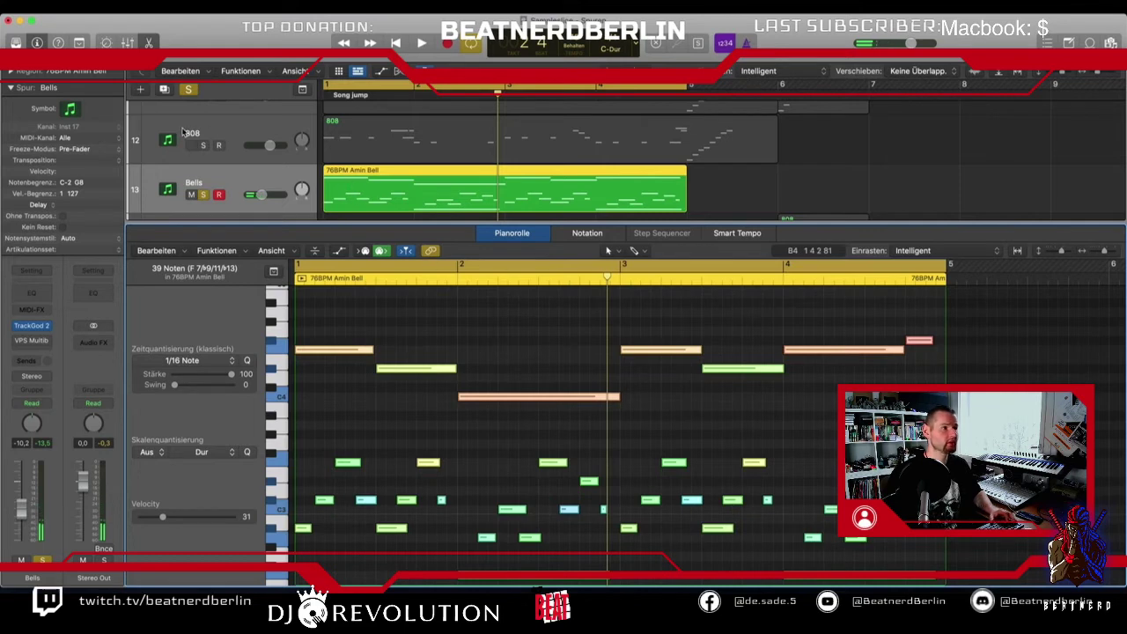
# Step: Solo the 808 on track 12, listen to it together with the transposed Bells, and close the Piano Roll
pyautogui.click(204, 146)
pyautogui.press('space')
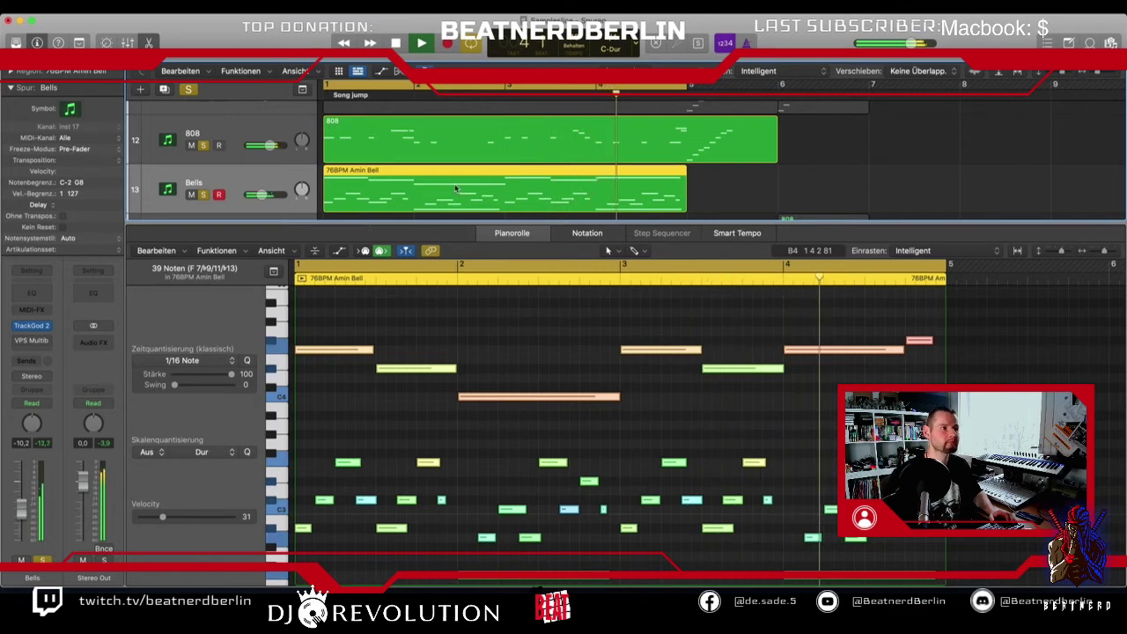
pyautogui.press('space')
pyautogui.press('e')
# Step: Clear the 808 and Bells solos, raise the Bells volume to -6.0 dB and play the full beat
pyautogui.scroll(3, 442, 284)
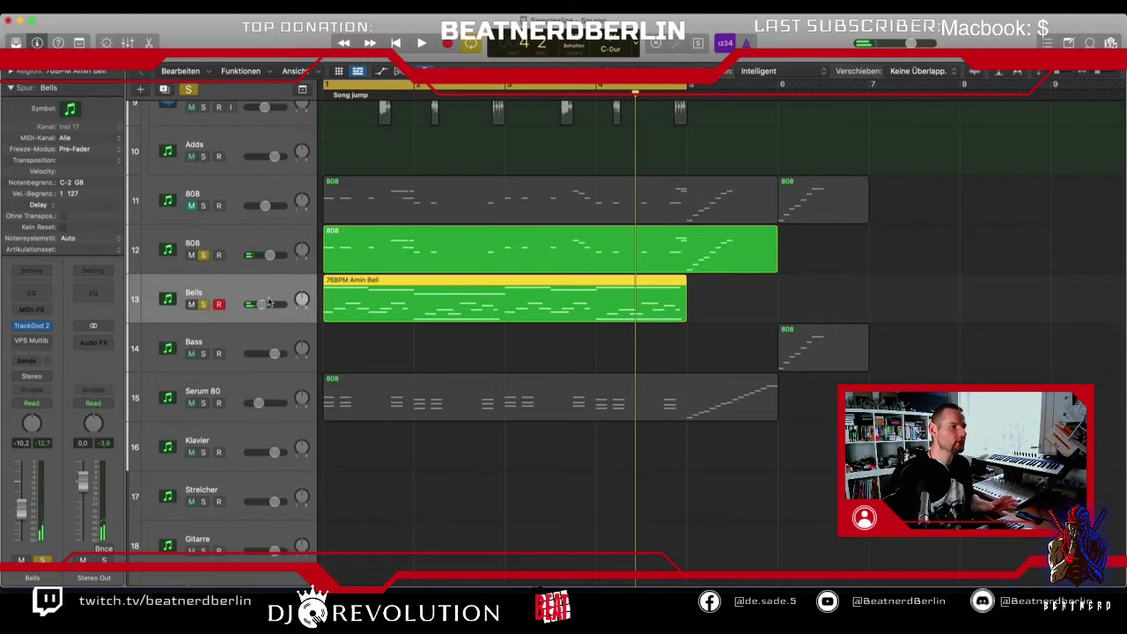
pyautogui.click(203, 304)
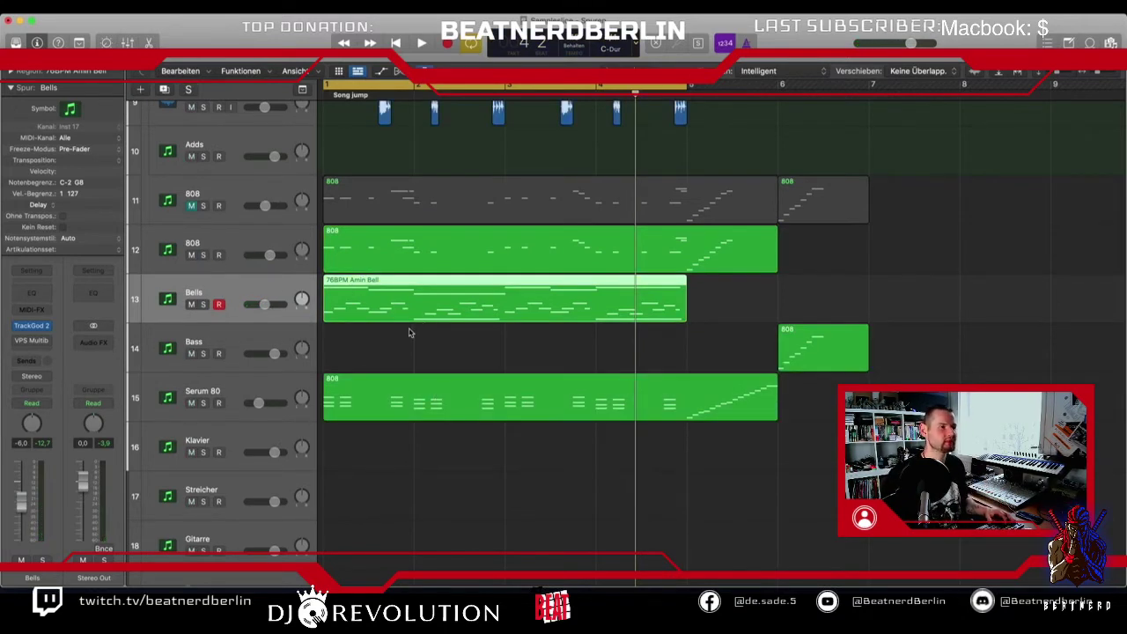
pyautogui.press('space')
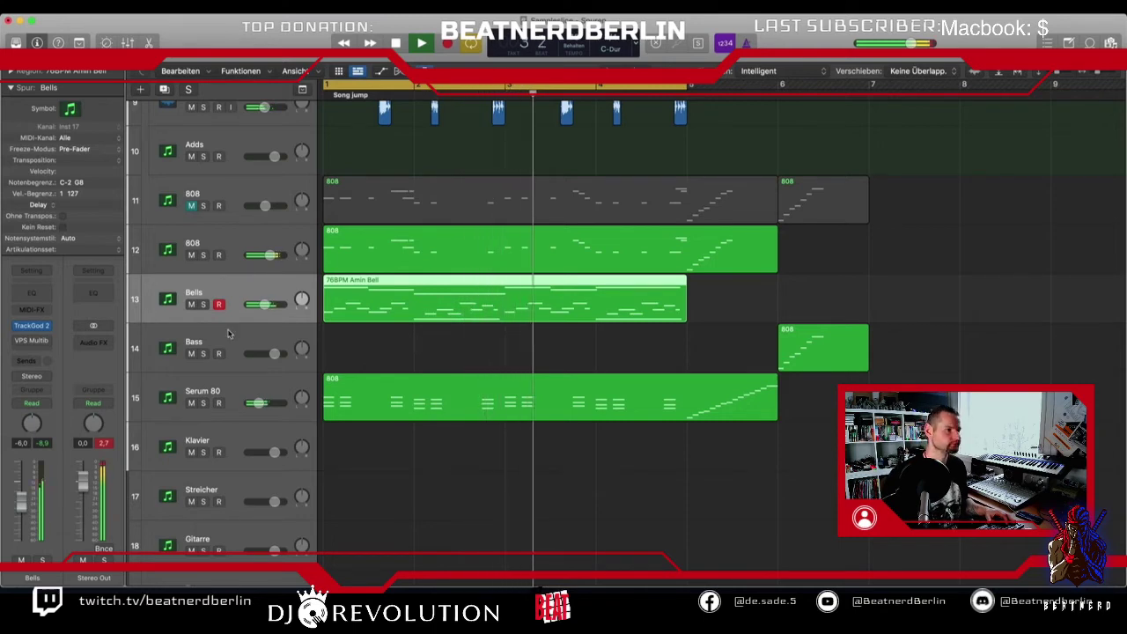
# Step: Play the Bells track soloed together with the Dm Loop track to compare them
pyautogui.click(202, 304)
pyautogui.scroll(-10, 370, 382)
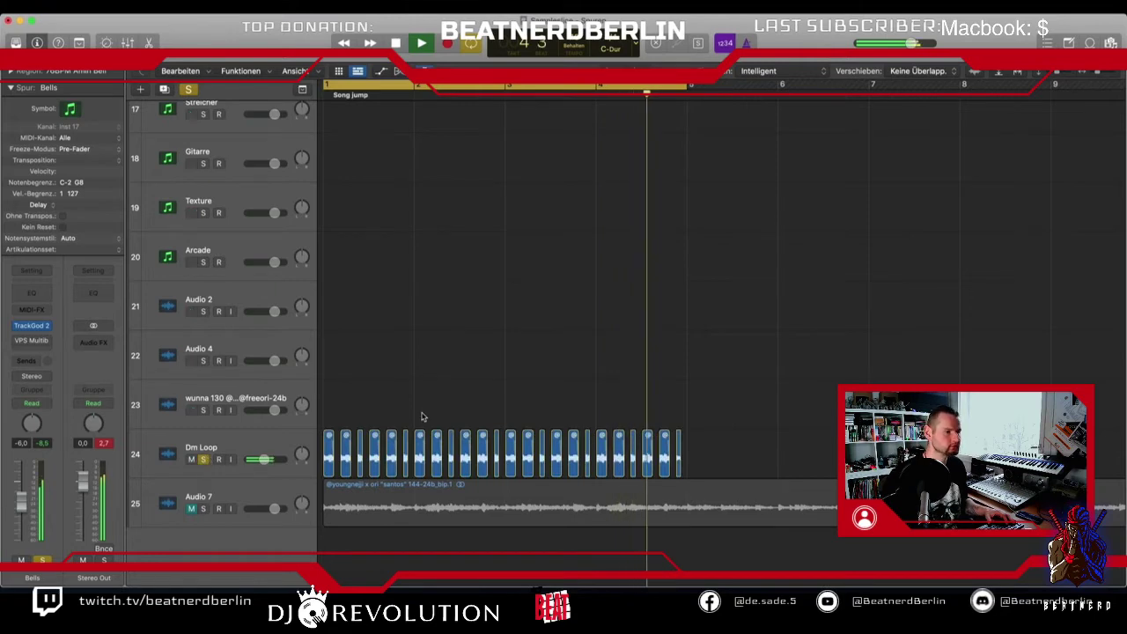
pyautogui.scroll(5, 422, 416)
pyautogui.scroll(6, 423, 416)
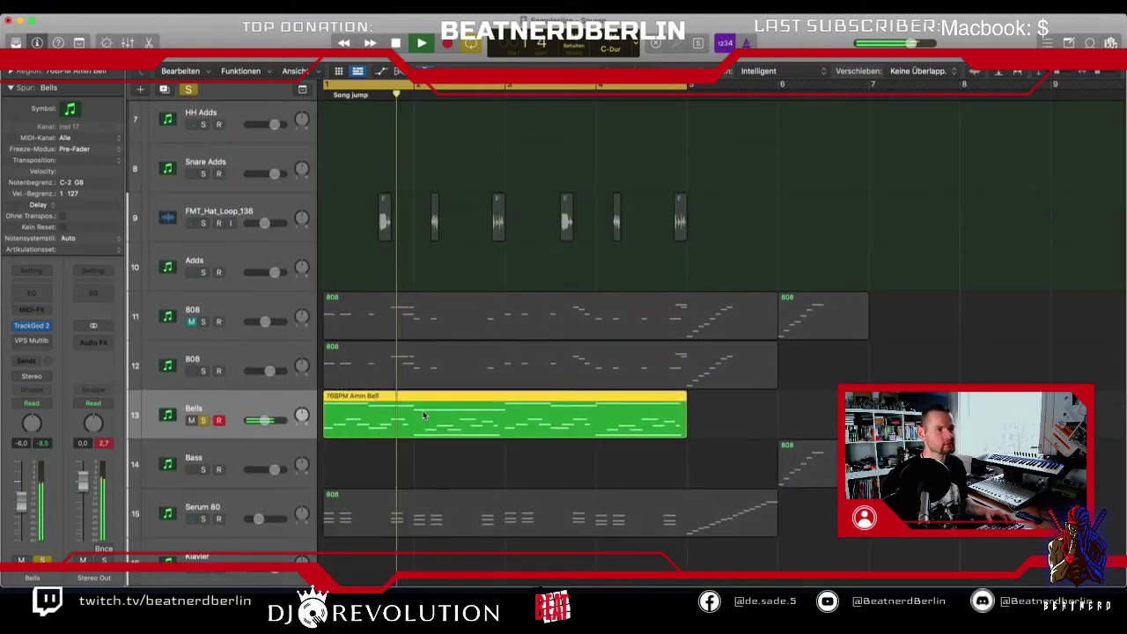
pyautogui.press('space')
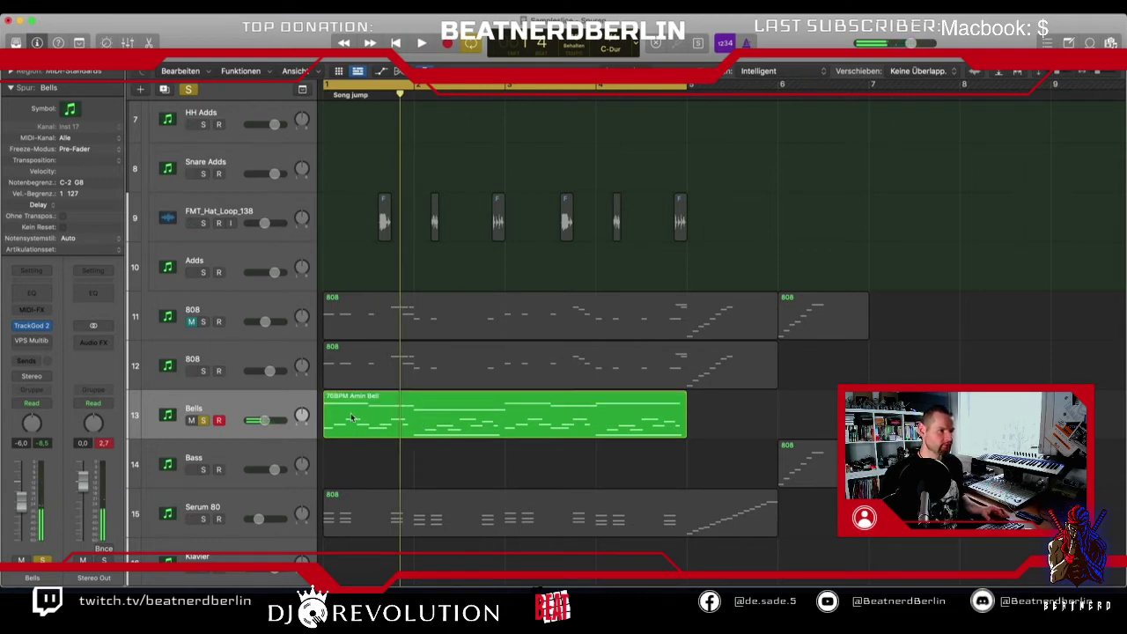
# Step: Copy the 76BPM Amin Bell region to bar 7 on the Bells track and reselect the original region
pyautogui.moveTo(352, 416); pyautogui.dragTo(913, 414)
pyautogui.click(356, 471)
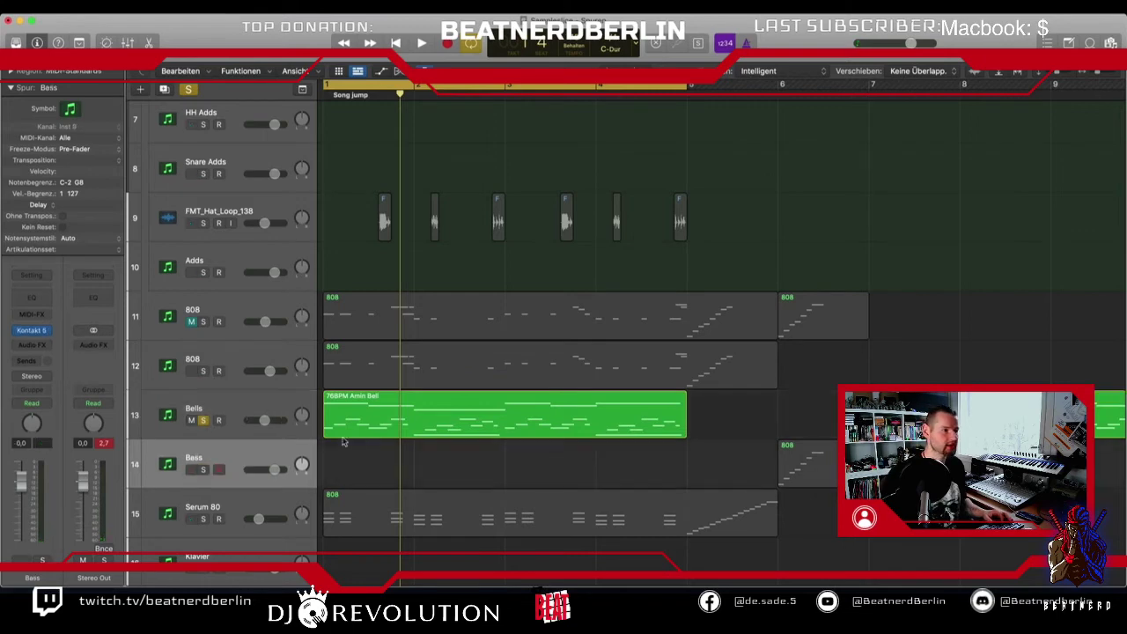
pyautogui.click(377, 425)
# Step: Delete seven lower melody notes and the second long high note from bar 1 of the original Bells region, and play the result
pyautogui.click(253, 418)
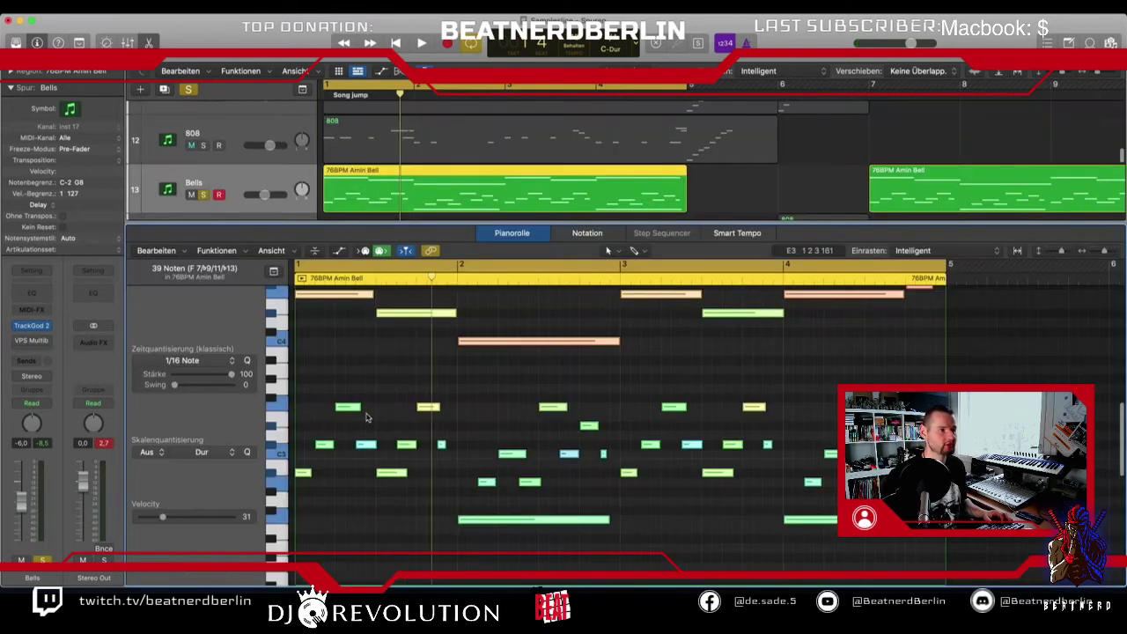
pyautogui.doubleClick(329, 418)
pyautogui.scroll(1, 379, 396)
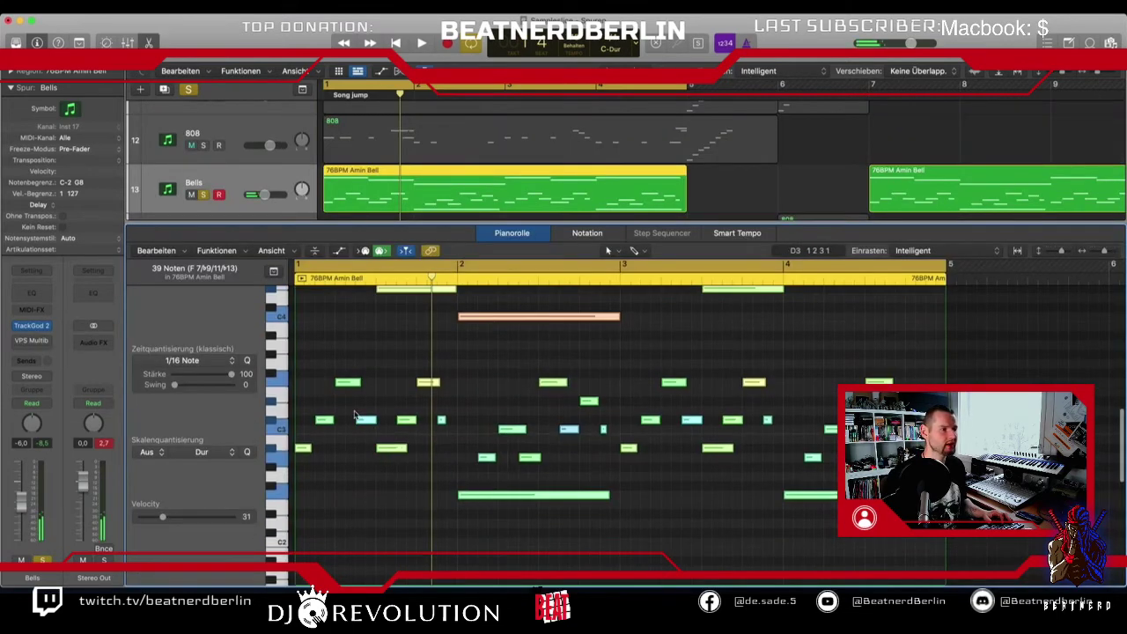
pyautogui.click(357, 409)
pyautogui.scroll(1, 357, 407)
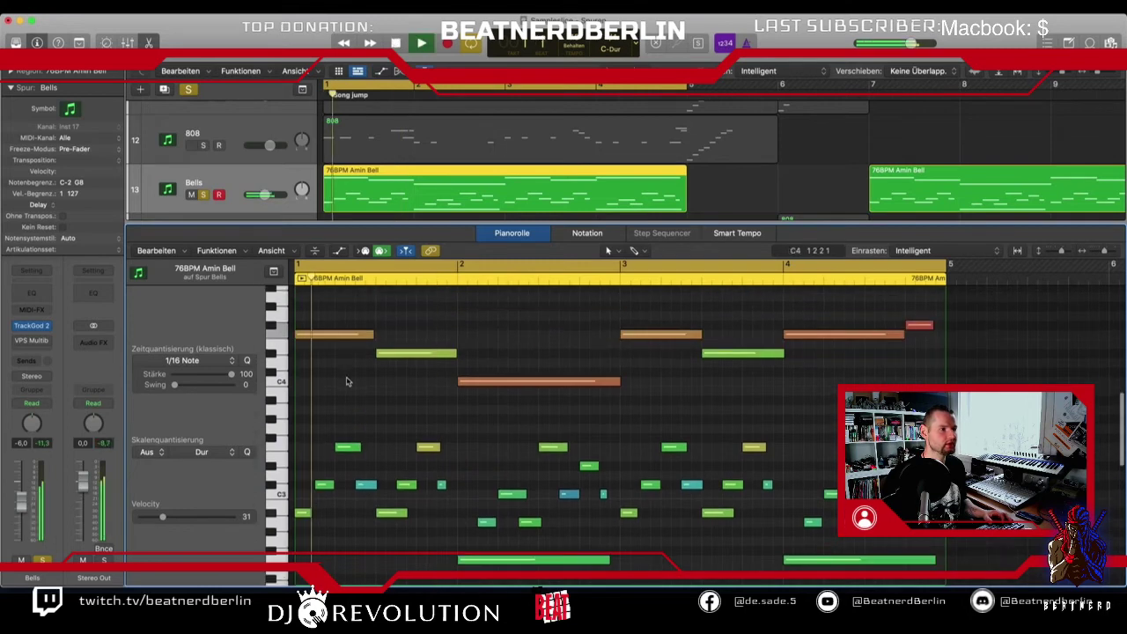
pyautogui.moveTo(321, 408); pyautogui.dragTo(433, 516)
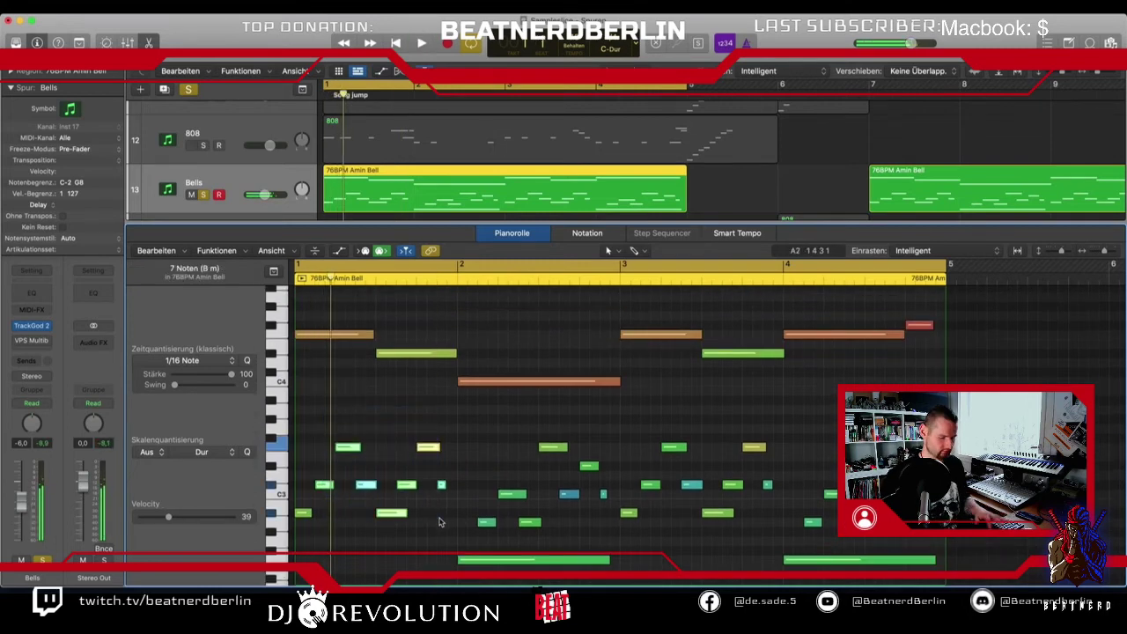
pyautogui.press('Delete')
pyautogui.click(416, 353)
pyautogui.press('Delete')
pyautogui.press('space')
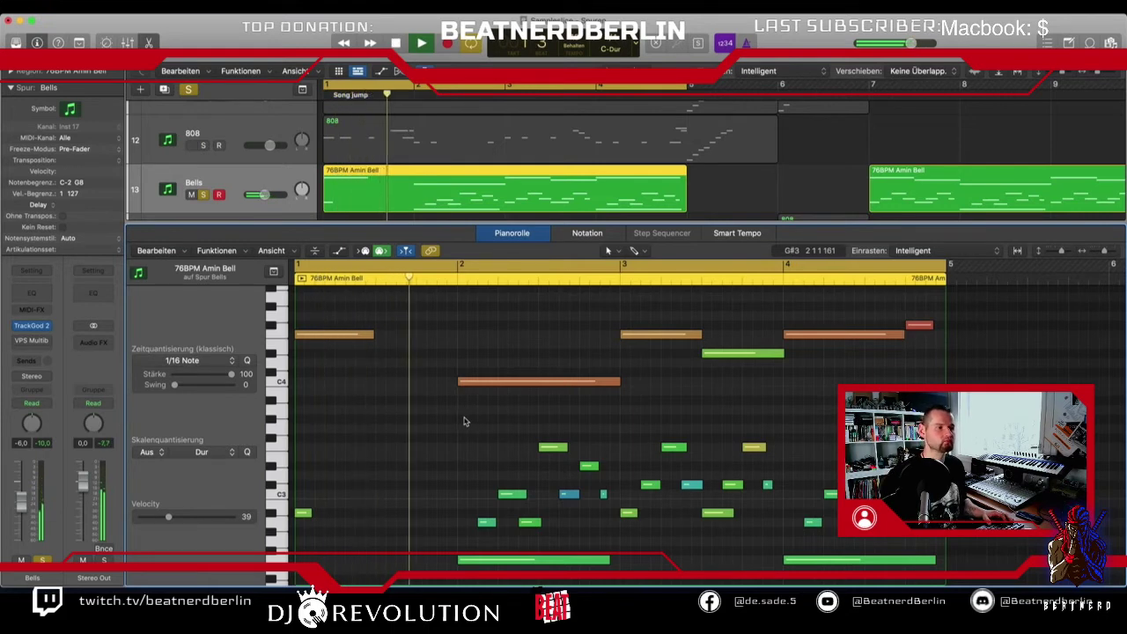
# Step: Delete all the short lower melody notes from bars 2 to 4 of the original Bells region, keeping the long notes
pyautogui.press('space')
pyautogui.moveTo(463, 417); pyautogui.dragTo(781, 427)
pyautogui.press('Delete')
pyautogui.press('Delete')
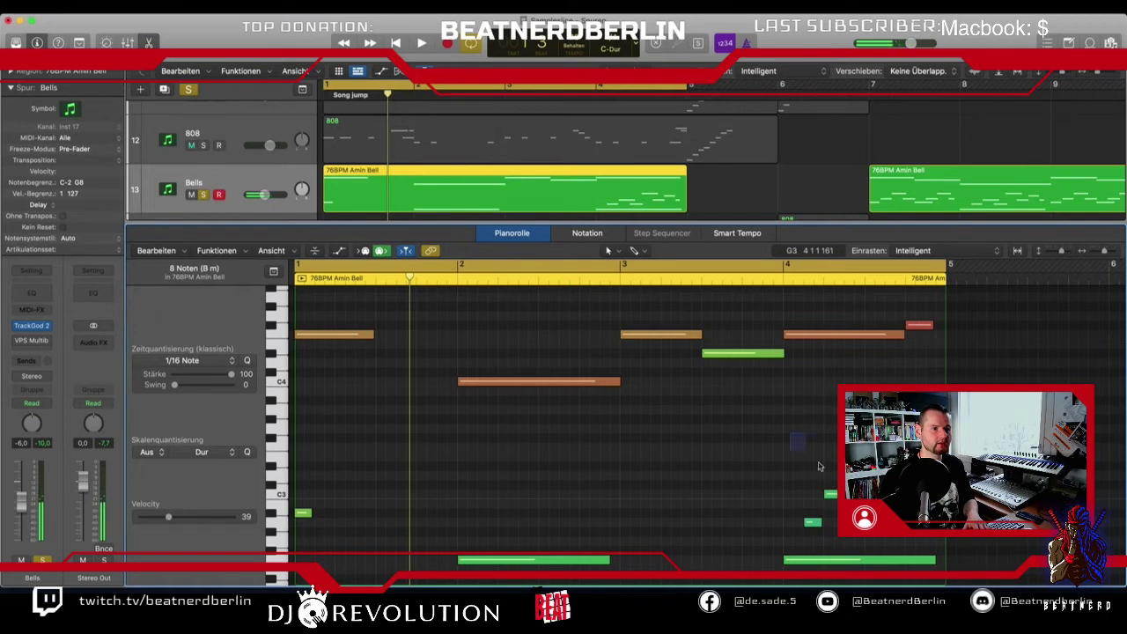
pyautogui.moveTo(818, 466); pyautogui.dragTo(836, 531)
pyautogui.press('Delete')
# Step: Play the thinned-out Bells region through to bar 4 while checking its notes, and close the Piano Roll
pyautogui.press('space')
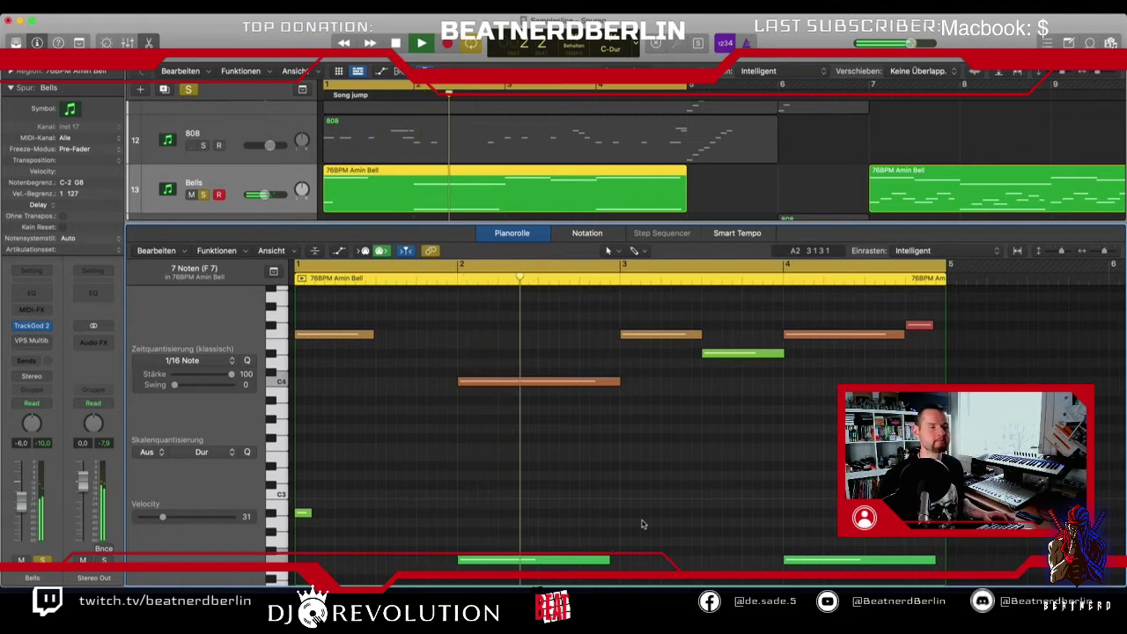
pyautogui.scroll(2, 614, 523)
pyautogui.scroll(2, 613, 523)
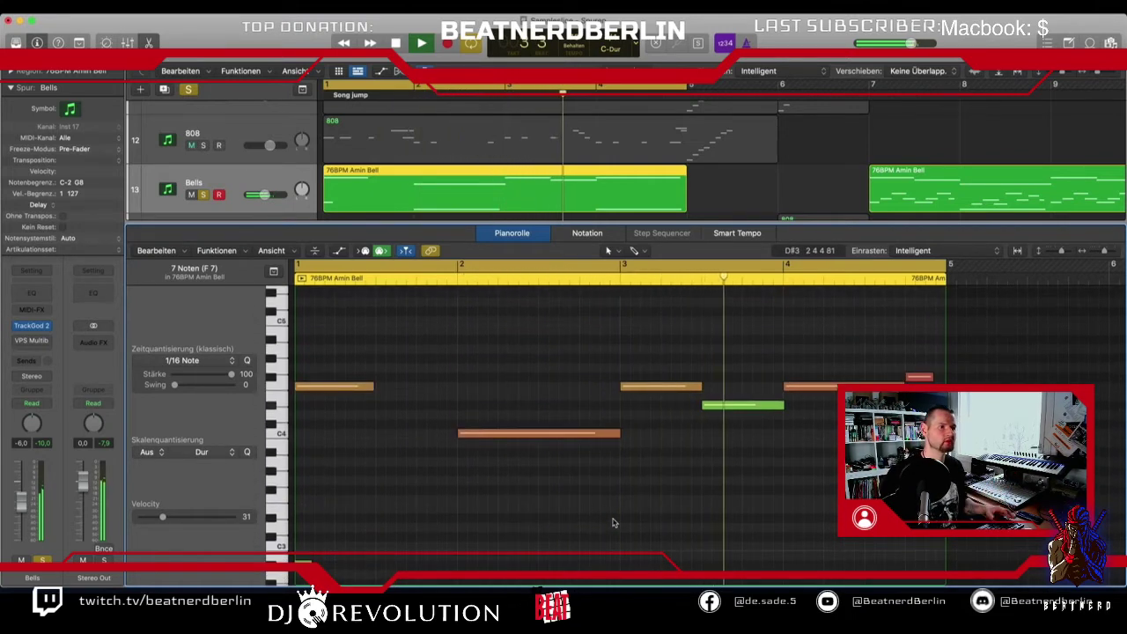
pyautogui.scroll(-6, 621, 515)
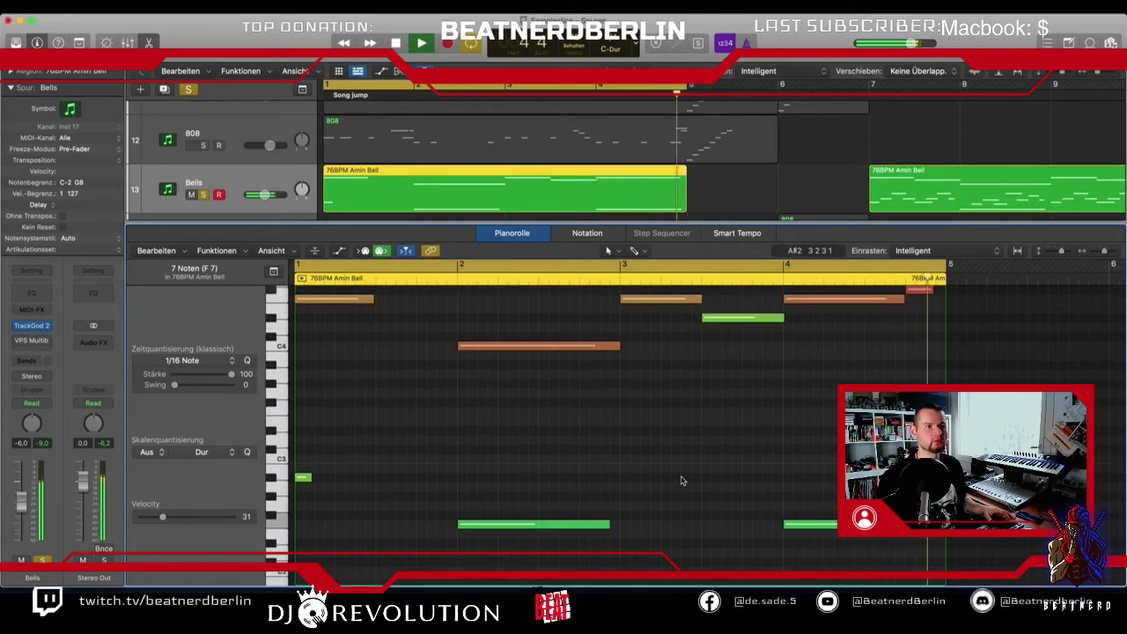
pyautogui.press('space')
pyautogui.press('p')
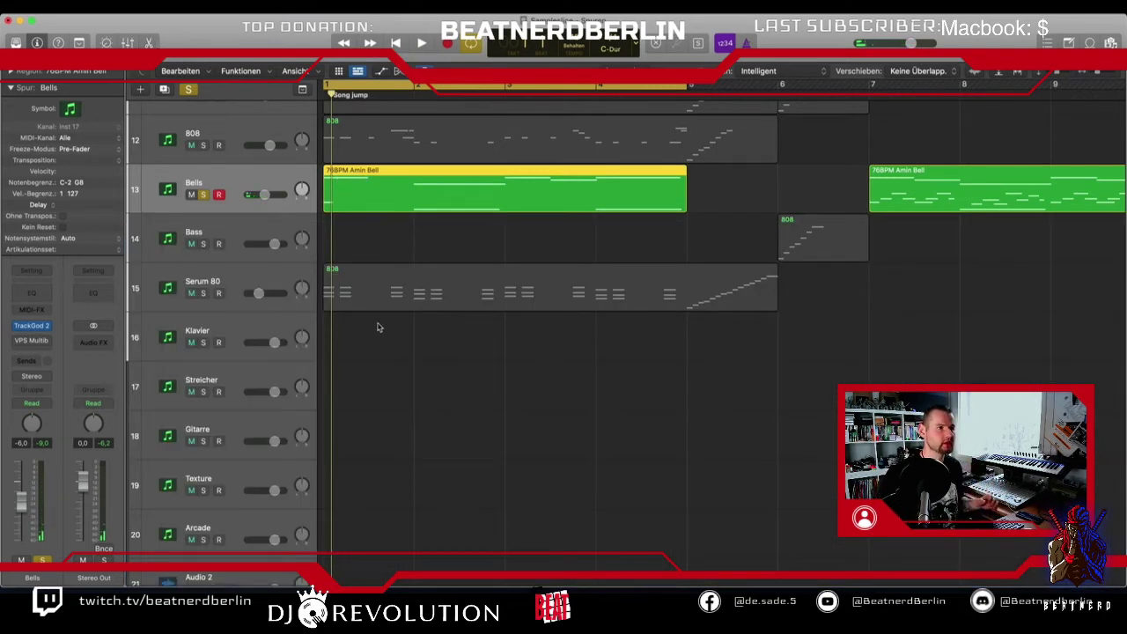
# Step: Solo the Serum 80 track together with the Bells track and play both from the start
pyautogui.scroll(-5, 378, 328)
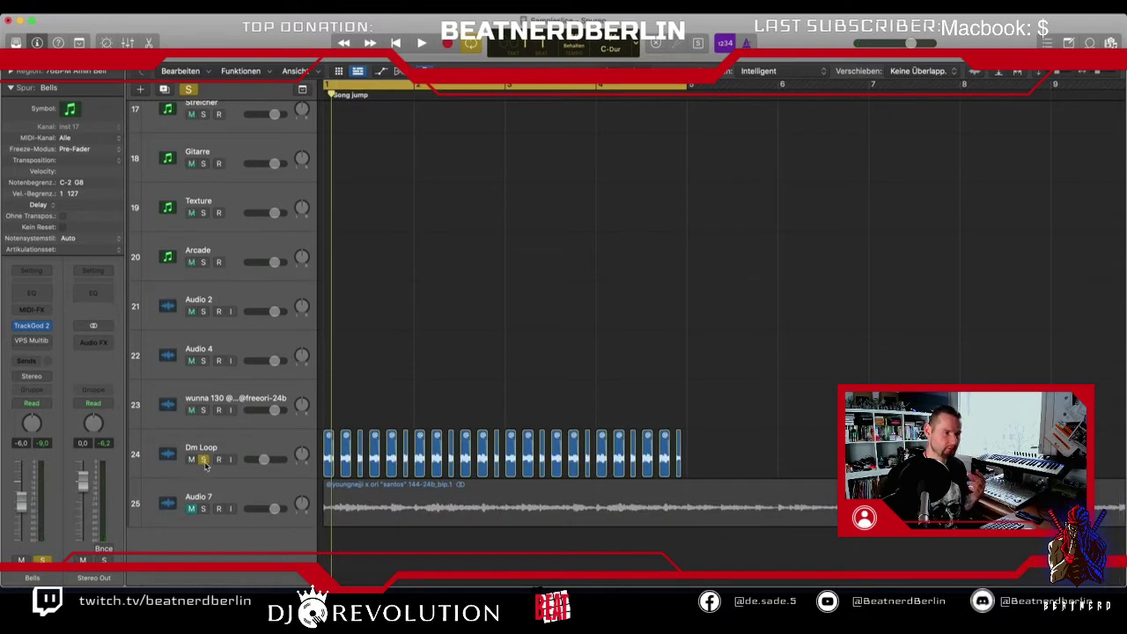
pyautogui.scroll(7, 426, 297)
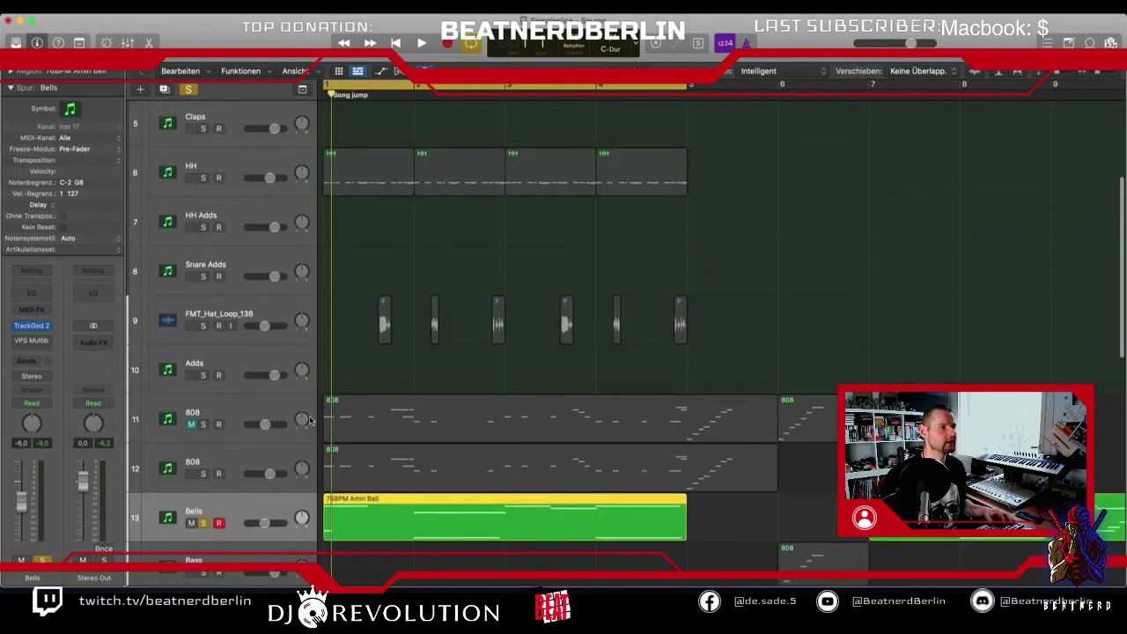
pyautogui.scroll(-2, 304, 427)
pyautogui.click(203, 478)
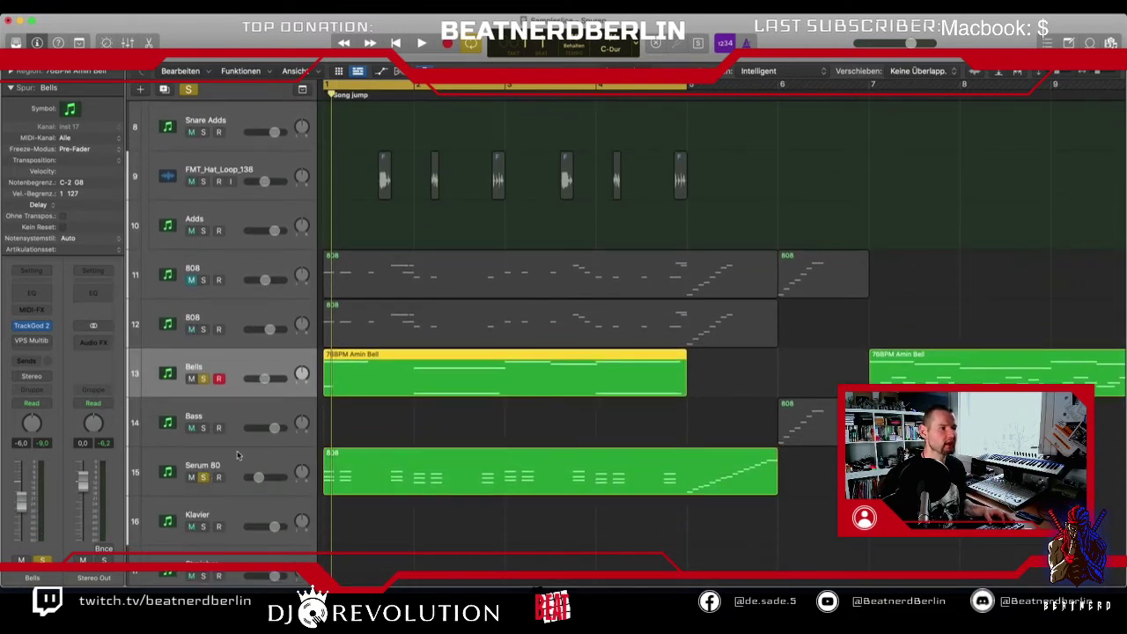
pyautogui.press('space')
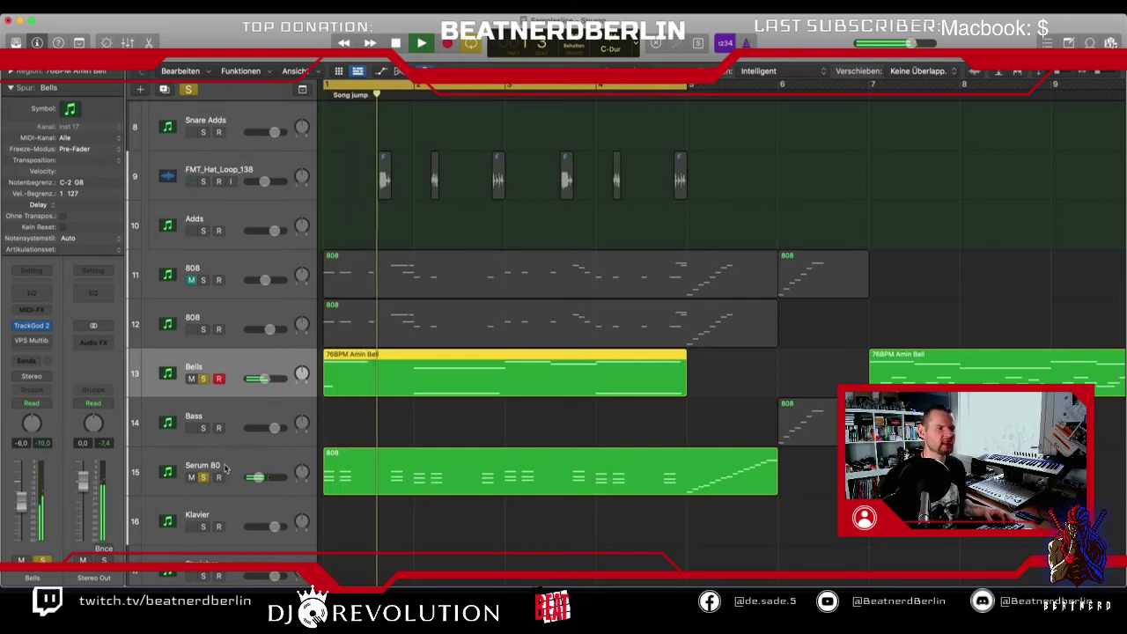
# Step: Rename the Serum 80 track as Track God 2 and stop playback
pyautogui.doubleClick(225, 464)
pyautogui.write('Track')
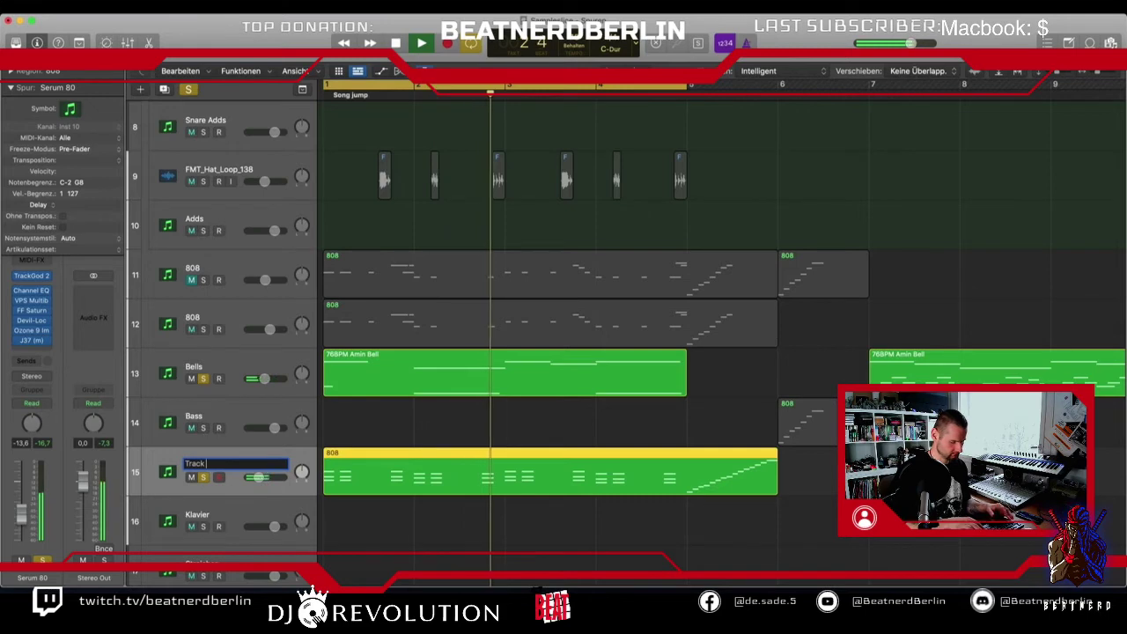
pyautogui.write(' God 2')
pyautogui.press('Return')
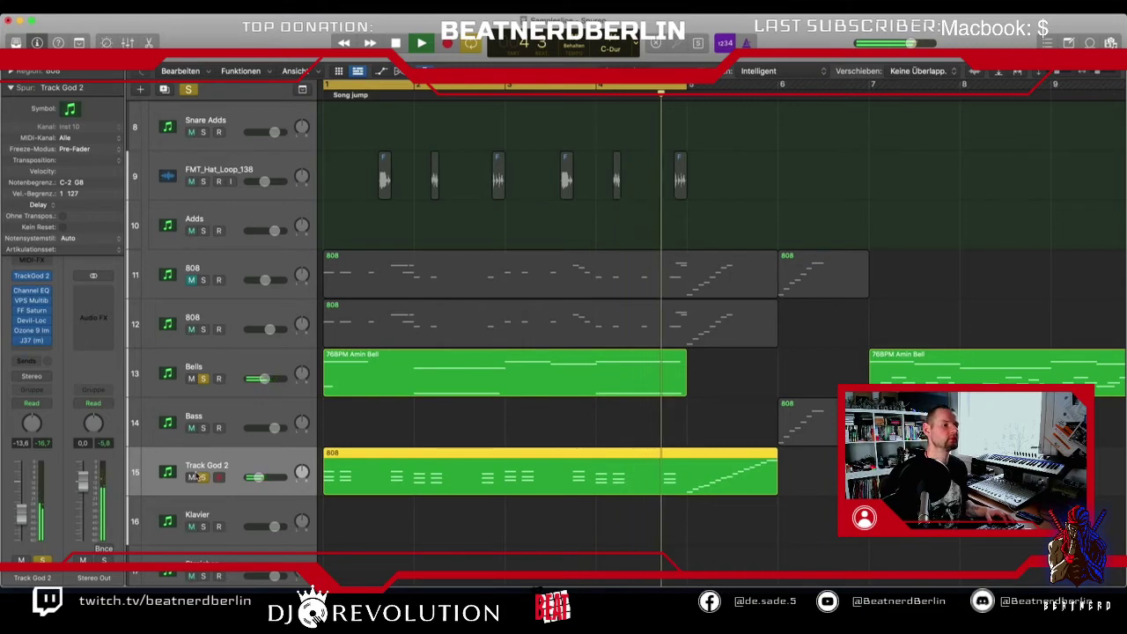
pyautogui.press('space')
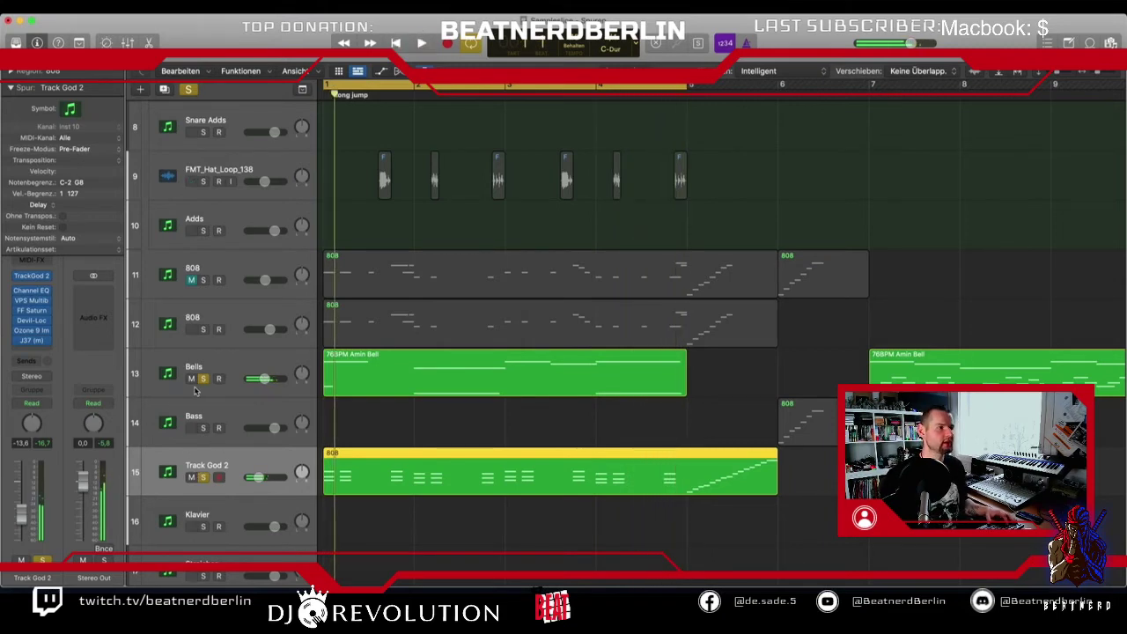
# Step: Clear all track solos and play the full beat
pyautogui.scroll(5, 344, 332)
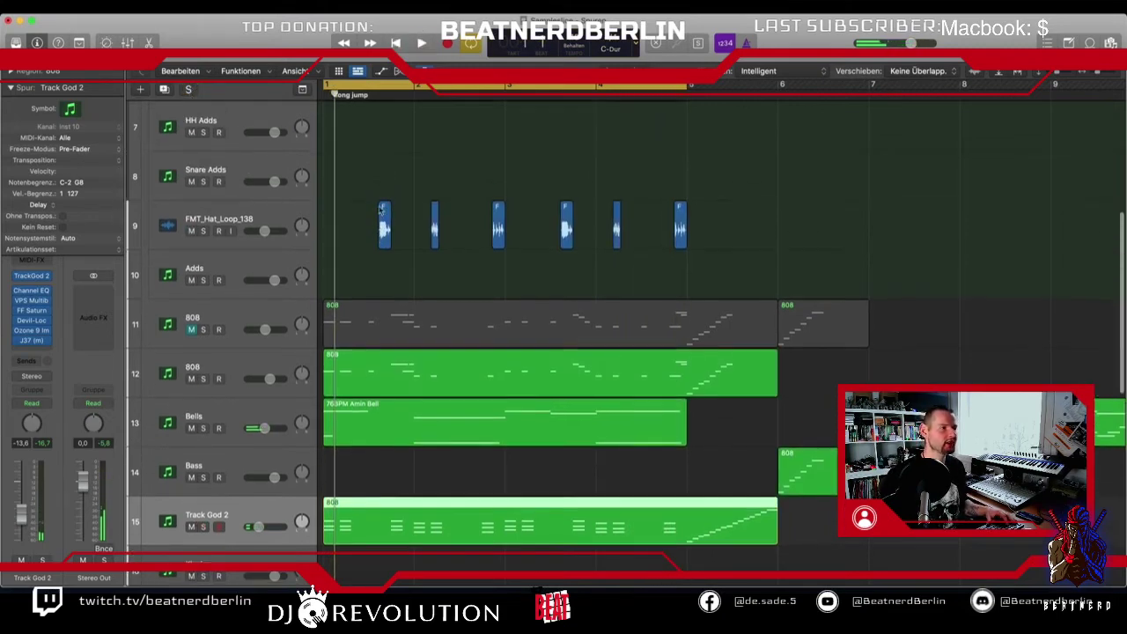
pyautogui.press('space')
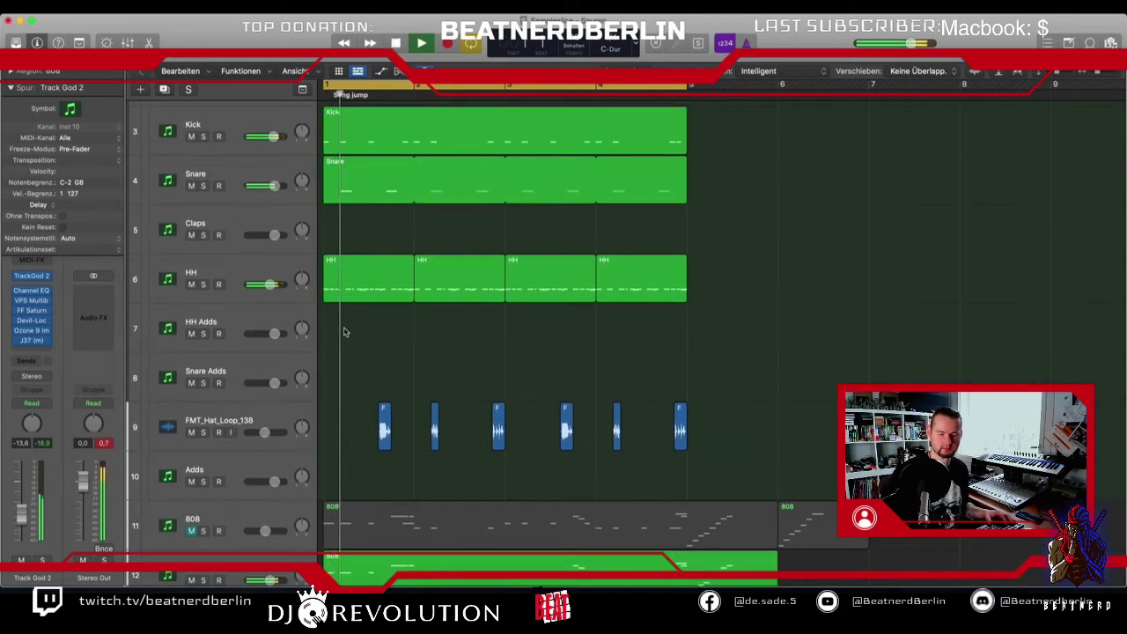
pyautogui.scroll(-8, 344, 338)
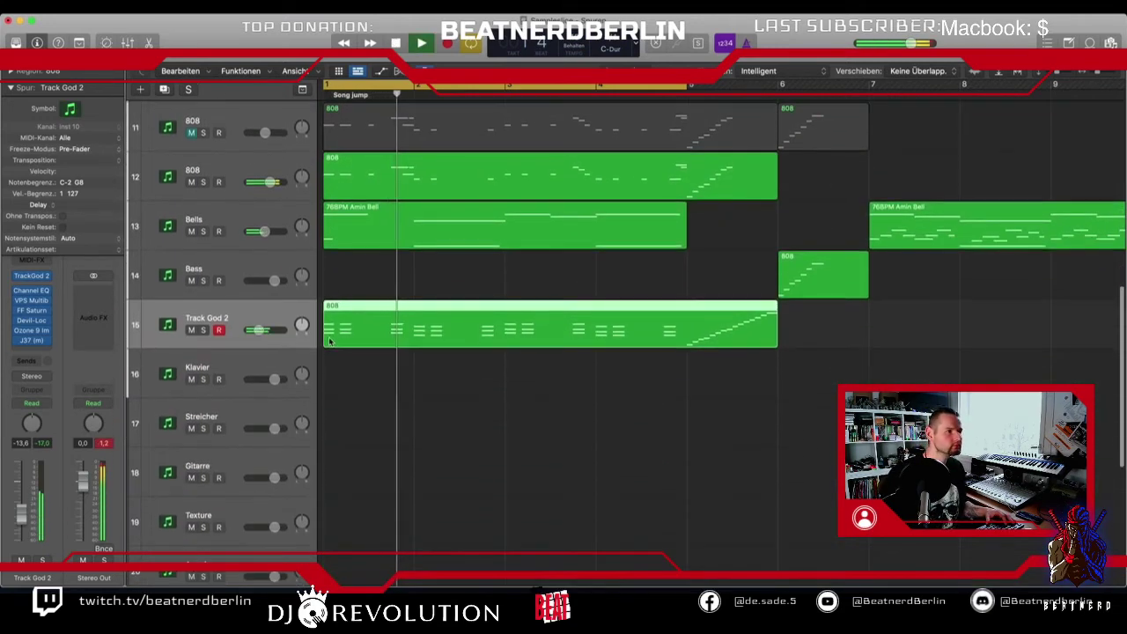
# Step: Lower the Bells track's volume to -12.0 dB during playback and stop the beat
pyautogui.scroll(1, 237, 259)
pyautogui.click(236, 273)
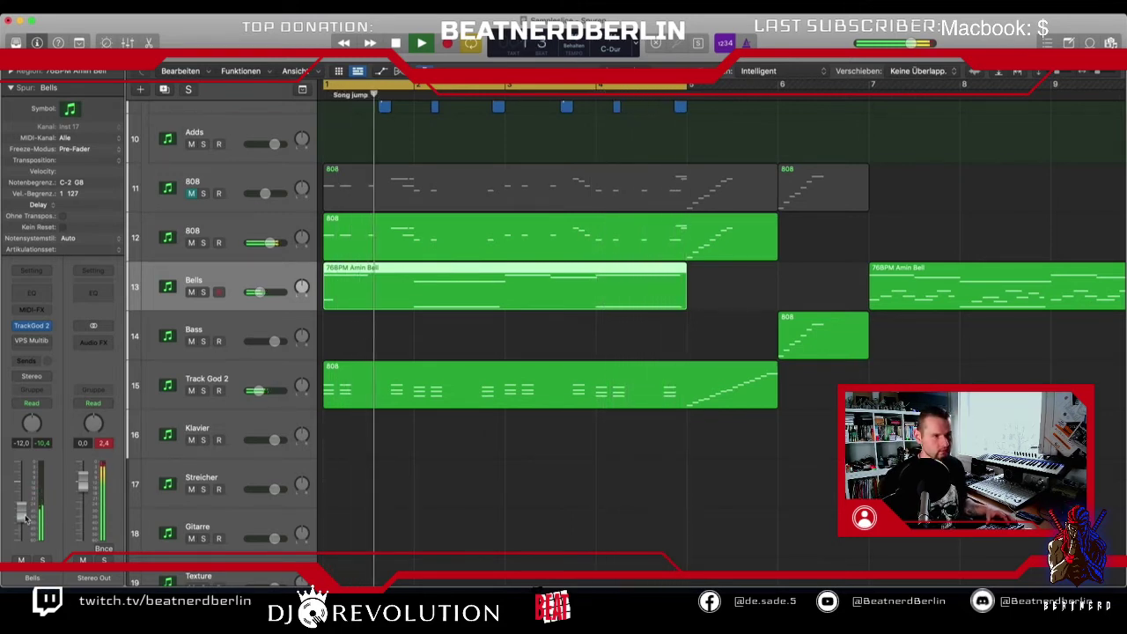
pyautogui.press('space')
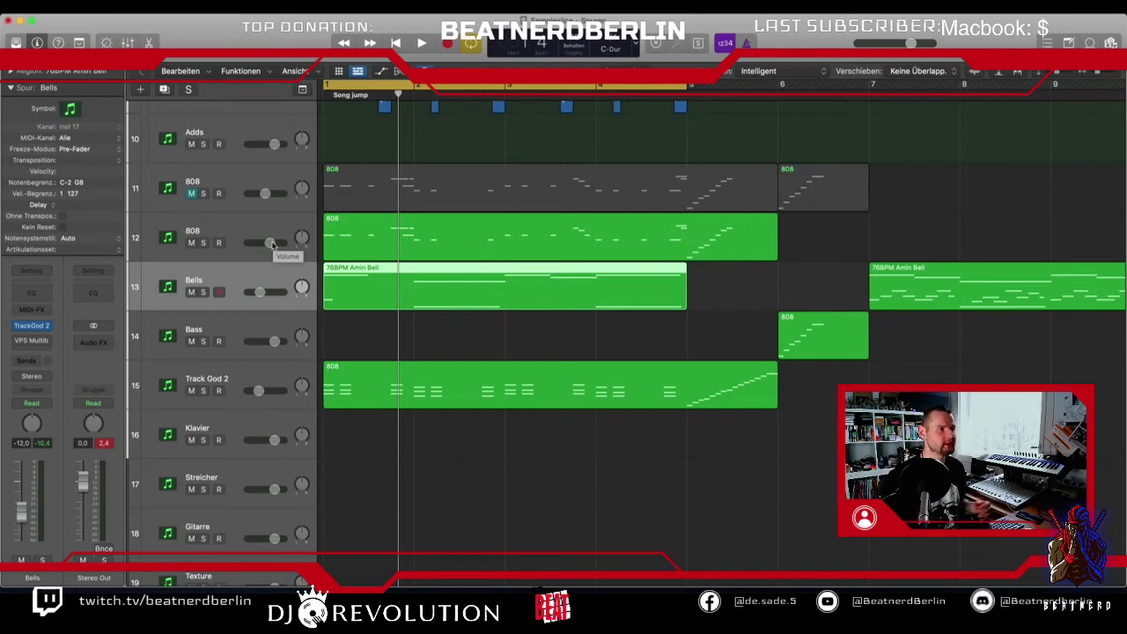
# Step: Select the unmuted 808 track and briefly view the original Bells region's notes in the Piano Roll
pyautogui.click(221, 231)
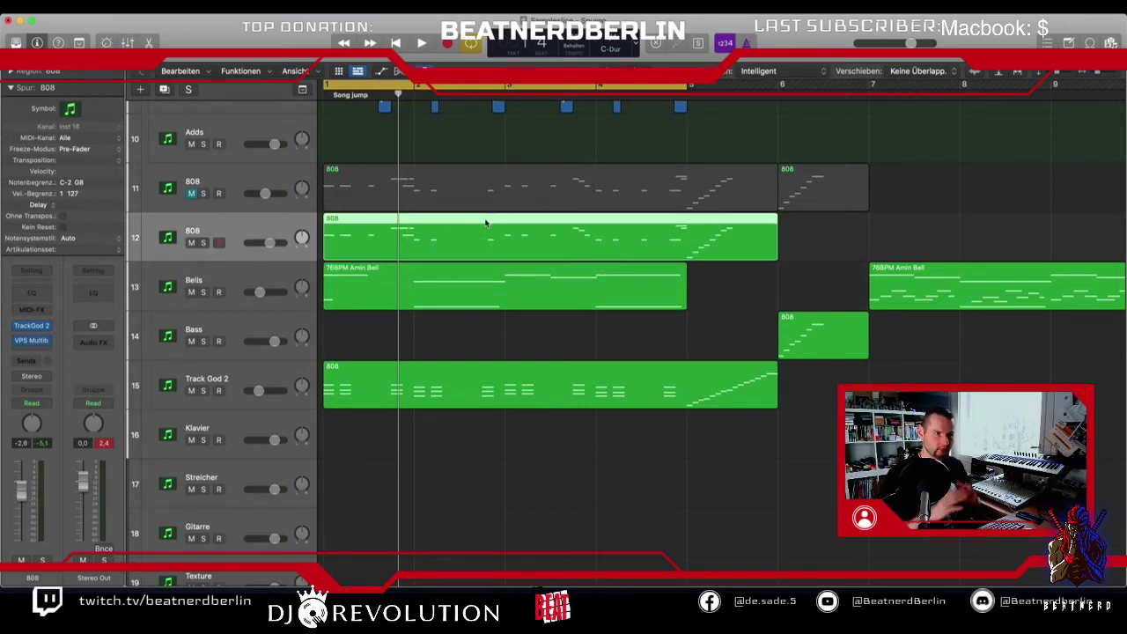
pyautogui.scroll(-5, 541, 427)
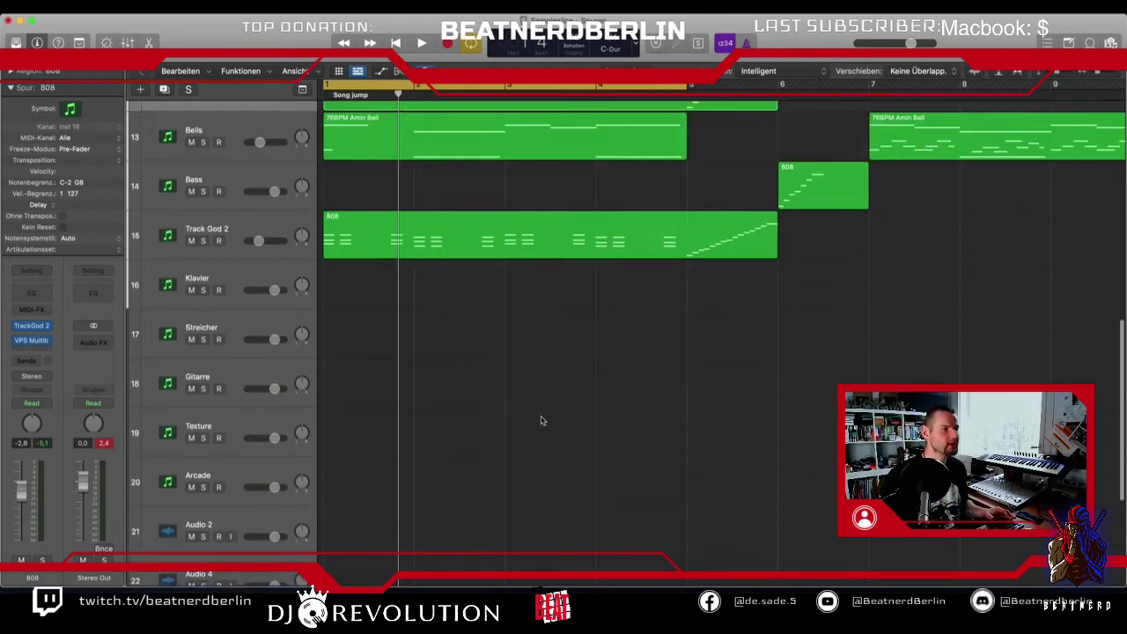
pyautogui.scroll(8, 542, 422)
pyautogui.click(398, 474)
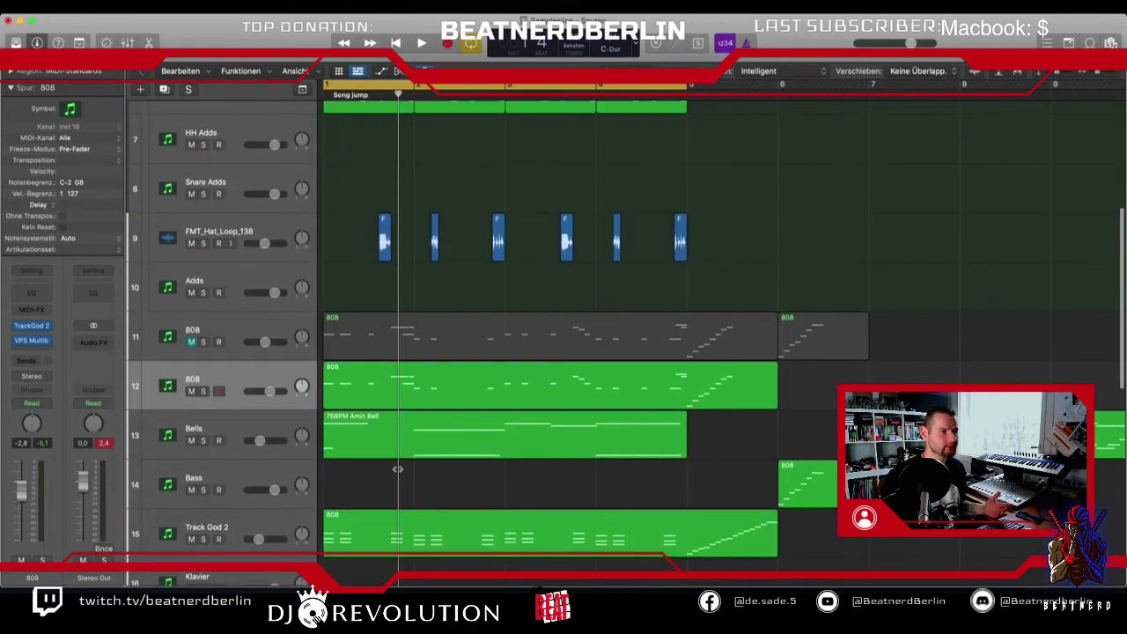
pyautogui.click(398, 450)
pyautogui.doubleClick(395, 450)
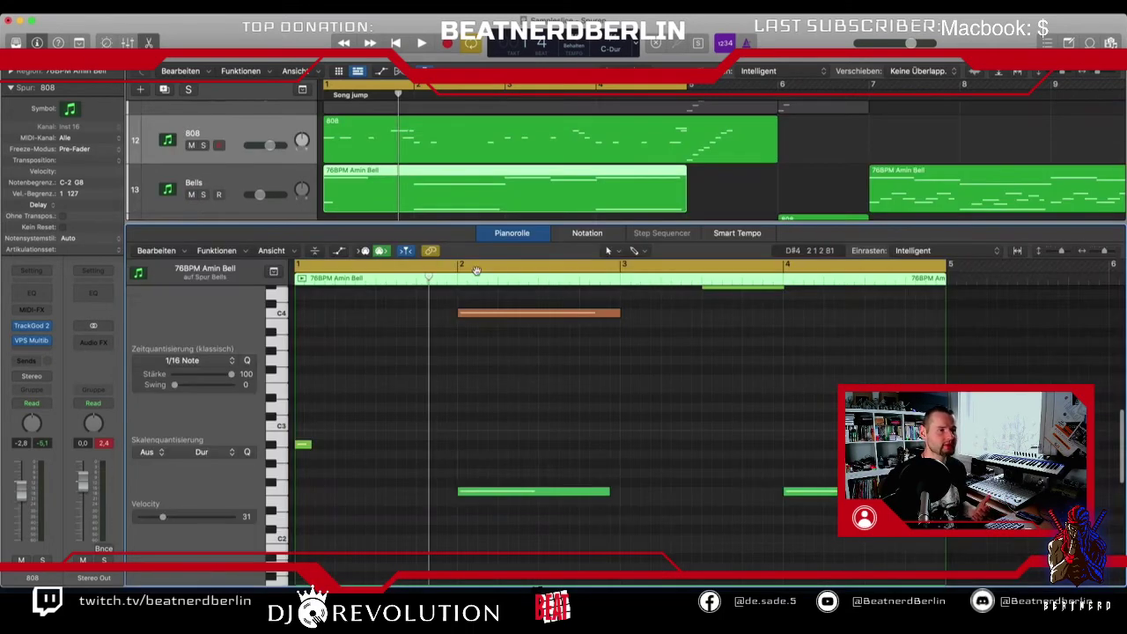
pyautogui.press('e')
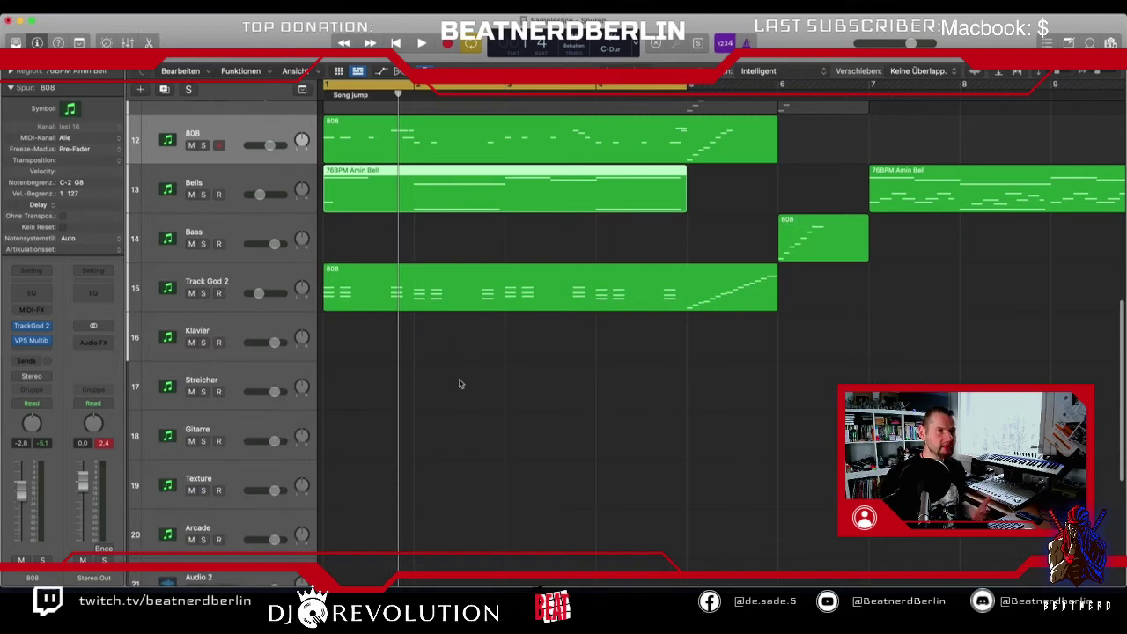
# Step: Review the arrangement from the drum tracks down to the melodic tracks, including the copied bell region at bar 7
pyautogui.scroll(3, 462, 377)
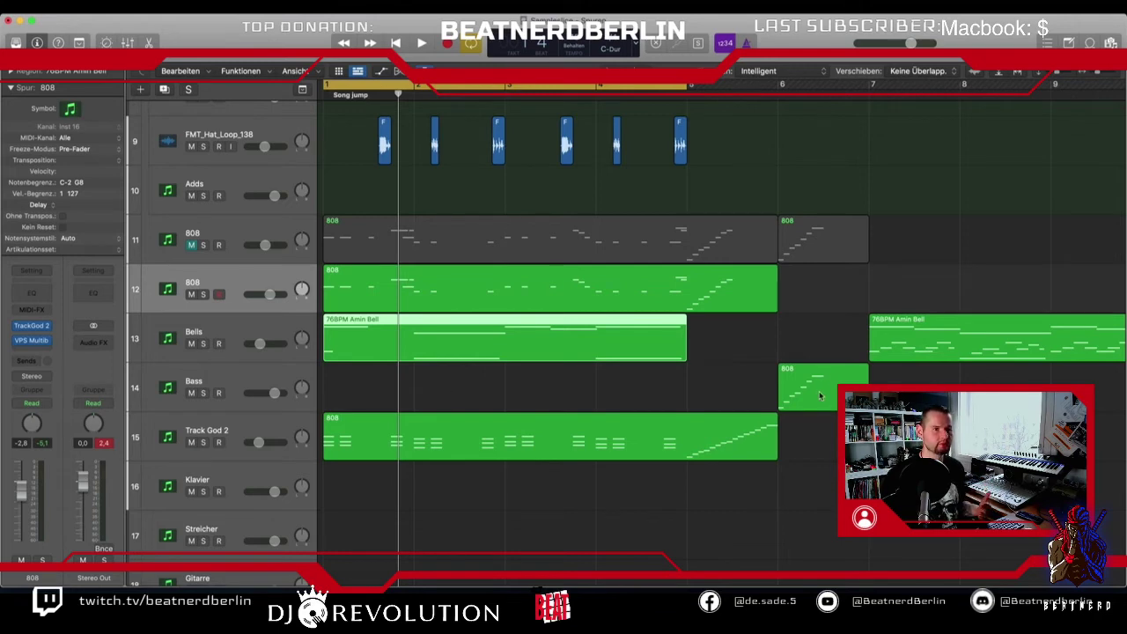
pyautogui.hscroll(5, 819, 396)
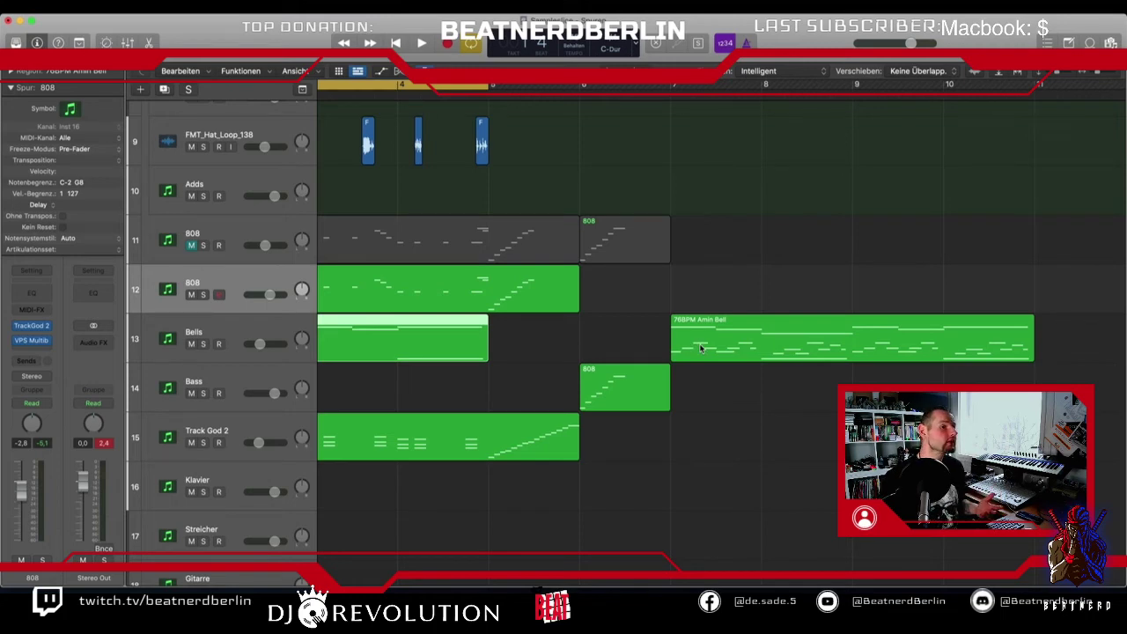
pyautogui.hscroll(-5, 722, 330)
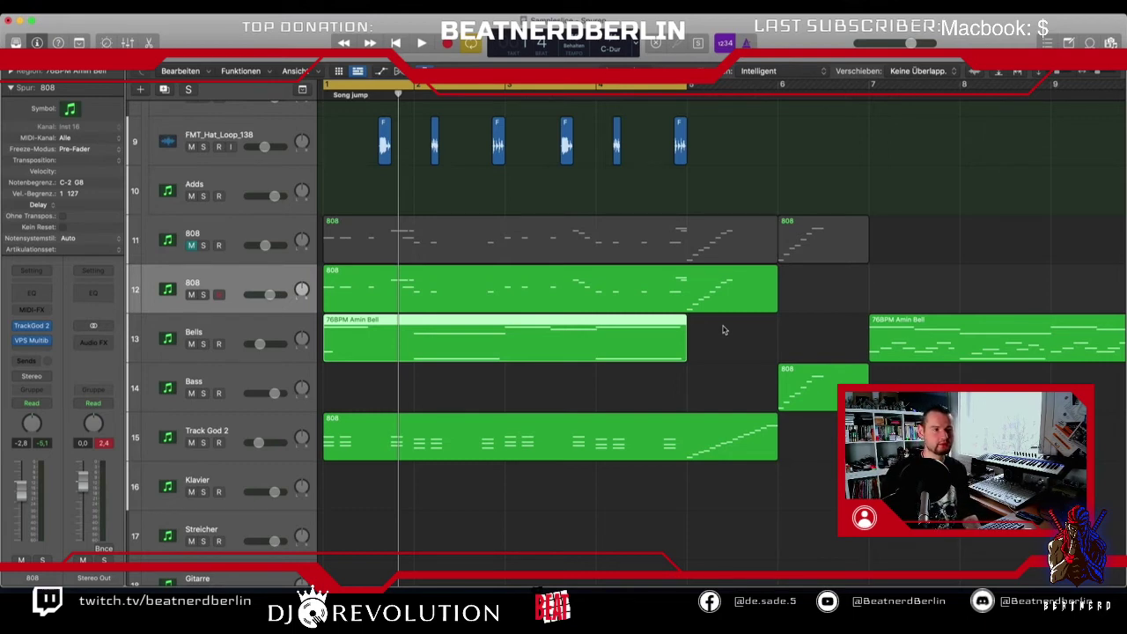
pyautogui.scroll(1, 723, 331)
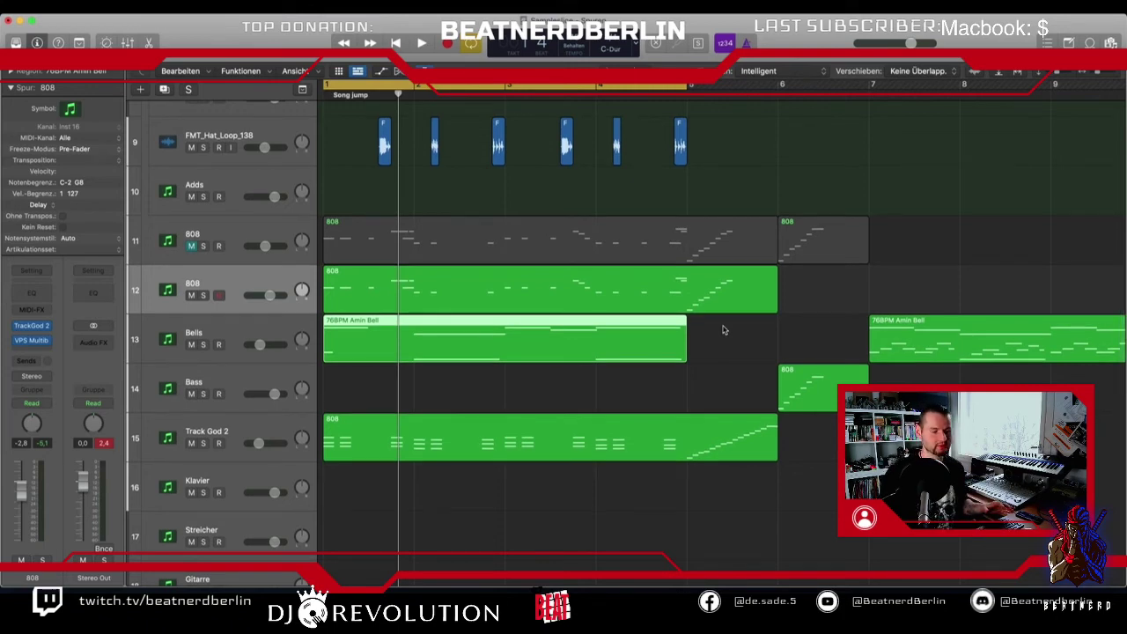
pyautogui.scroll(10, 724, 330)
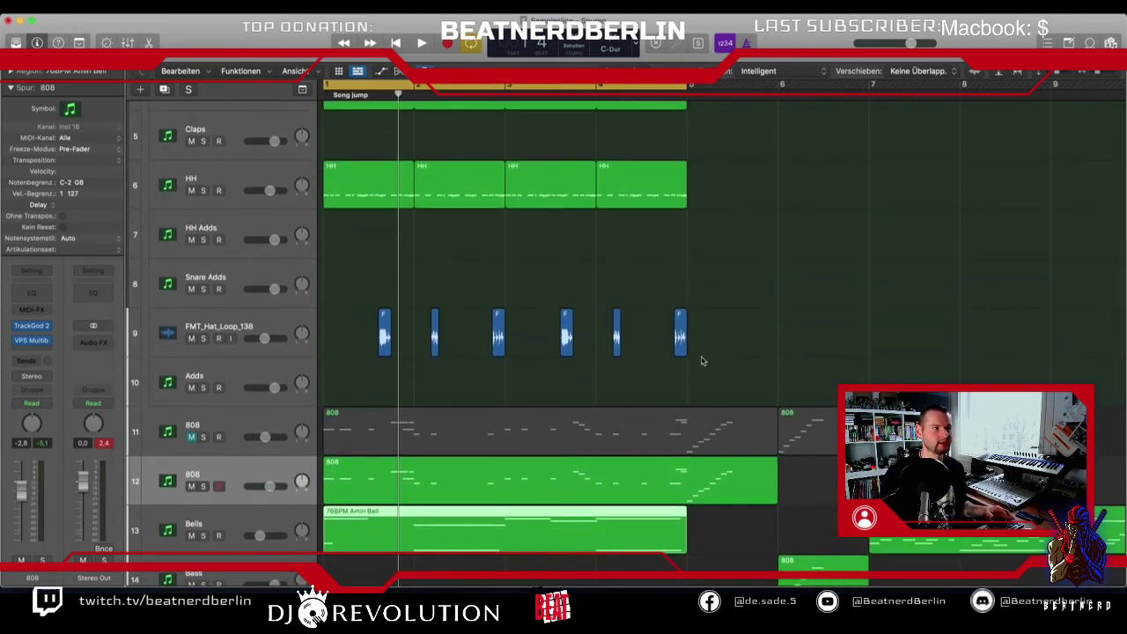
pyautogui.scroll(1, 702, 361)
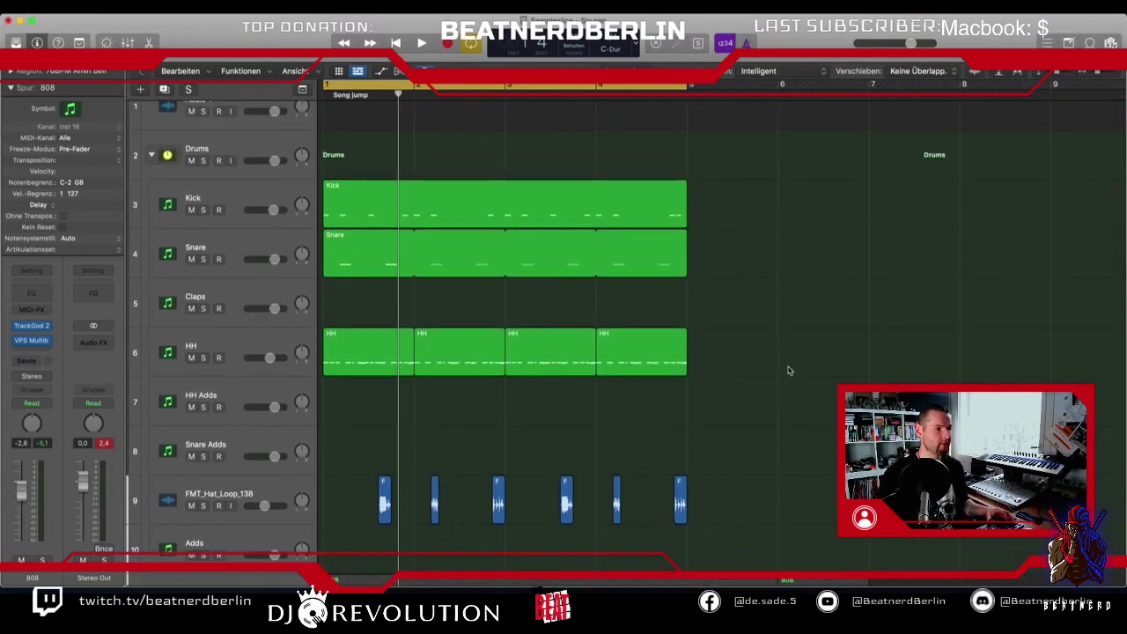
pyautogui.scroll(2, 665, 397)
pyautogui.scroll(-10, 665, 397)
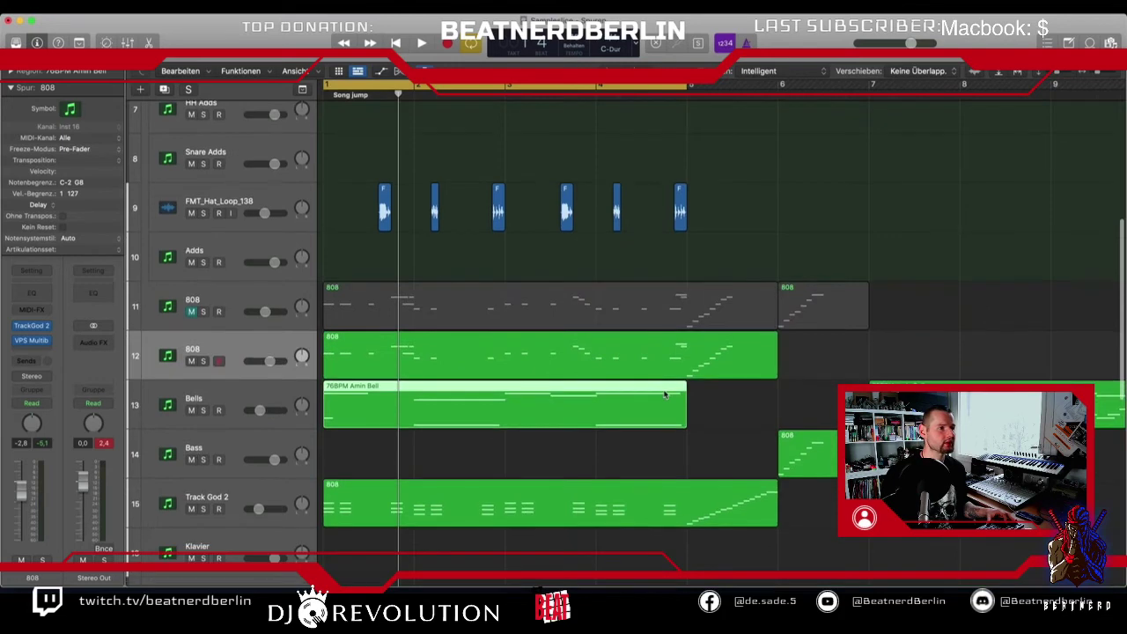
pyautogui.scroll(-4, 462, 445)
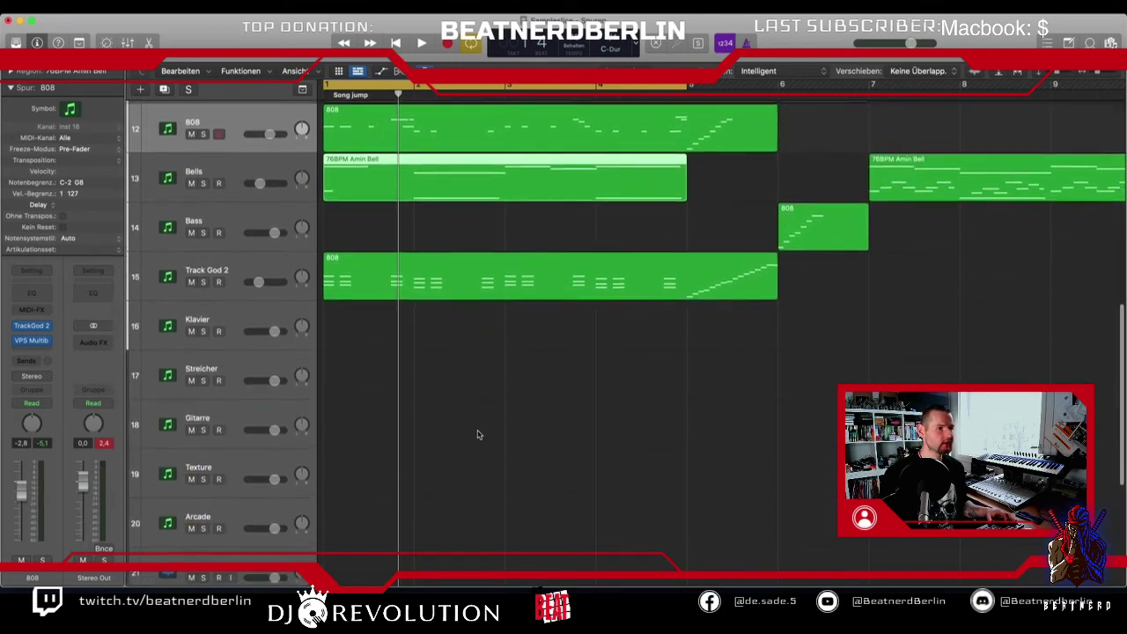
pyautogui.scroll(14, 478, 427)
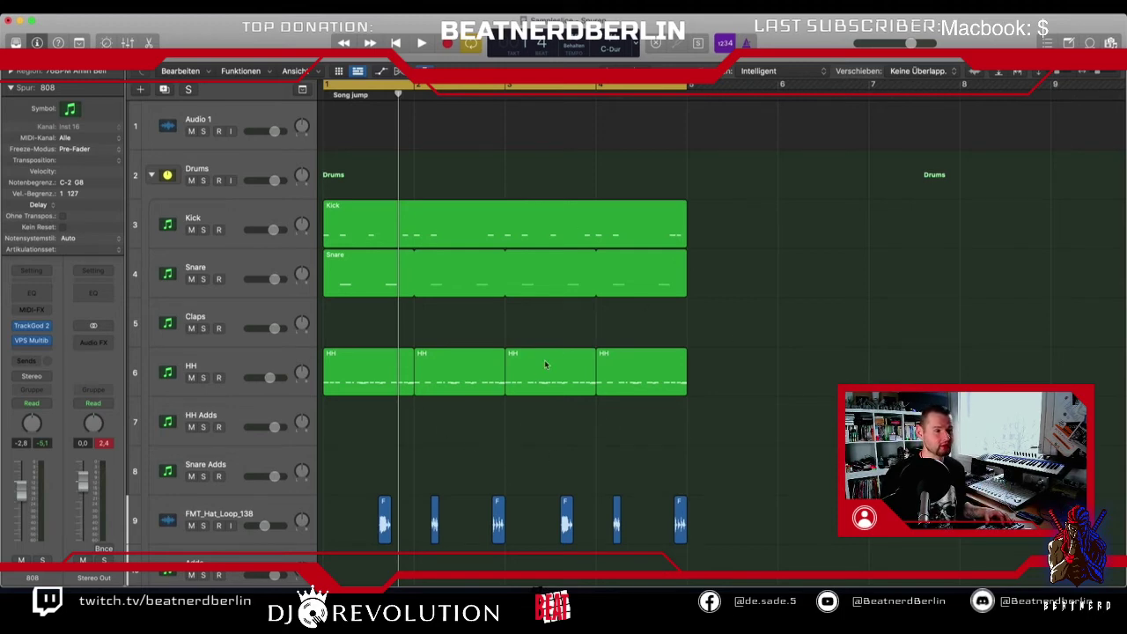
# Step: Select the Arcade track and open its Arcade instrument
pyautogui.scroll(-5, 545, 364)
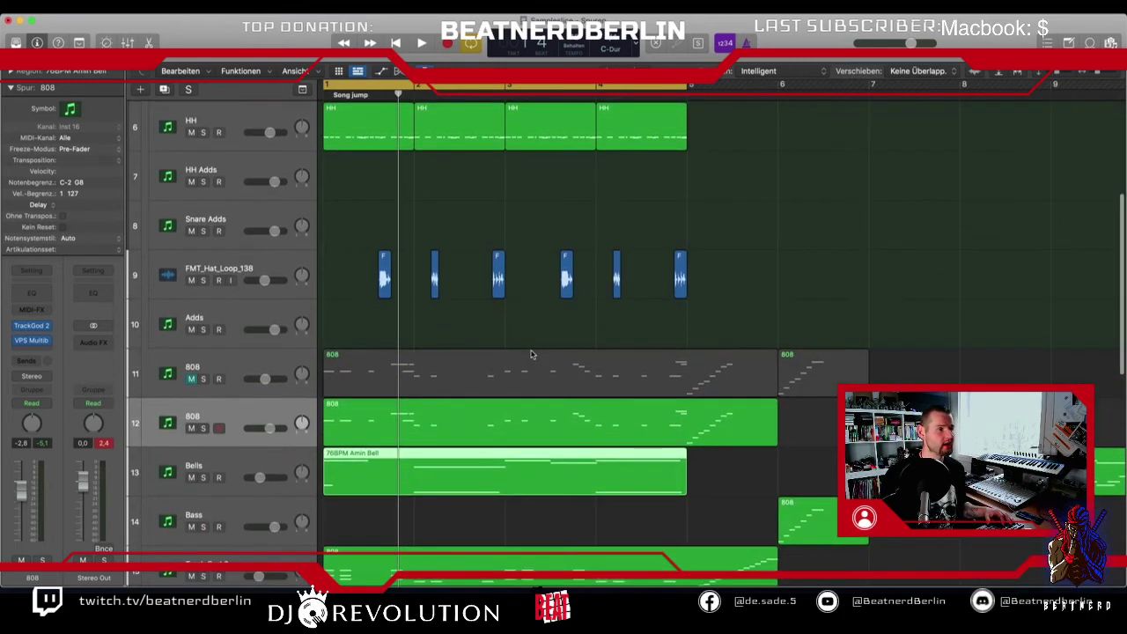
pyautogui.scroll(-1, 484, 420)
pyautogui.scroll(-6, 498, 427)
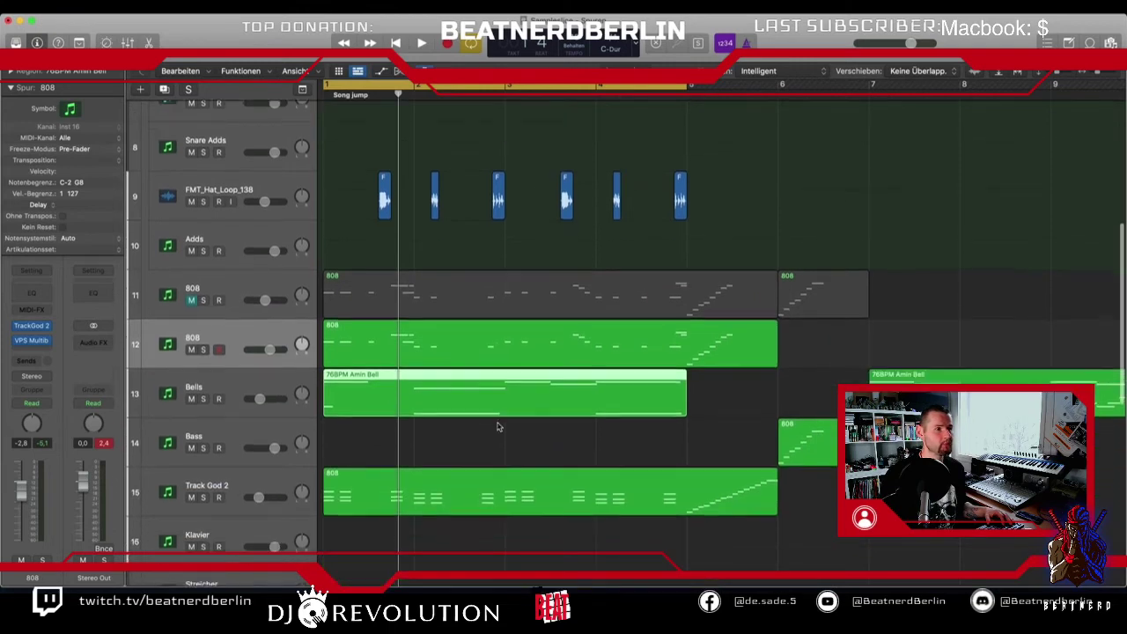
pyautogui.click(183, 460)
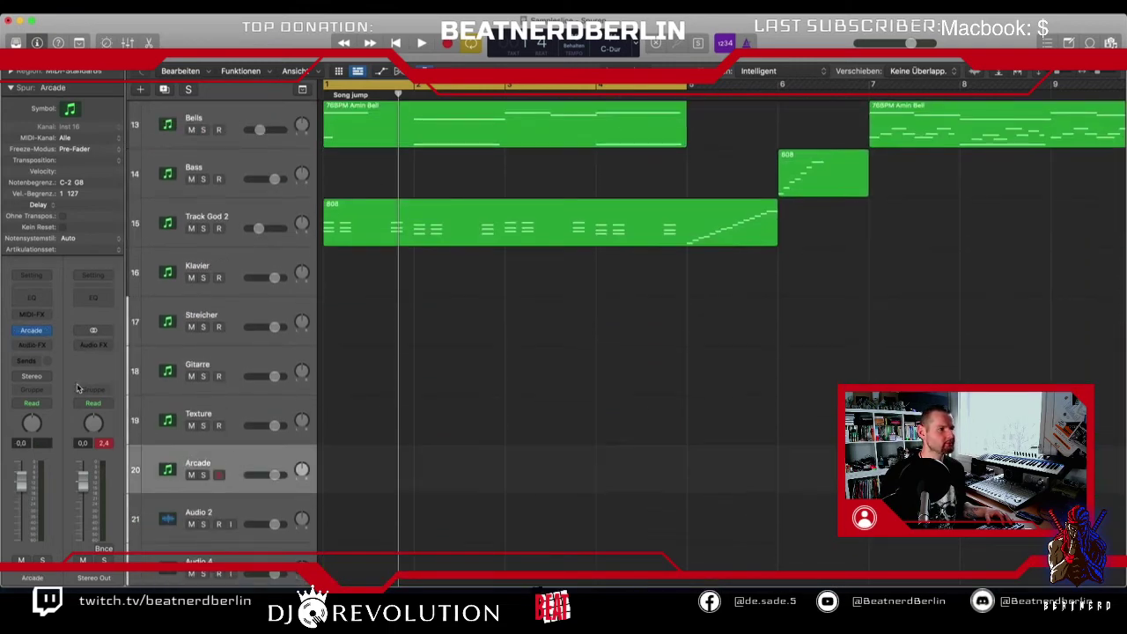
pyautogui.click(33, 332)
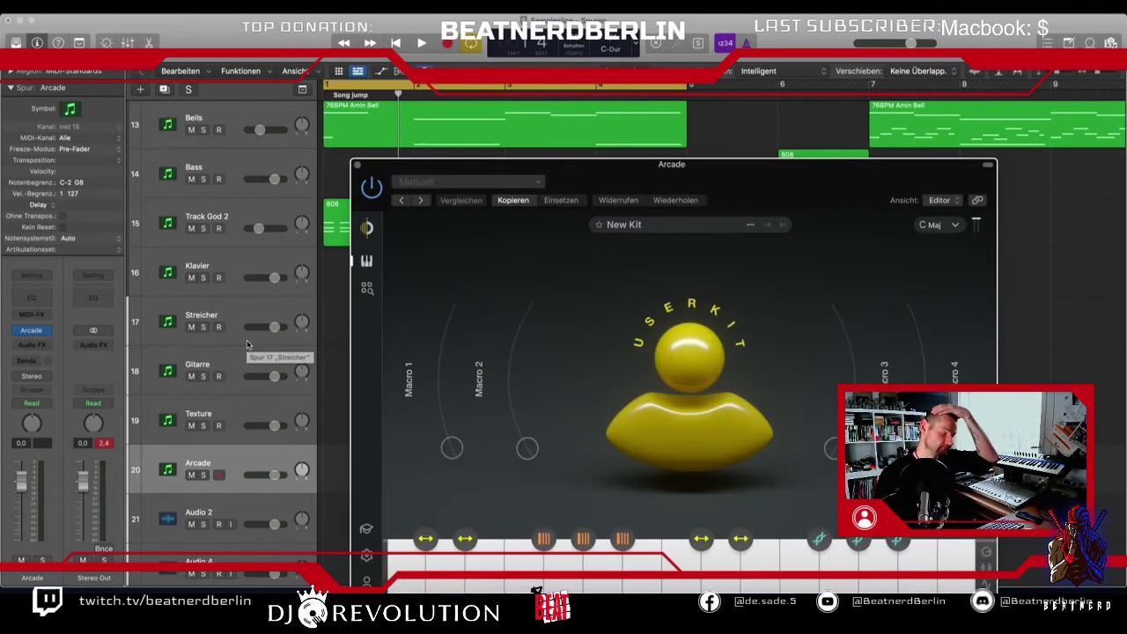
# Step: Reposition the Arcade window and set the session key to A# minor
pyautogui.moveTo(667, 179); pyautogui.dragTo(607, 110)
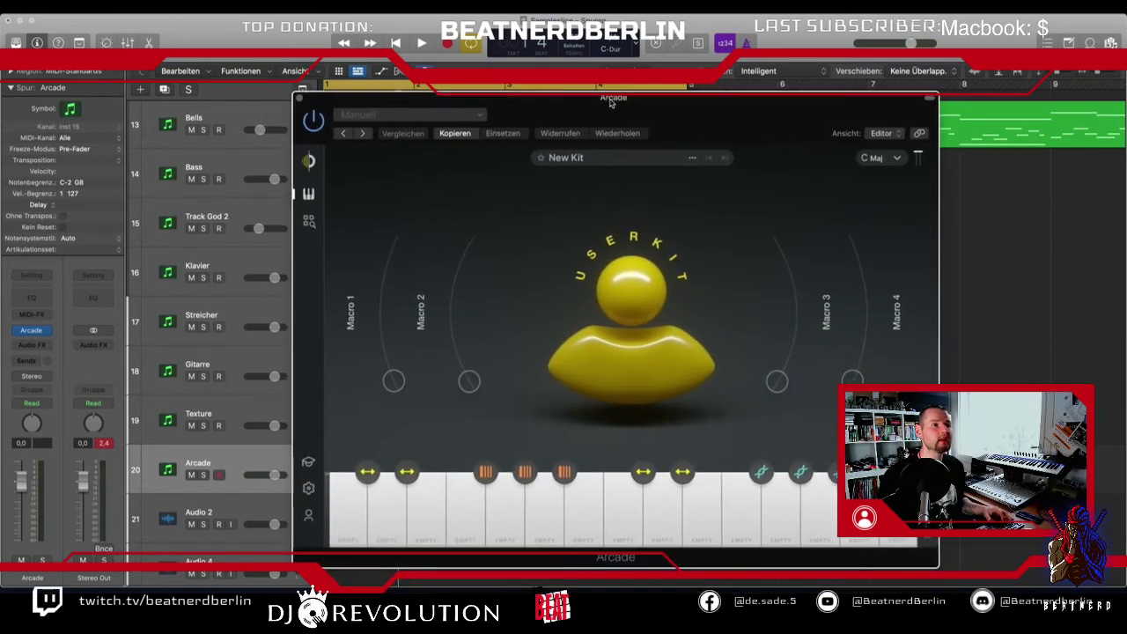
pyautogui.click(865, 156)
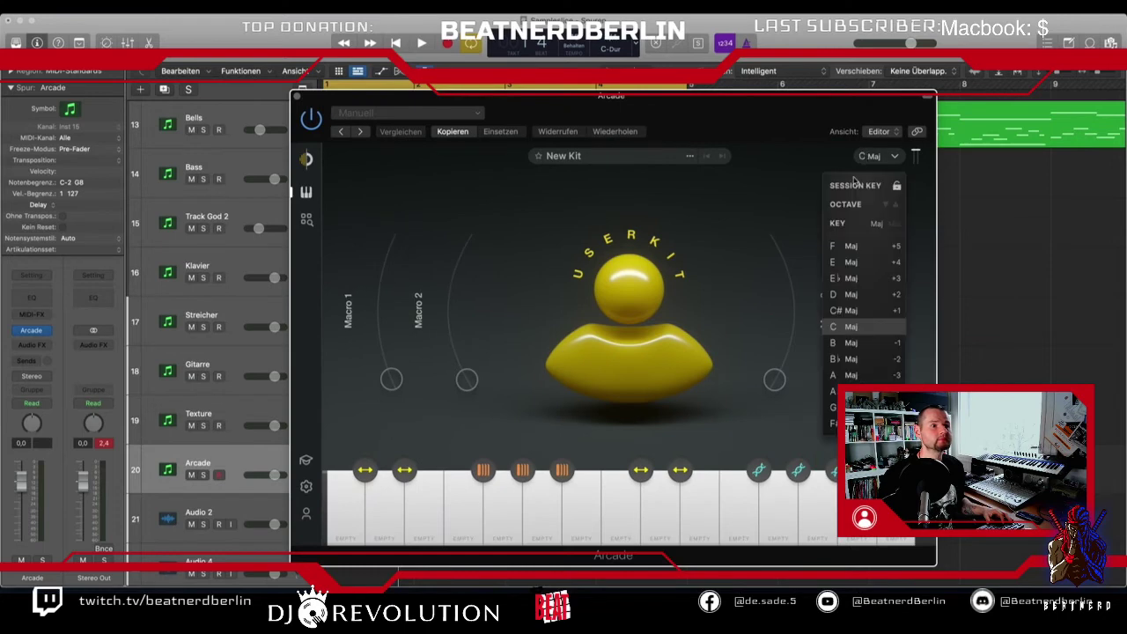
pyautogui.click(892, 224)
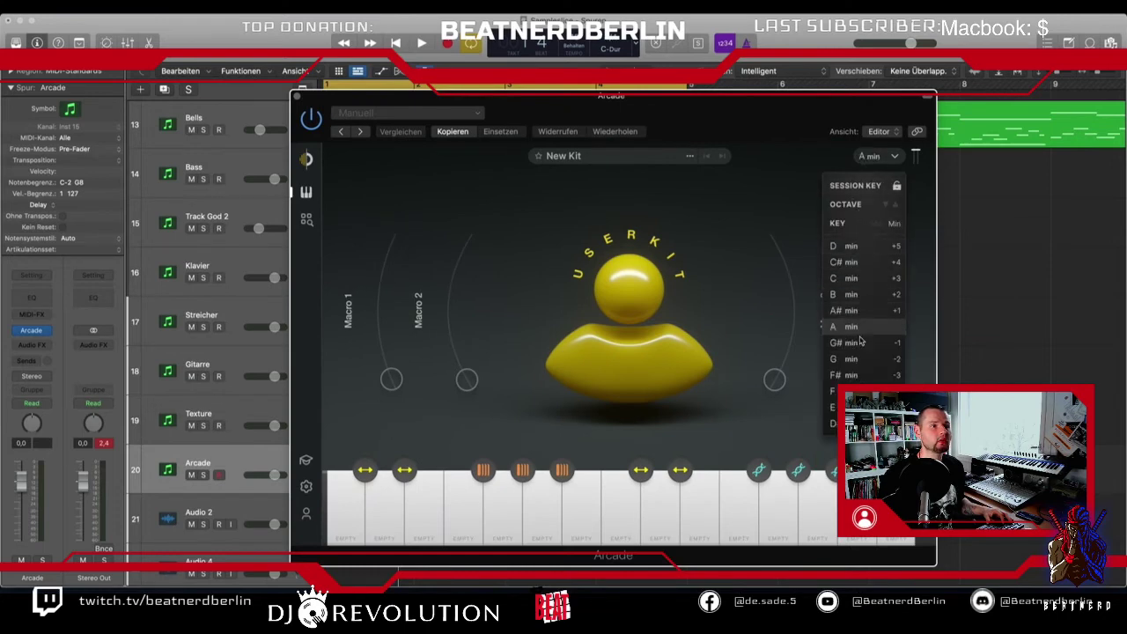
pyautogui.click(847, 310)
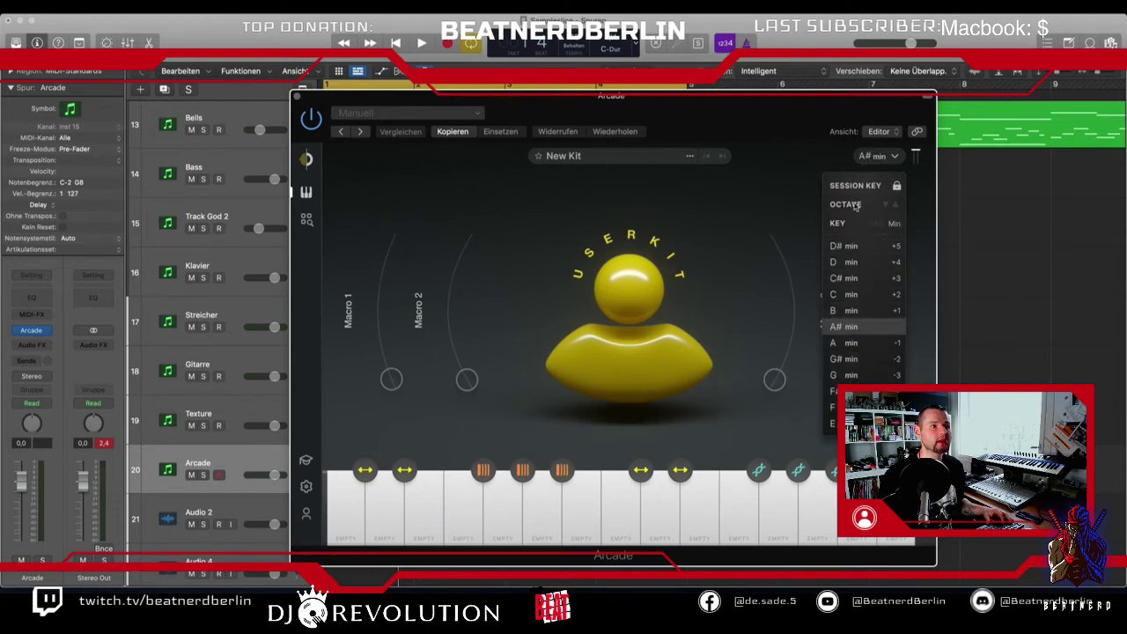
pyautogui.click(779, 187)
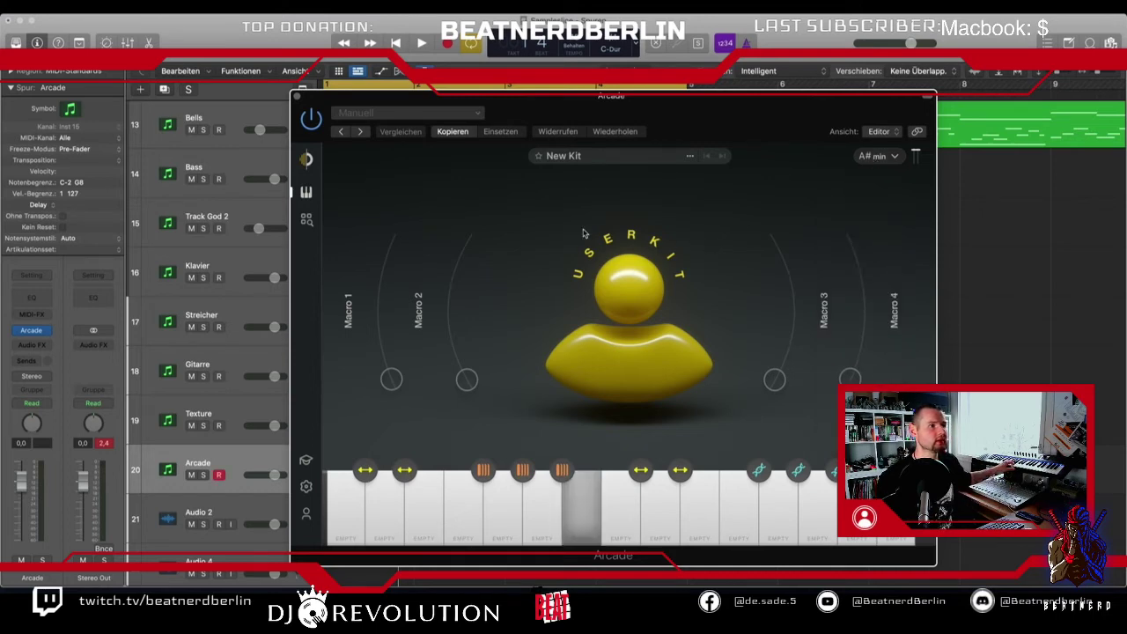
# Step: Browse Arcade's feed of kits and lines and load the Shadowdance kit from the Distant Voices line
pyautogui.click(307, 219)
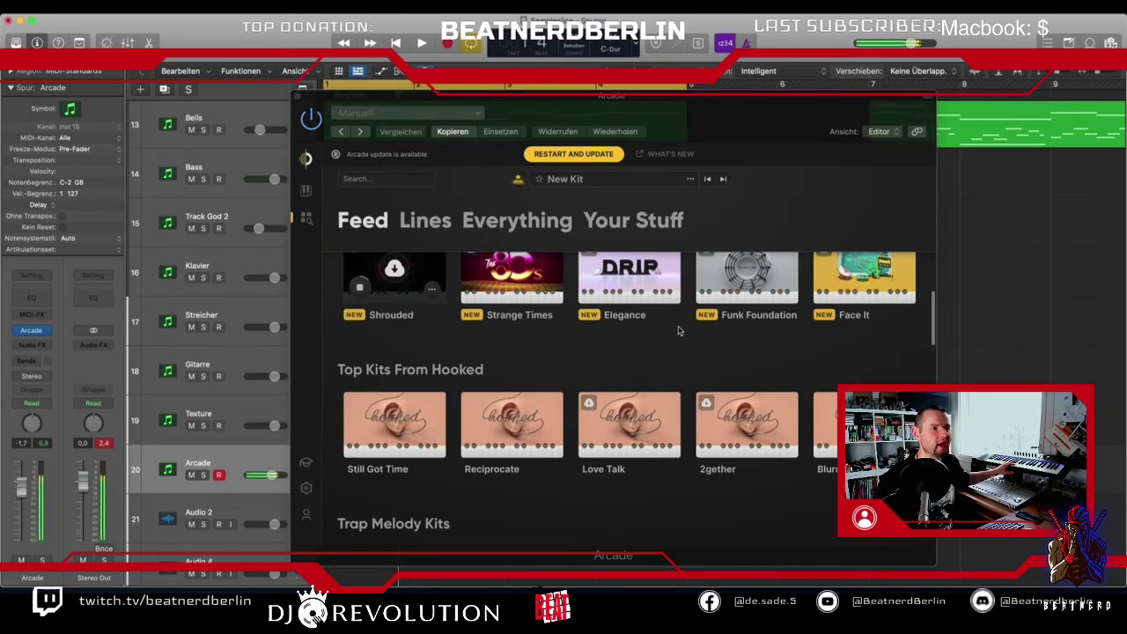
pyautogui.scroll(-3, 706, 367)
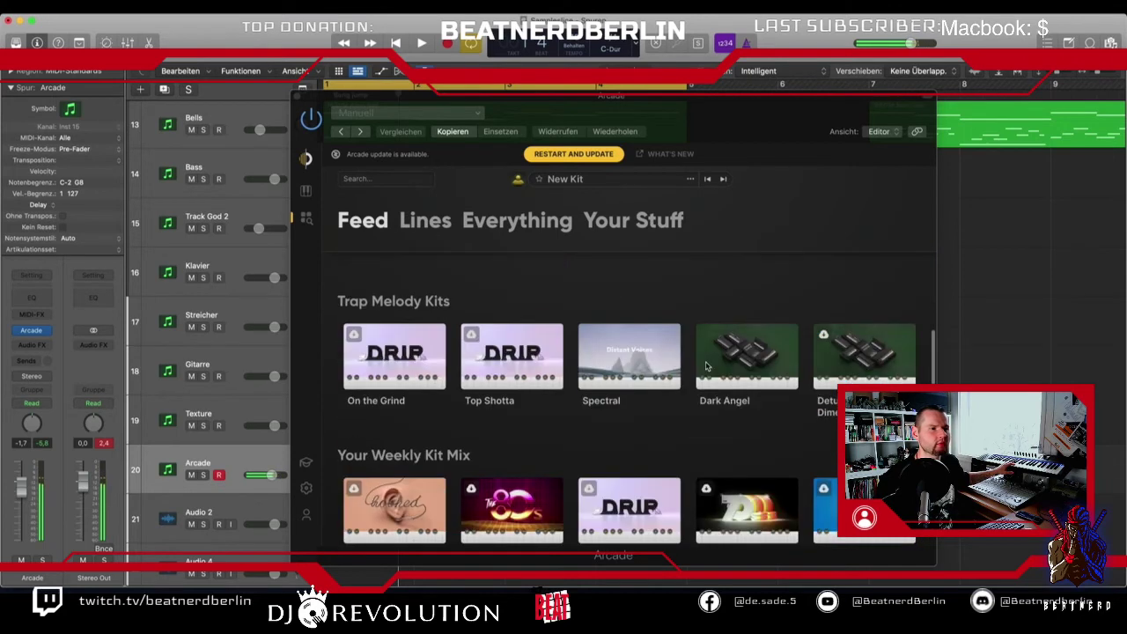
pyautogui.scroll(-5, 705, 366)
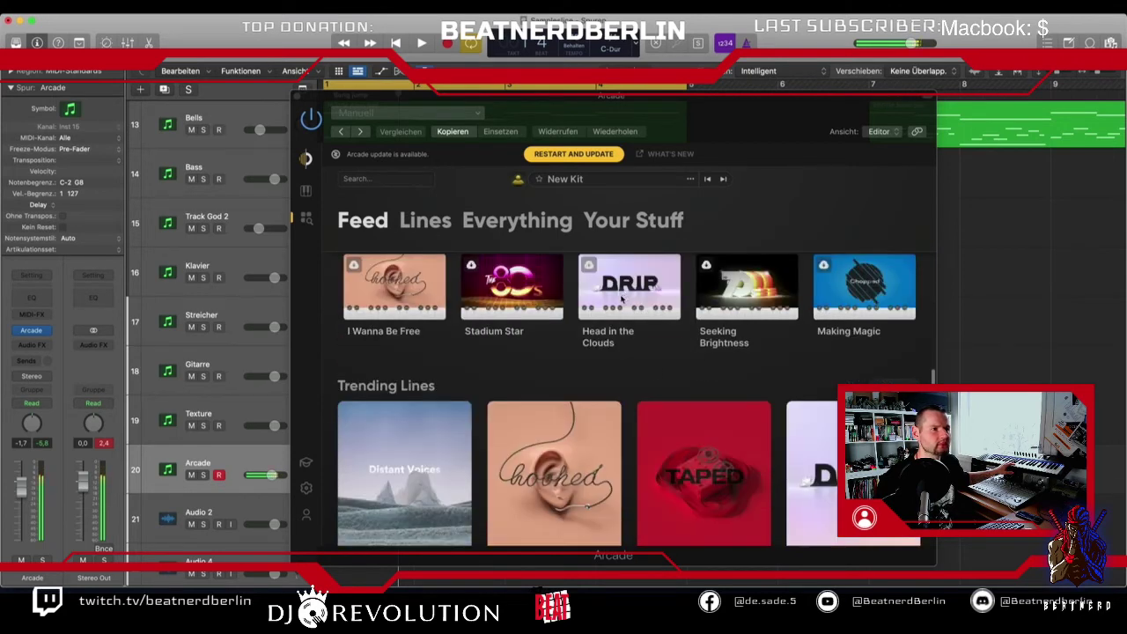
pyautogui.moveTo(597, 307)
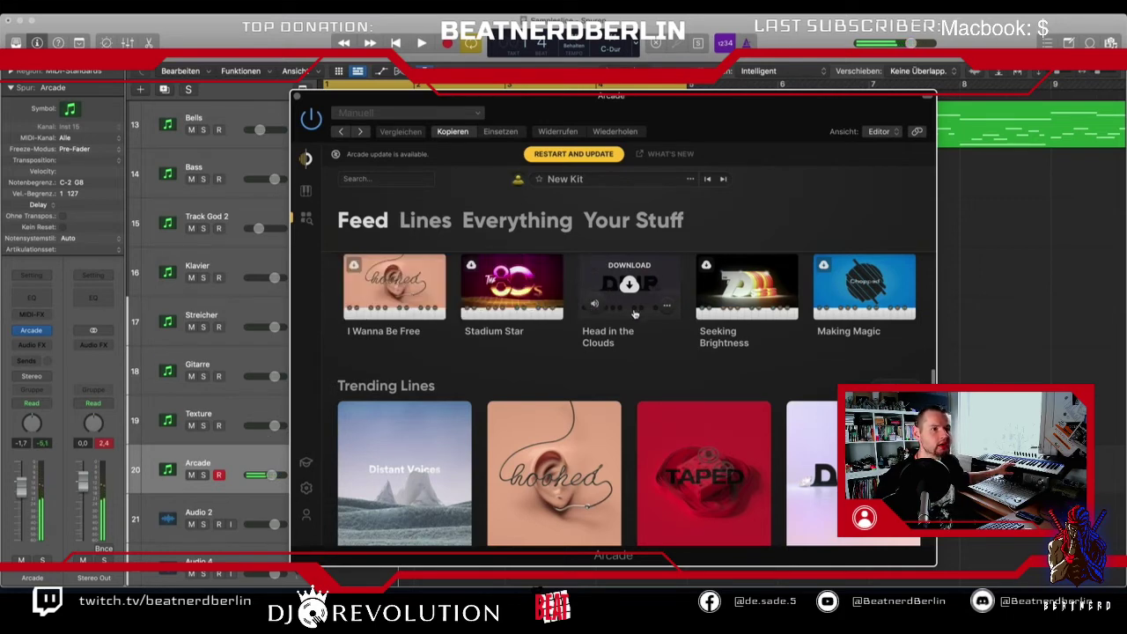
pyautogui.moveTo(843, 313)
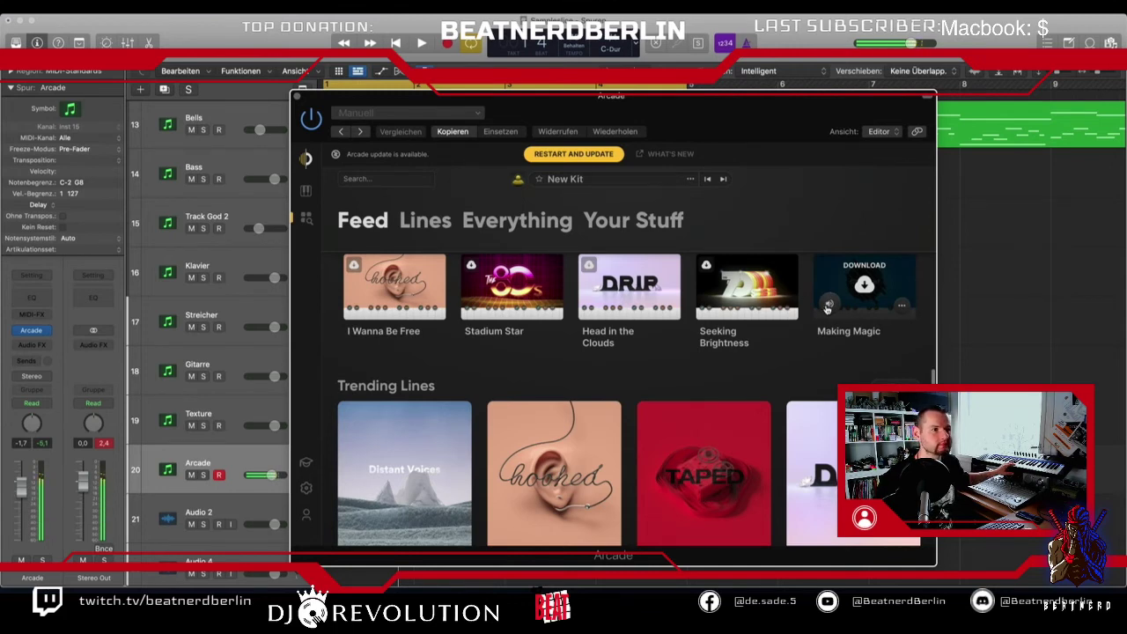
pyautogui.scroll(-3, 704, 326)
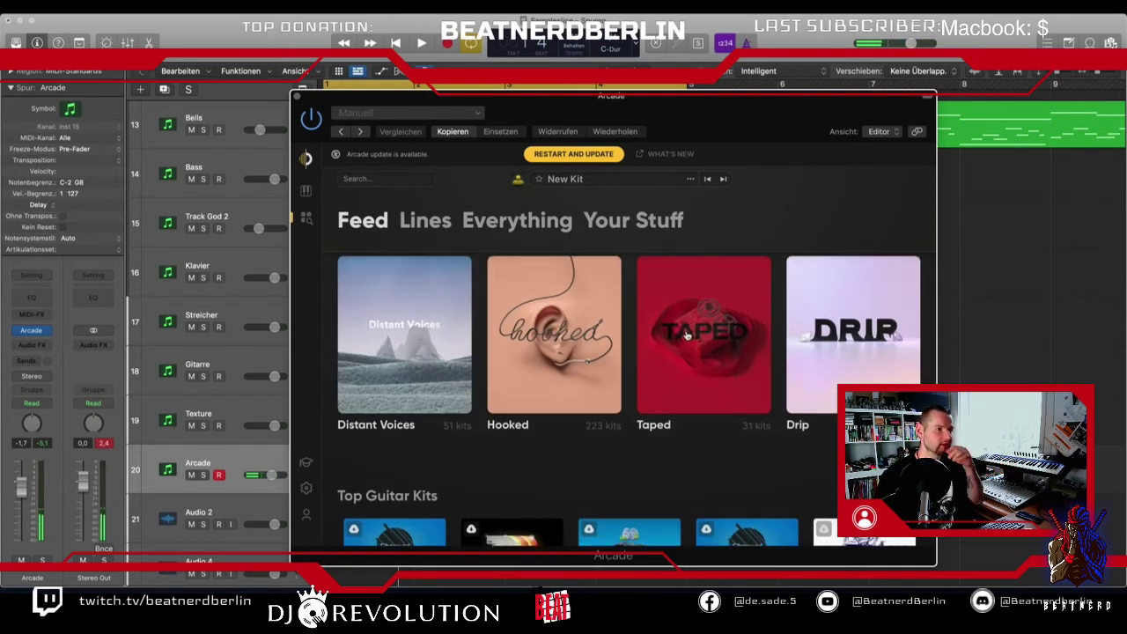
pyautogui.scroll(-2, 407, 311)
pyautogui.click(407, 312)
pyautogui.moveTo(476, 425)
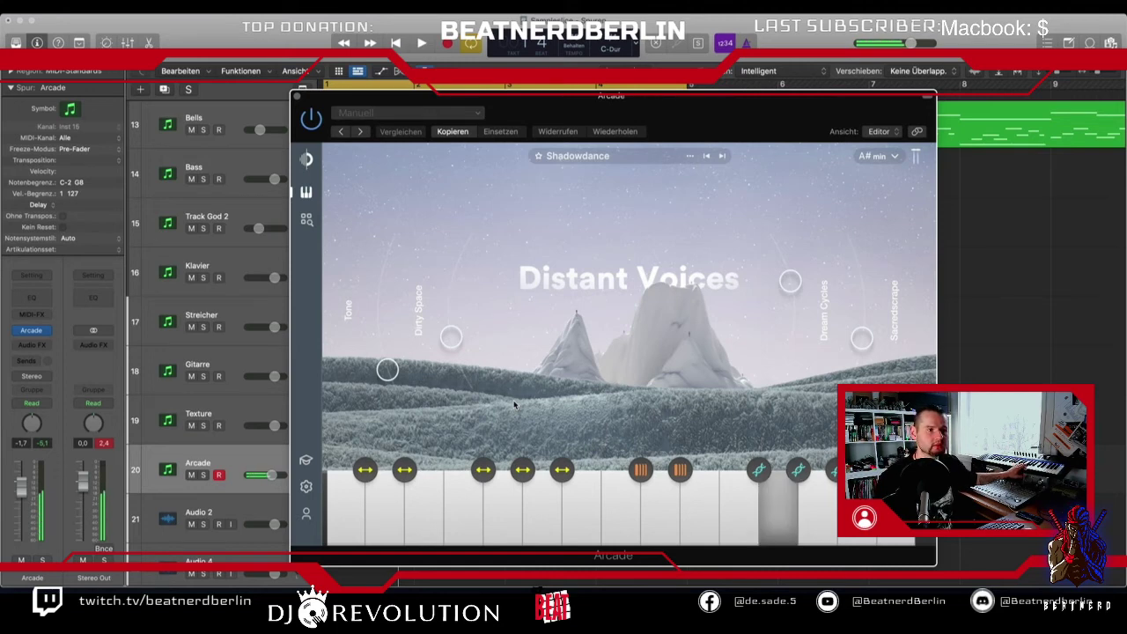
# Step: Close the Arcade window and record one held note on the Arcade track starting at bar 1
pyautogui.click(296, 96)
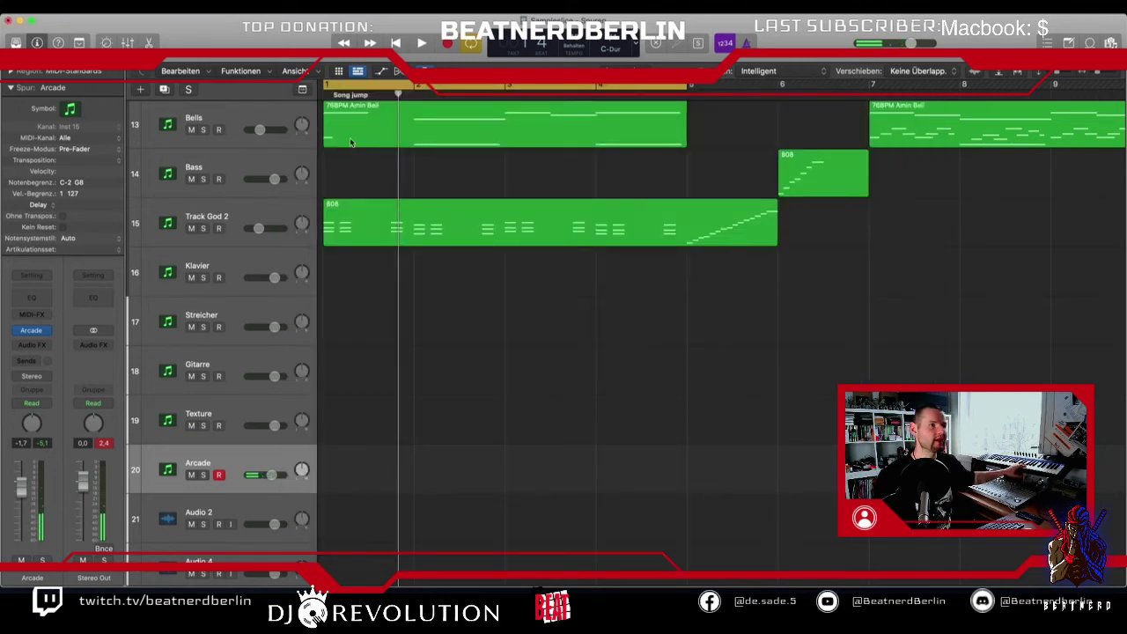
pyautogui.click(450, 44)
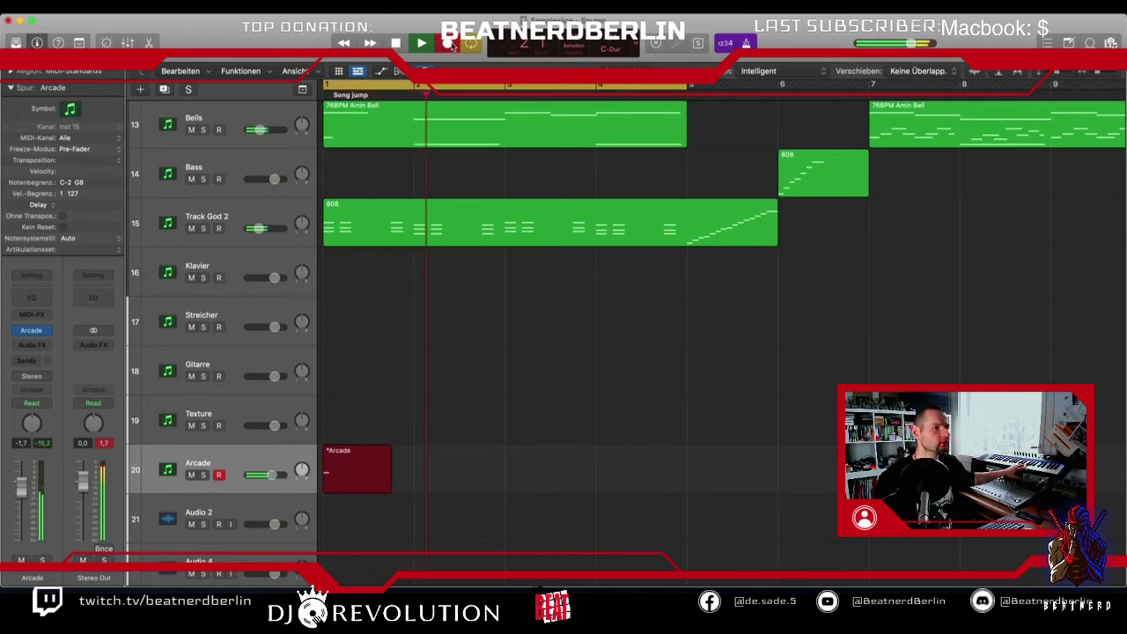
pyautogui.press('space')
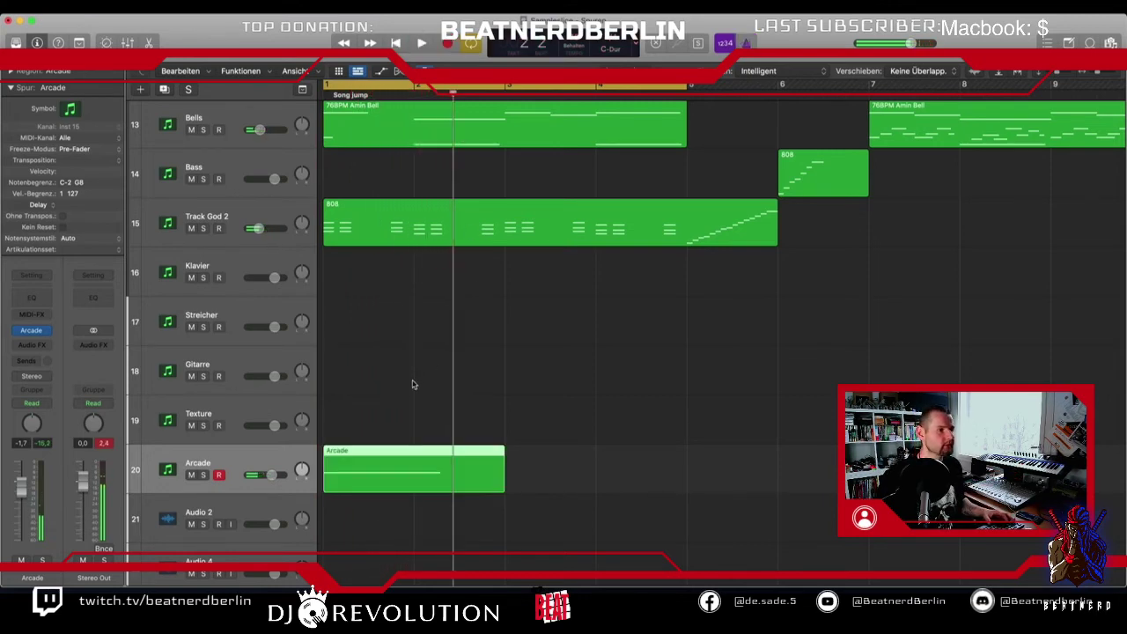
# Step: Set the recorded Arcade note's velocity to 127 and extend the region and its note to four bars
pyautogui.doubleClick(398, 458)
pyautogui.click(392, 426)
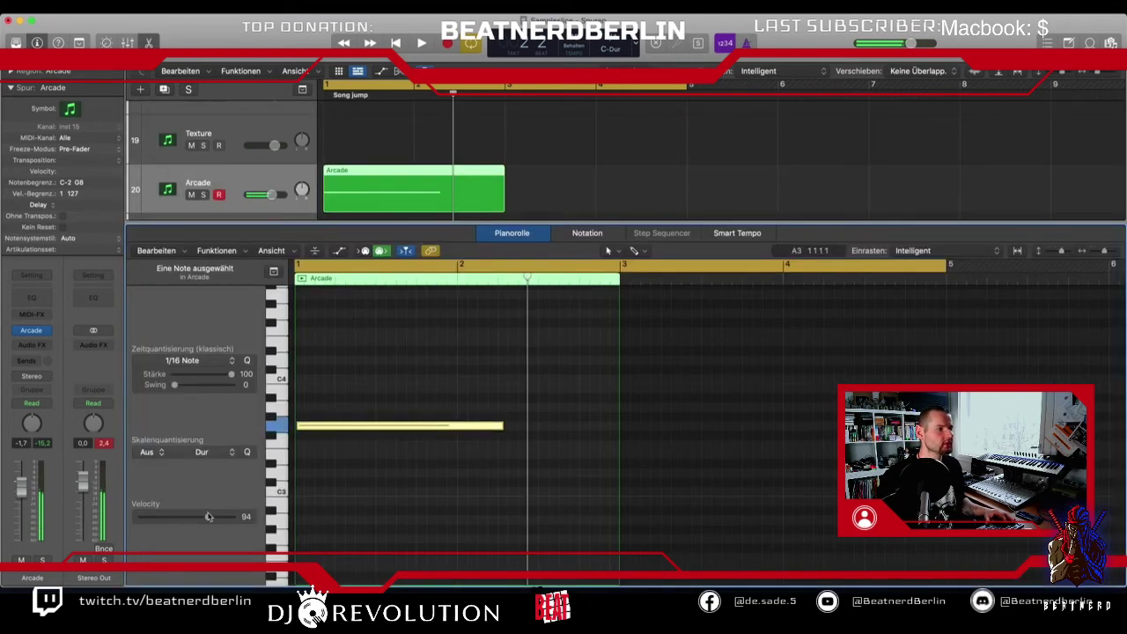
pyautogui.moveTo(209, 517); pyautogui.dragTo(323, 520)
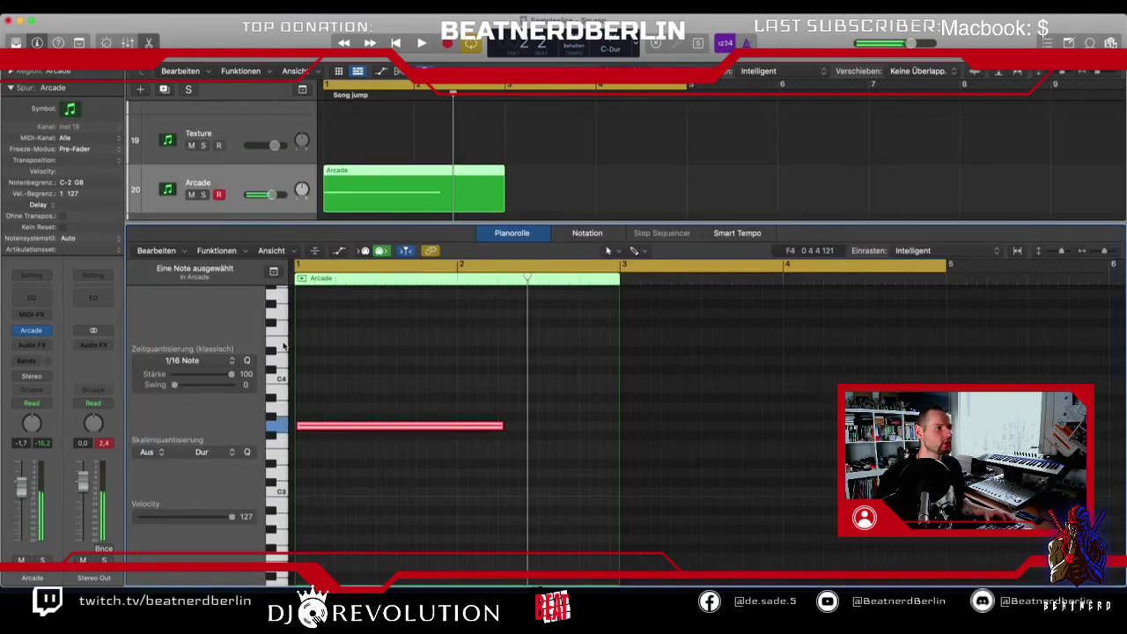
pyautogui.moveTo(500, 421); pyautogui.dragTo(588, 425)
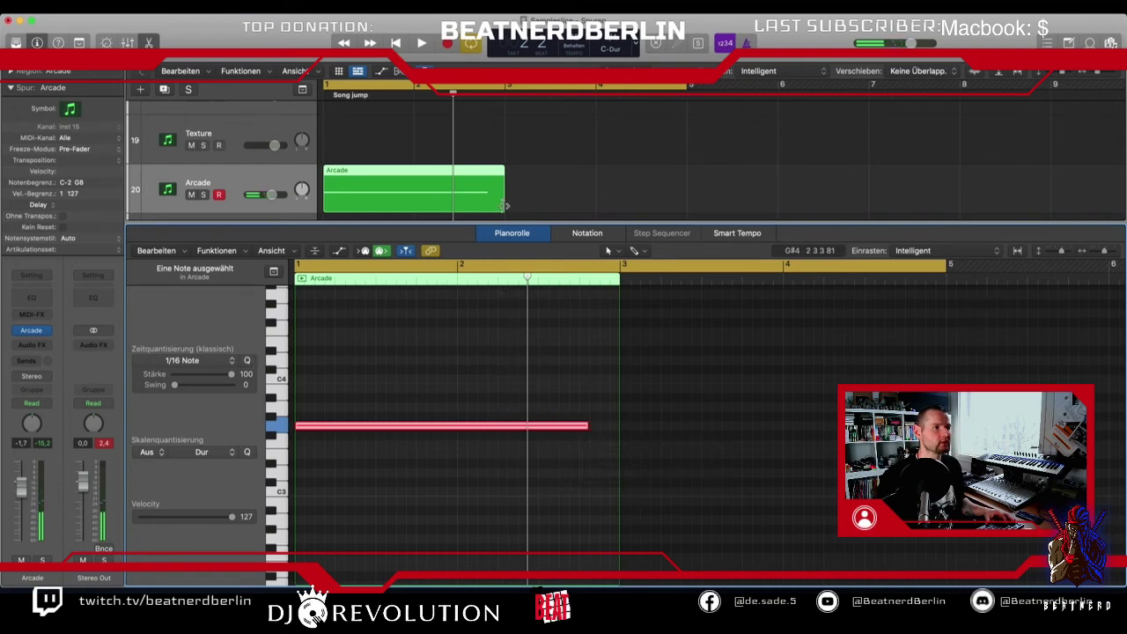
pyautogui.moveTo(505, 207); pyautogui.dragTo(687, 206)
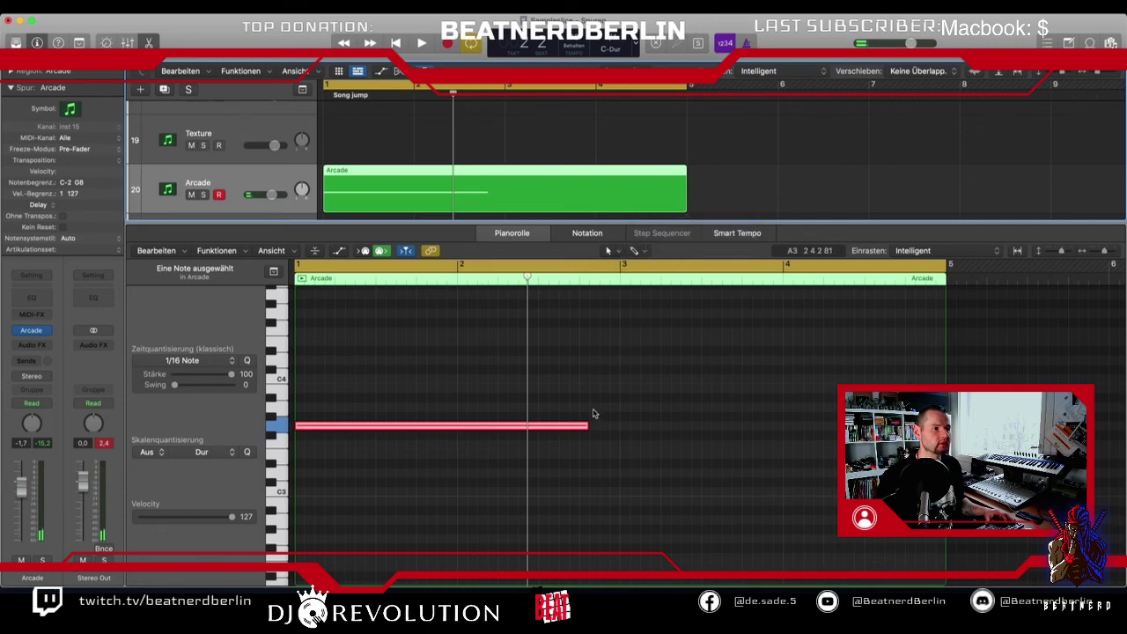
pyautogui.moveTo(588, 428); pyautogui.dragTo(833, 428)
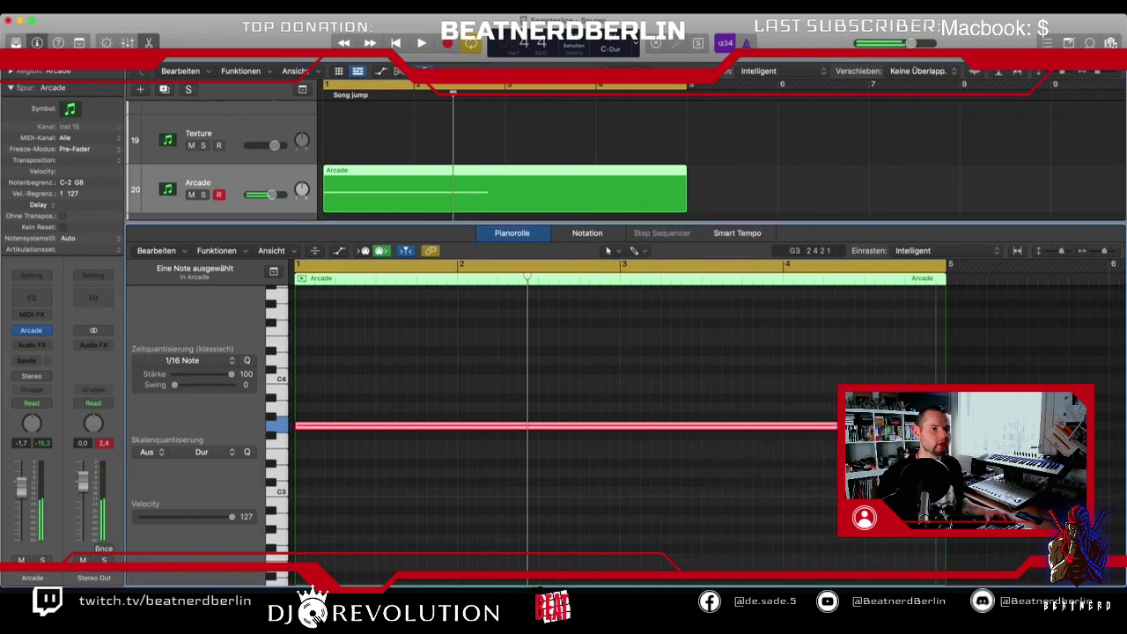
# Step: Audition the four-bar Arcade note with the beat at F3, then lower it to E3 and play it again
pyautogui.moveTo(344, 431); pyautogui.dragTo(344, 450)
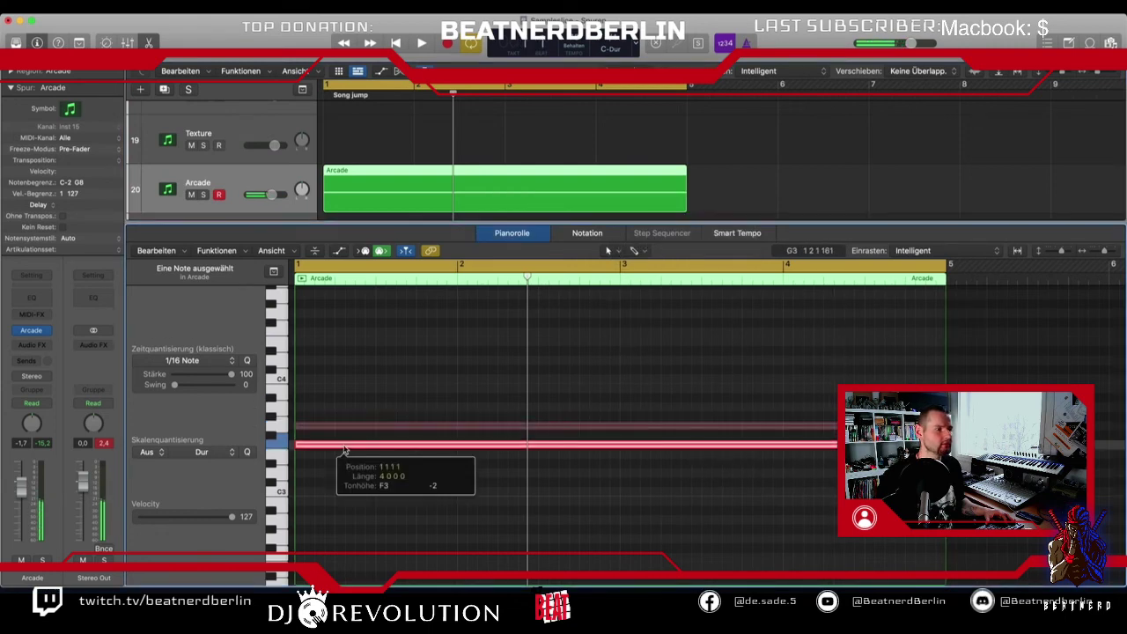
pyautogui.press('space')
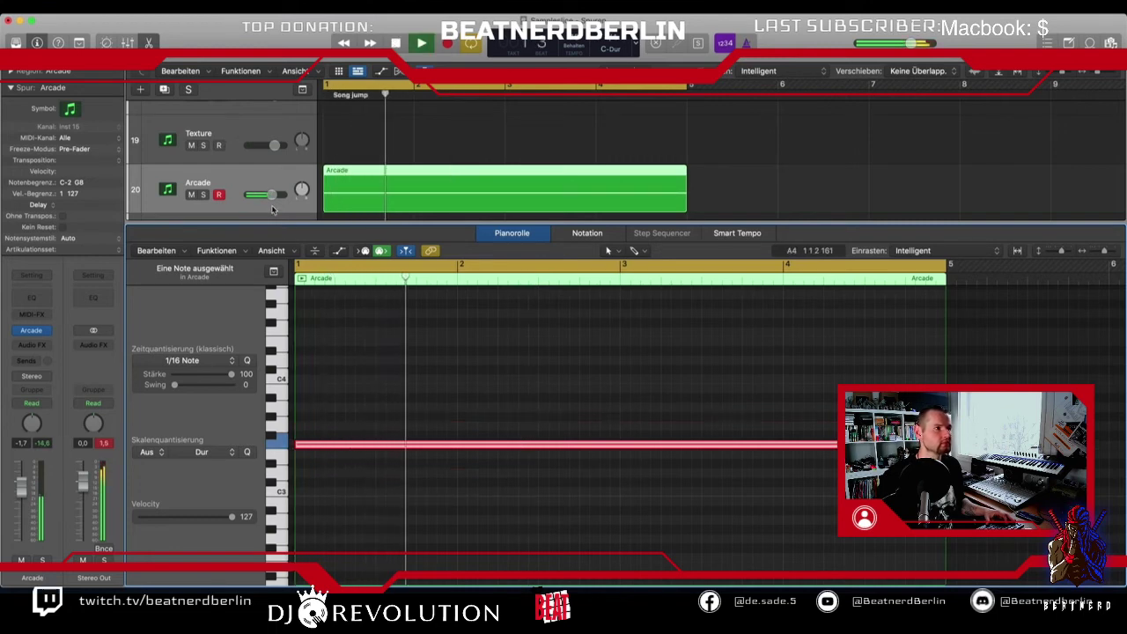
pyautogui.press('Tab')
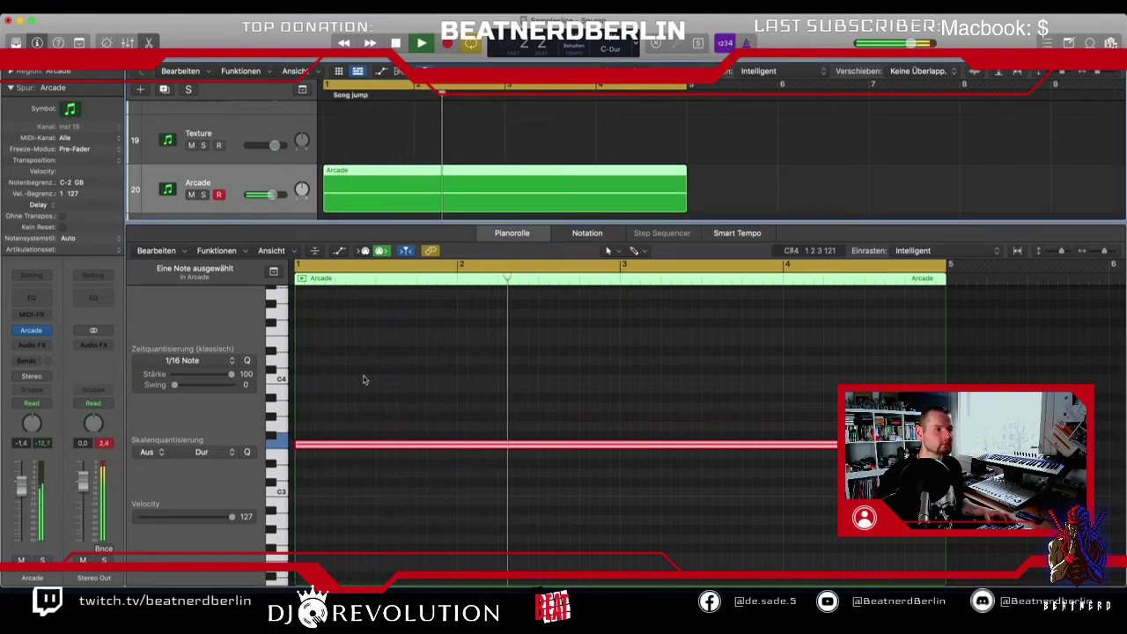
pyautogui.press('space')
pyautogui.moveTo(369, 448); pyautogui.dragTo(371, 455)
pyautogui.press('space')
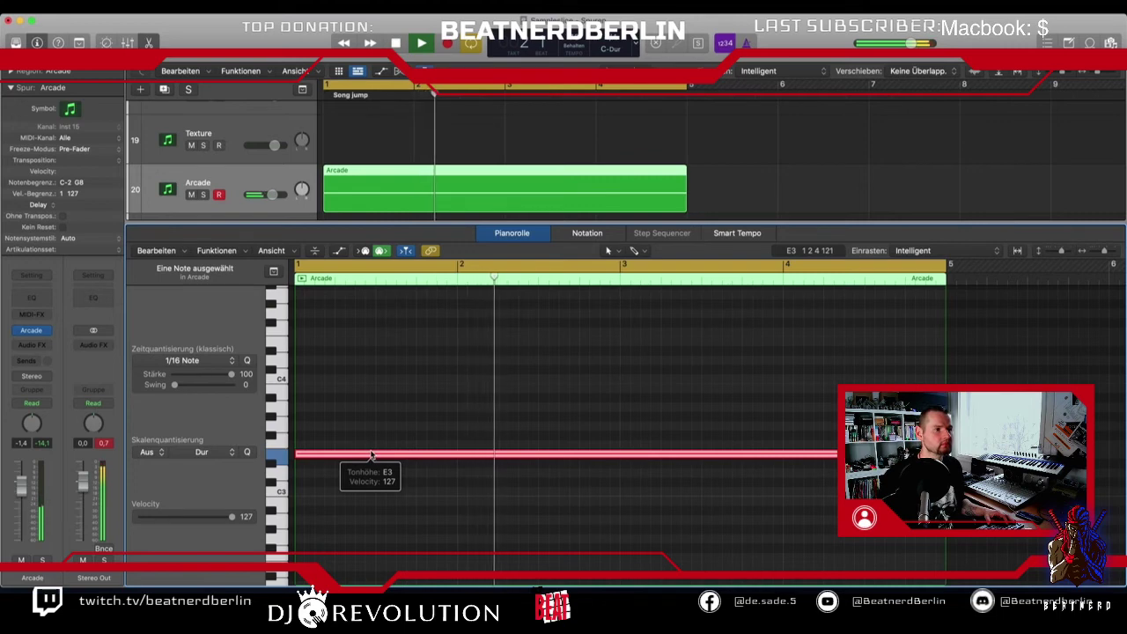
pyautogui.press('space')
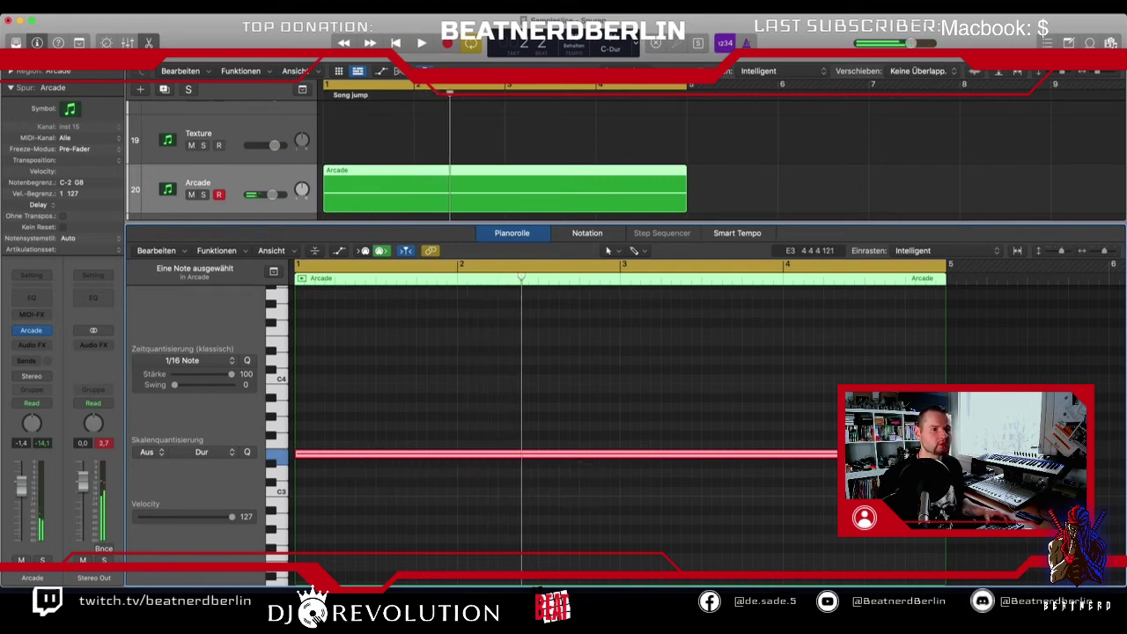
# Step: Shorten the E3 note to one bar and duplicate it so that four one-bar notes fill the Arcade region
pyautogui.moveTo(832, 455); pyautogui.dragTo(448, 467)
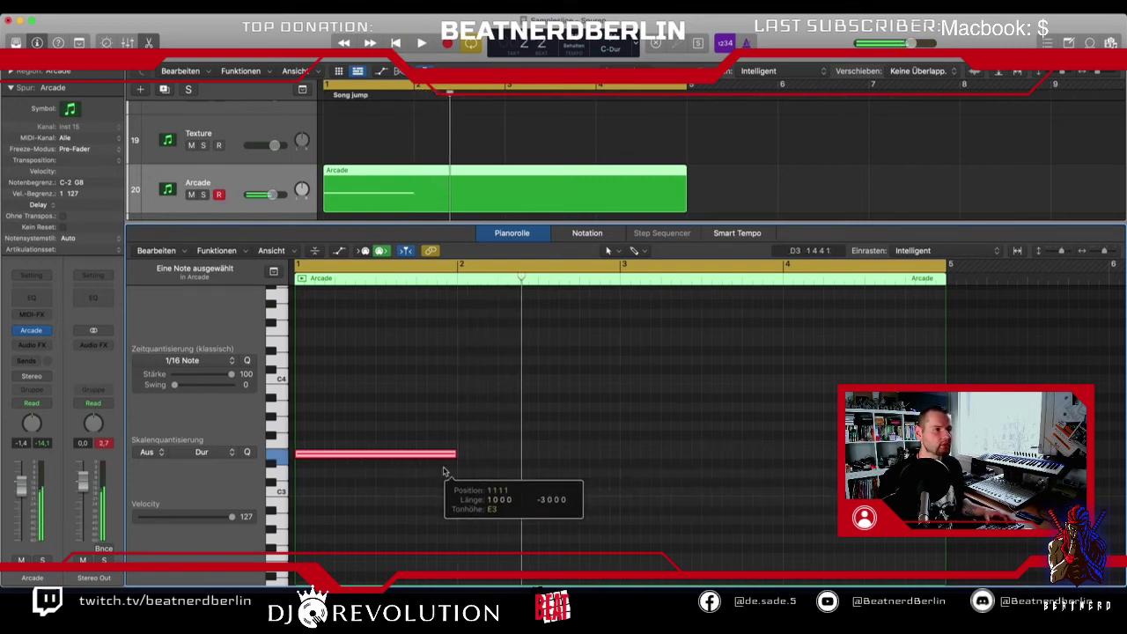
pyautogui.moveTo(360, 459); pyautogui.dragTo(523, 463)
pyautogui.keyDown('shift'); pyautogui.click(398, 458); pyautogui.keyUp('shift')
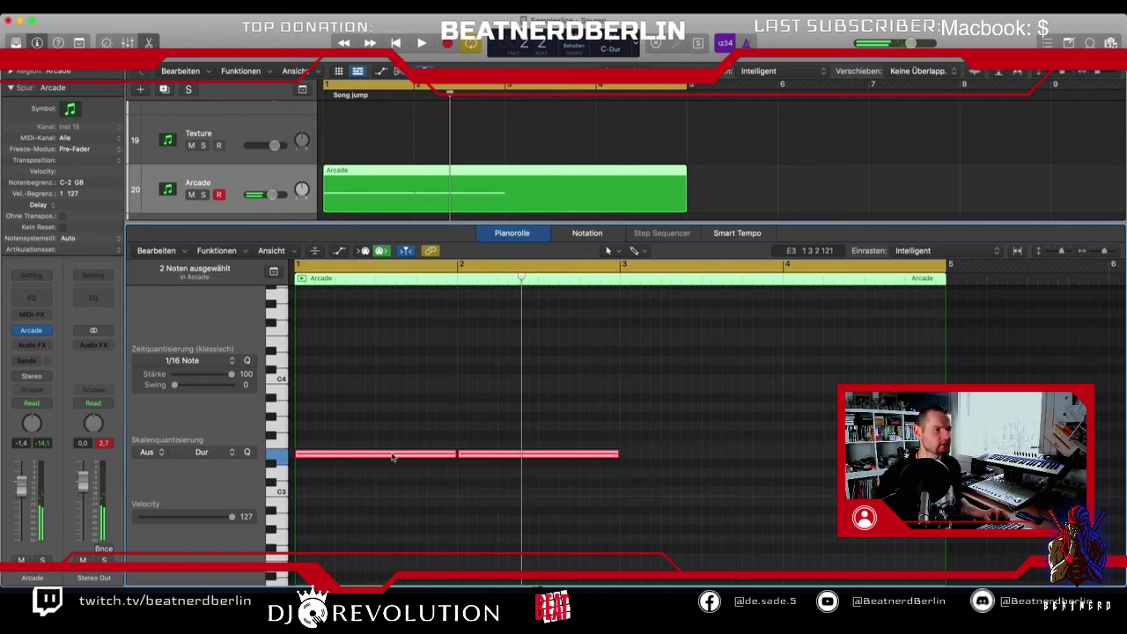
pyautogui.moveTo(398, 458); pyautogui.dragTo(714, 458)
# Step: Lower the Arcade track's volume to -3.2 dB during playback, close the Piano Roll and stop the beat
pyautogui.press('Return')
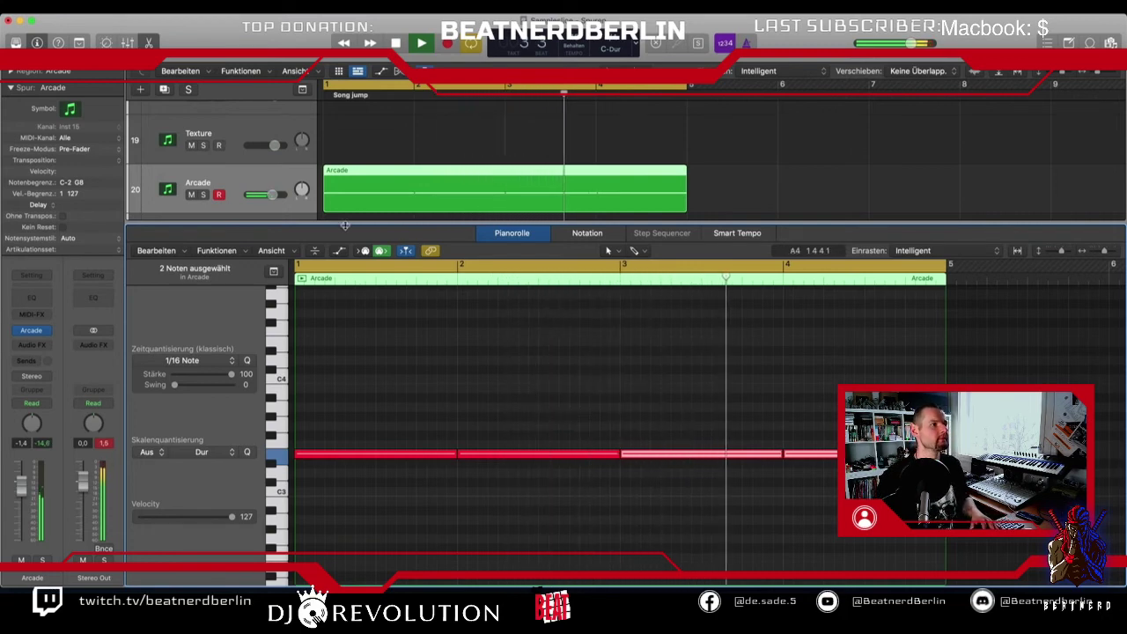
pyautogui.moveTo(274, 194); pyautogui.dragTo(291, 202)
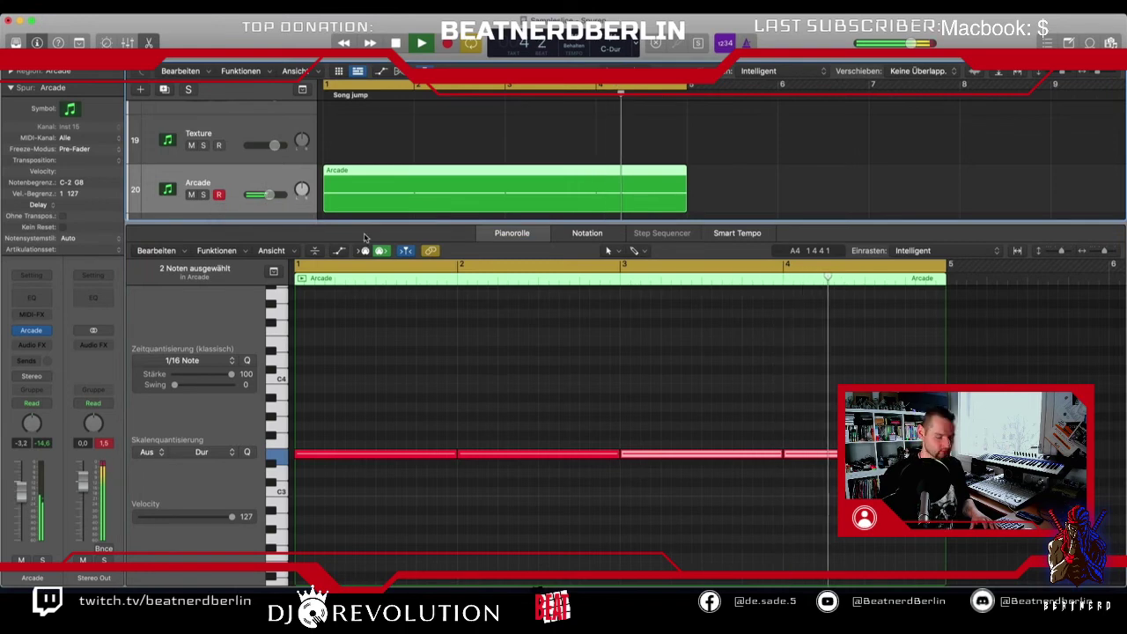
pyautogui.click(480, 239)
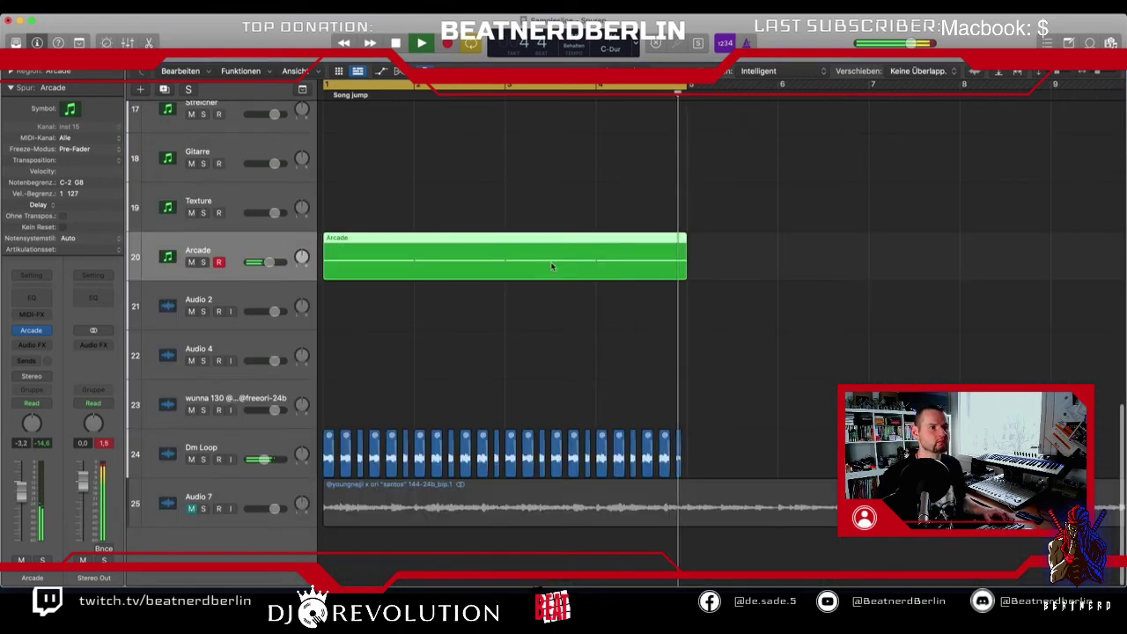
pyautogui.scroll(4, 553, 267)
pyautogui.scroll(3, 553, 267)
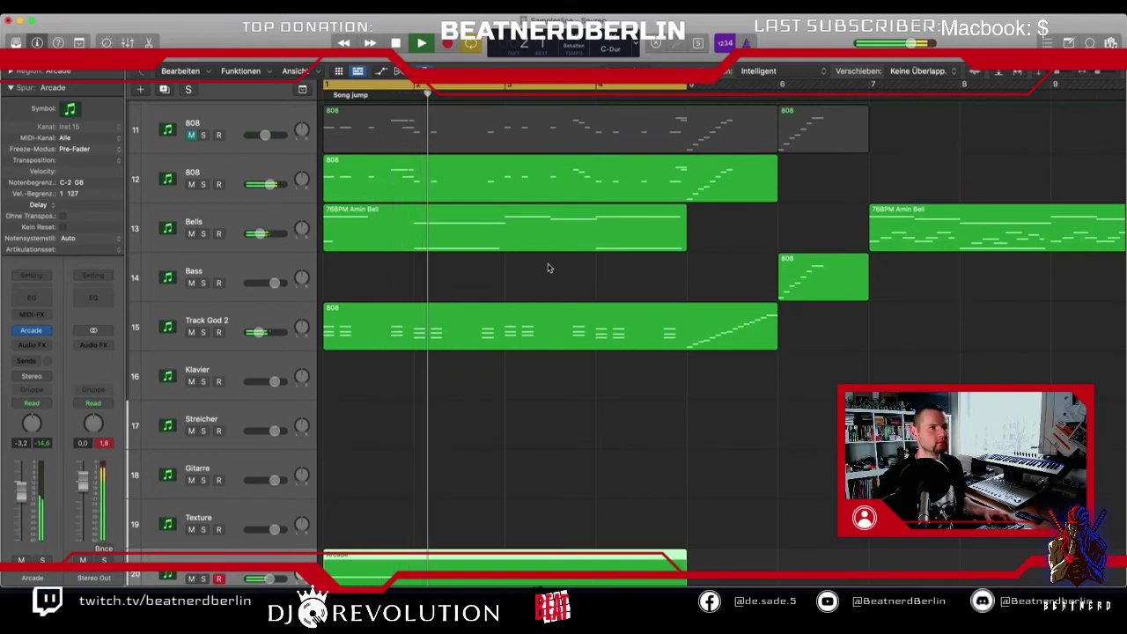
pyautogui.press('space')
pyautogui.scroll(1, 547, 268)
pyautogui.scroll(-3, 547, 268)
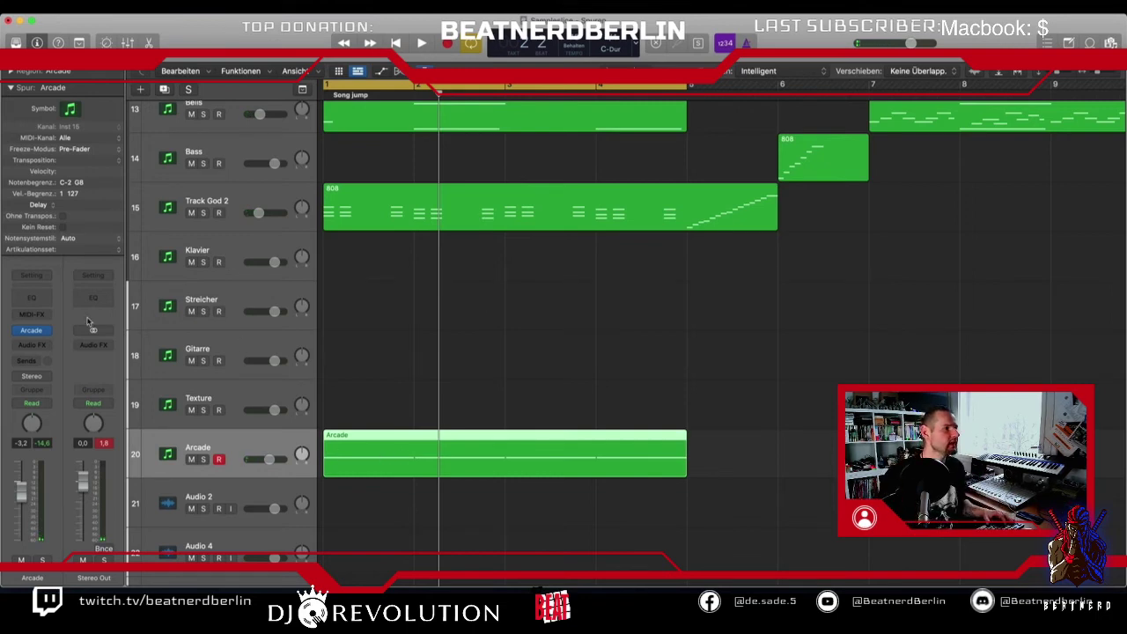
# Step: Add a Channel EQ to the Arcade track with a low cut and a mid boost of about +1.9 dB near 950 Hz
pyautogui.click(42, 299)
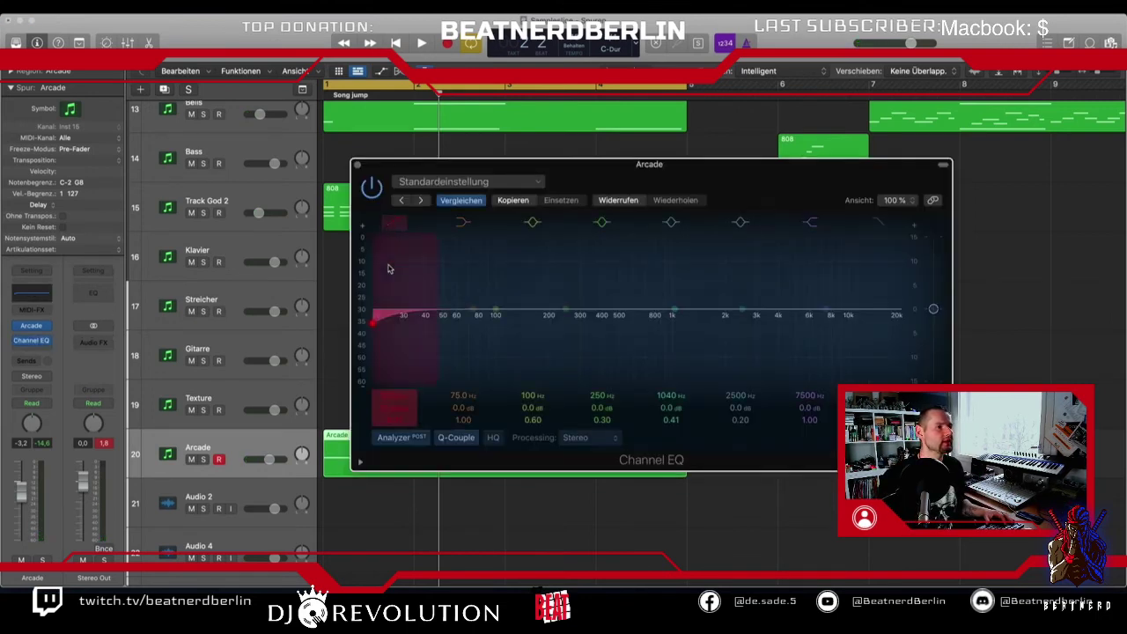
pyautogui.moveTo(391, 259); pyautogui.dragTo(610, 264)
pyautogui.click(393, 221)
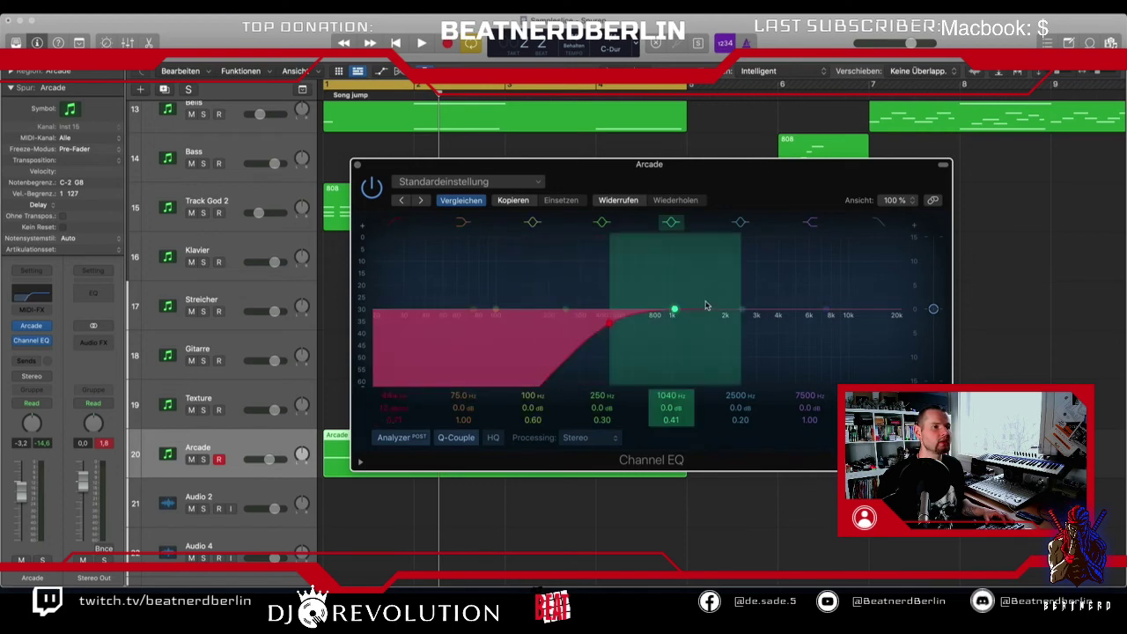
pyautogui.press('space')
pyautogui.moveTo(743, 309); pyautogui.dragTo(670, 304)
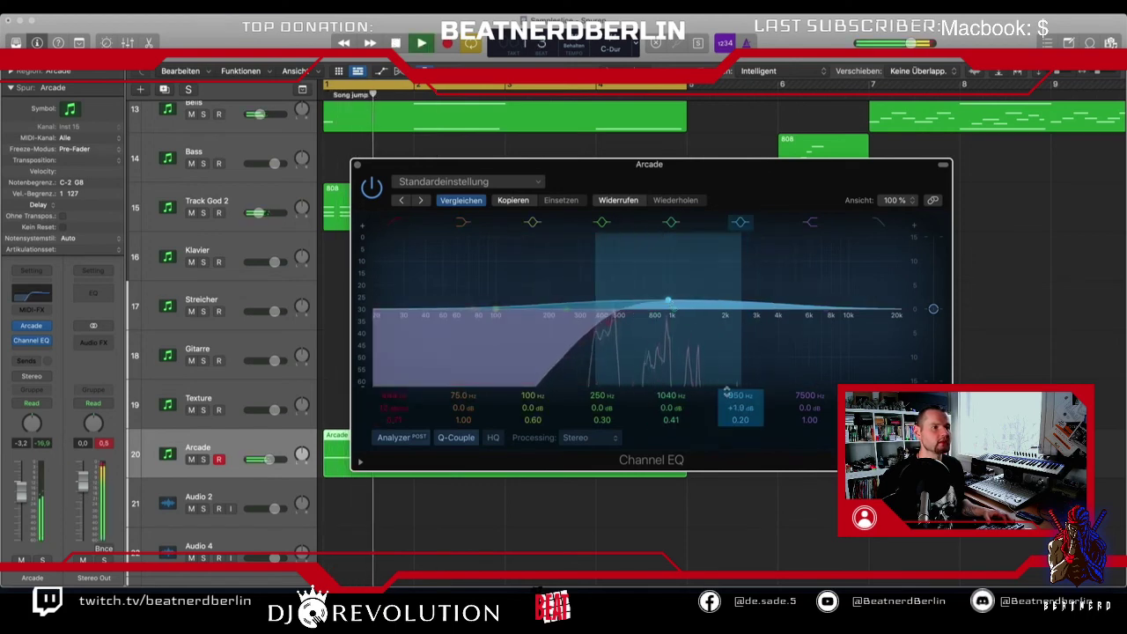
# Step: Set the Q of the Arcade EQ's 950 Hz boost to 0.64 and close the Channel EQ
pyautogui.moveTo(740, 419); pyautogui.dragTo(734, 398)
pyautogui.click(392, 222)
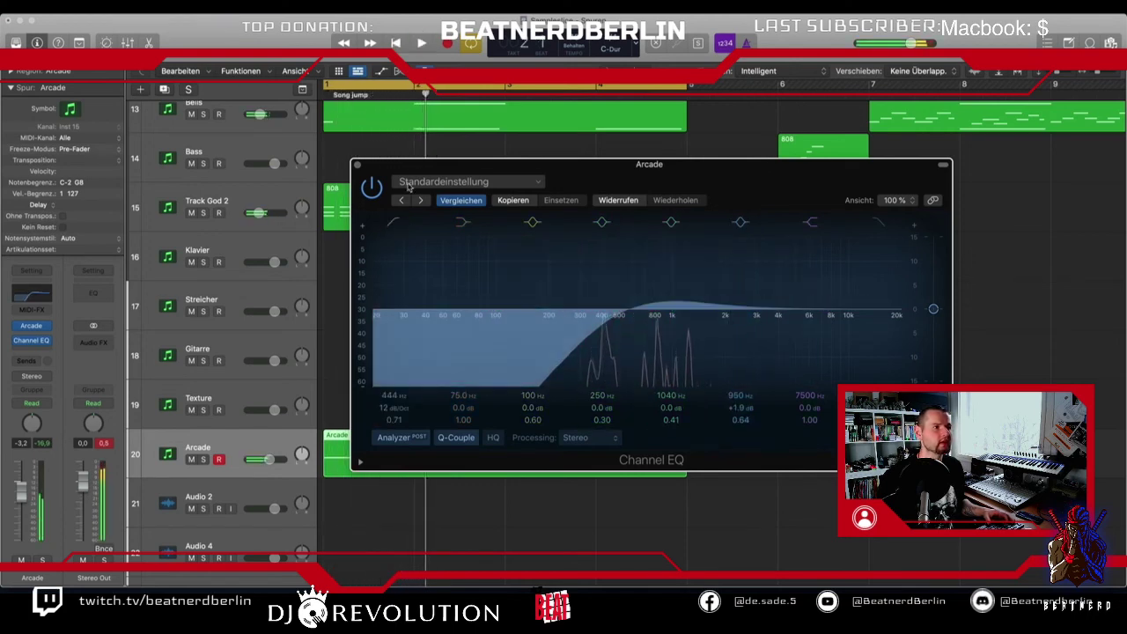
pyautogui.click(356, 166)
# Step: Solo the Track God 2 track and play it, then solo Bells as well and audition both together
pyautogui.click(205, 202)
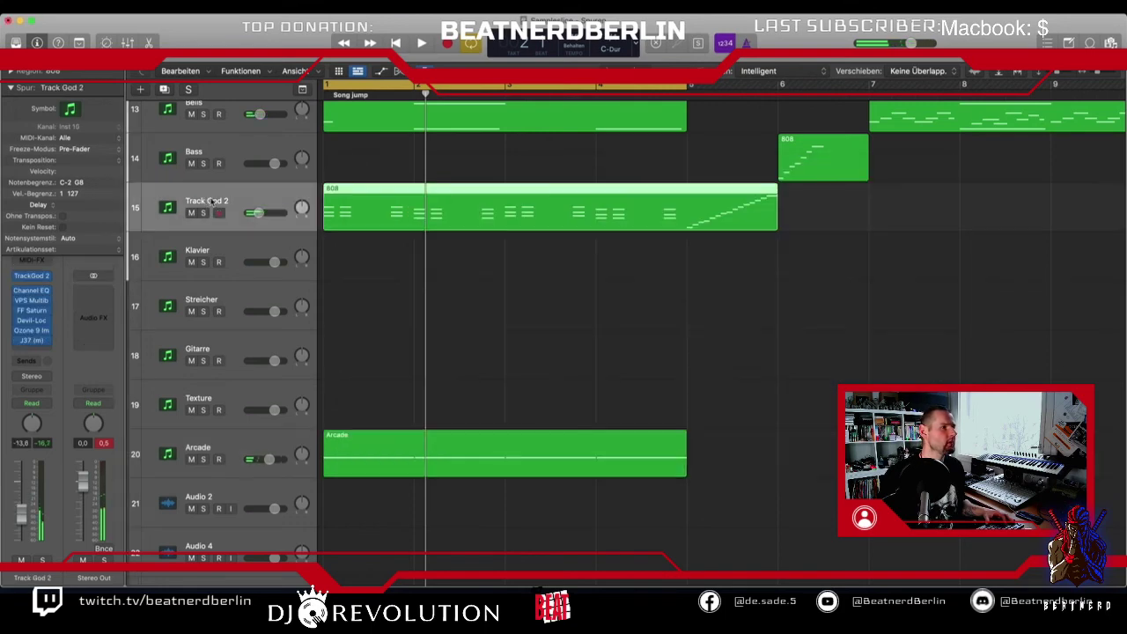
pyautogui.scroll(4, 457, 344)
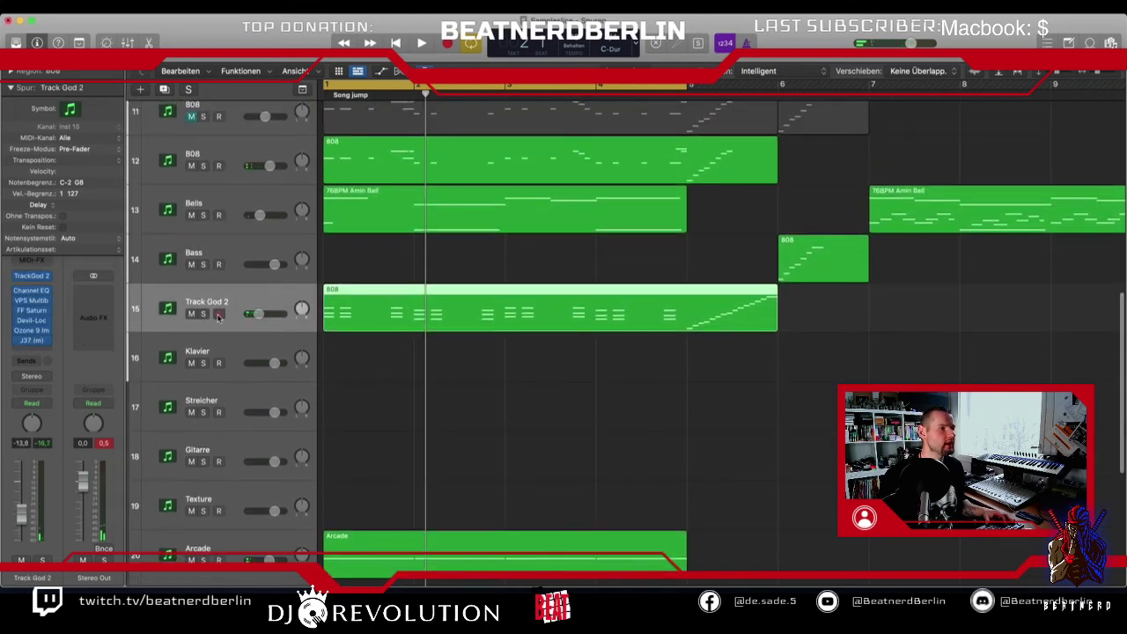
pyautogui.press('s')
pyautogui.press('space')
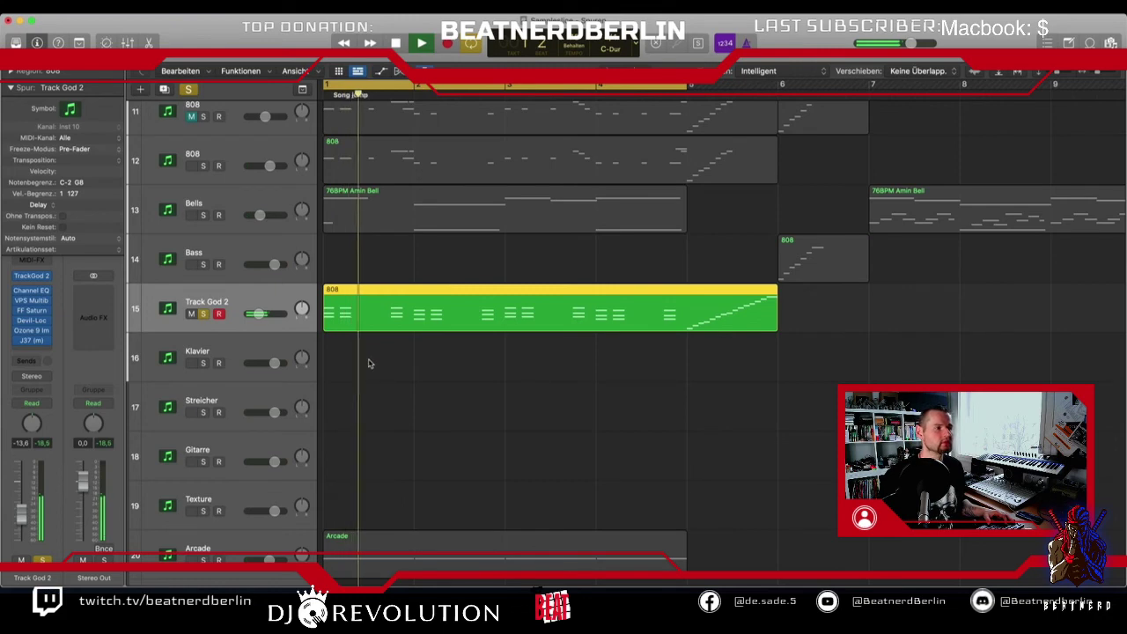
pyautogui.press('space')
pyautogui.scroll(4, 188, 296)
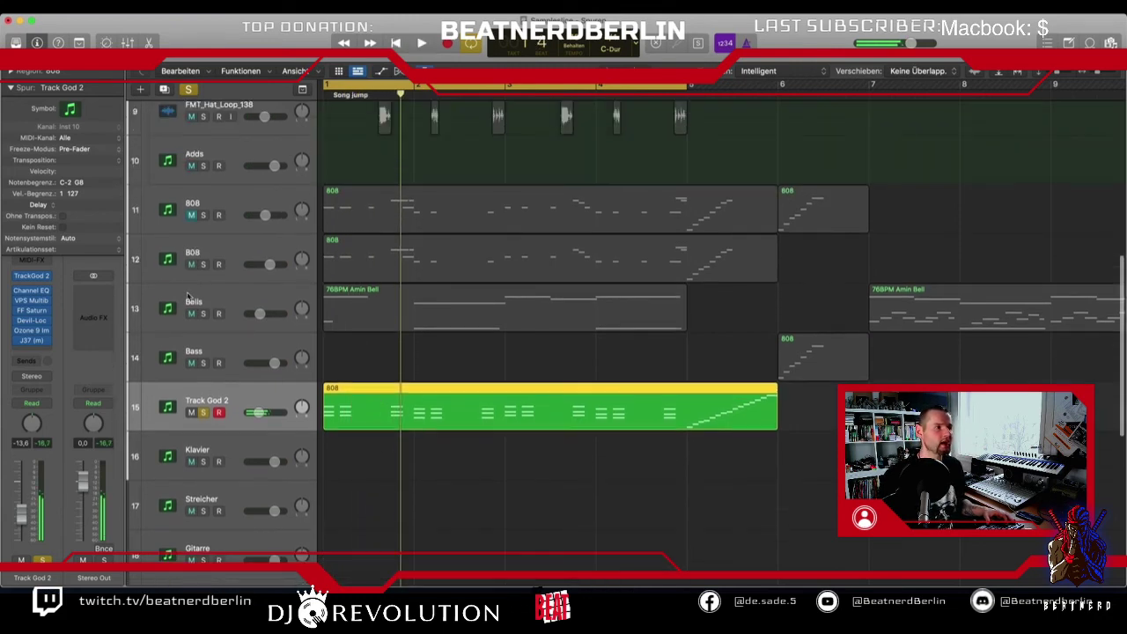
pyautogui.click(203, 315)
pyautogui.press('space')
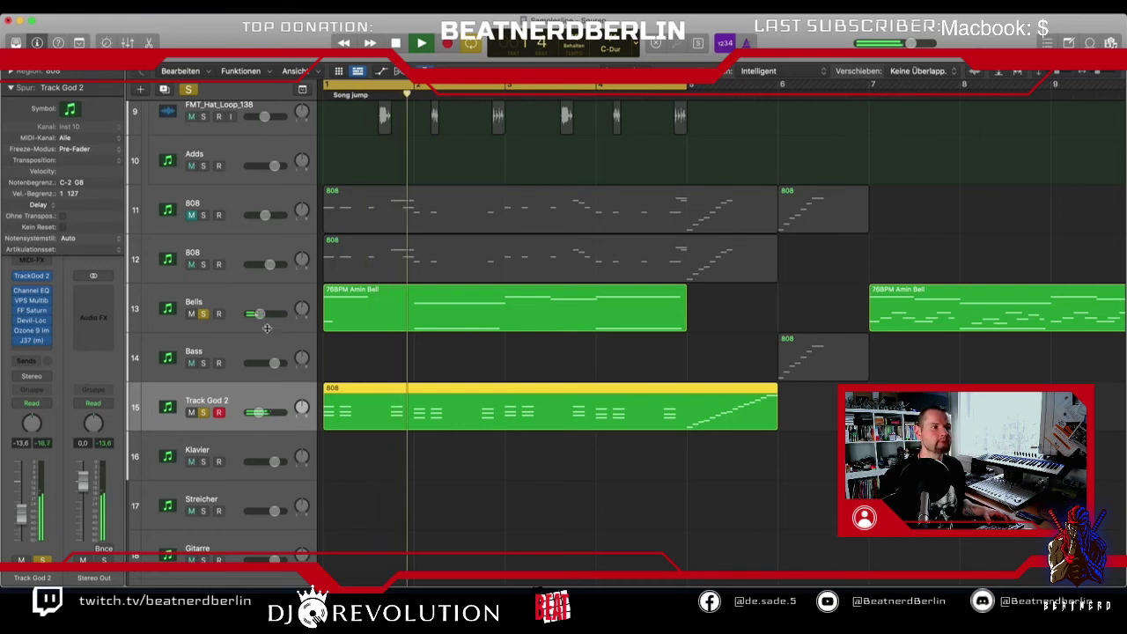
pyautogui.press('space')
# Step: In the first Bells region, copy the short opening A#2 note near the end of each of the four bars and audition the result
pyautogui.click(381, 350)
pyautogui.doubleClick(390, 328)
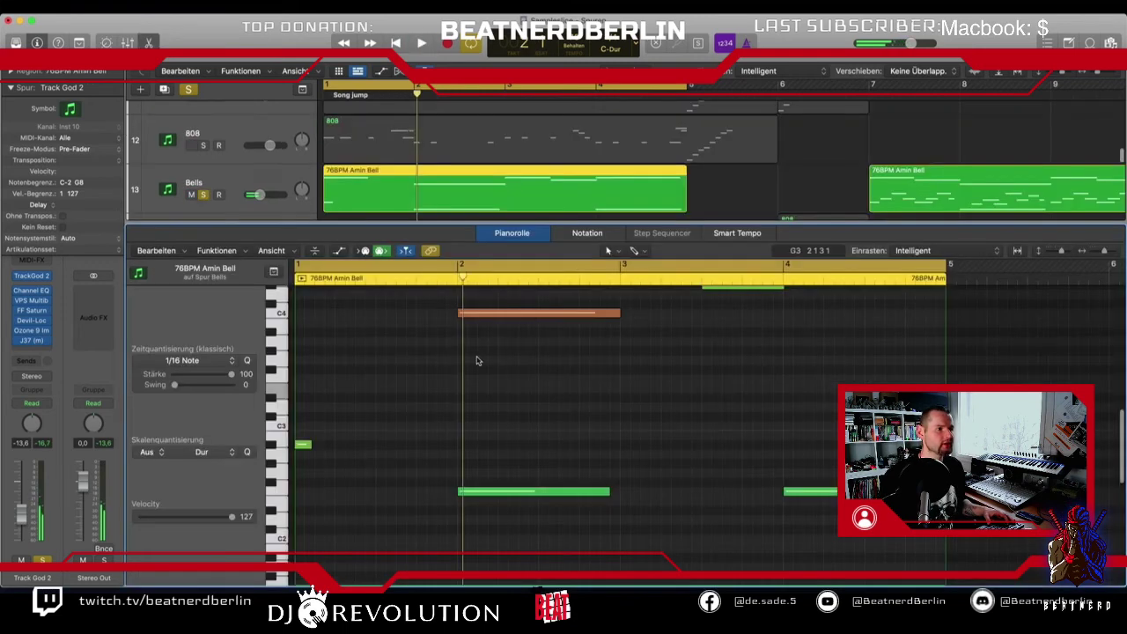
pyautogui.click(304, 444)
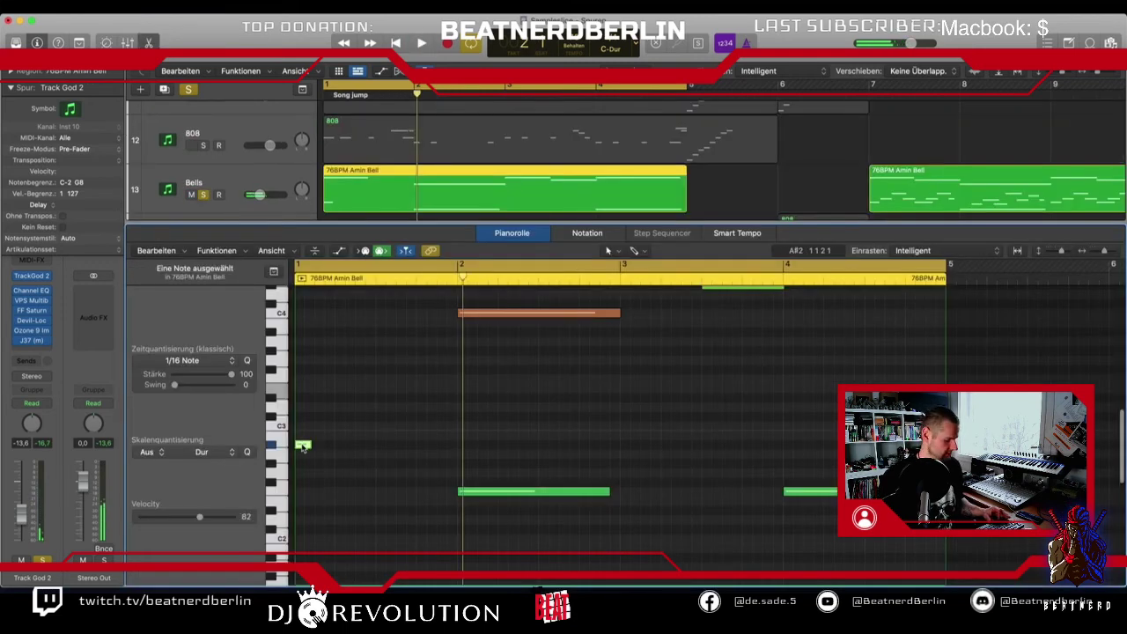
pyautogui.moveTo(302, 446); pyautogui.dragTo(872, 447)
pyautogui.click(451, 450)
pyautogui.press('space')
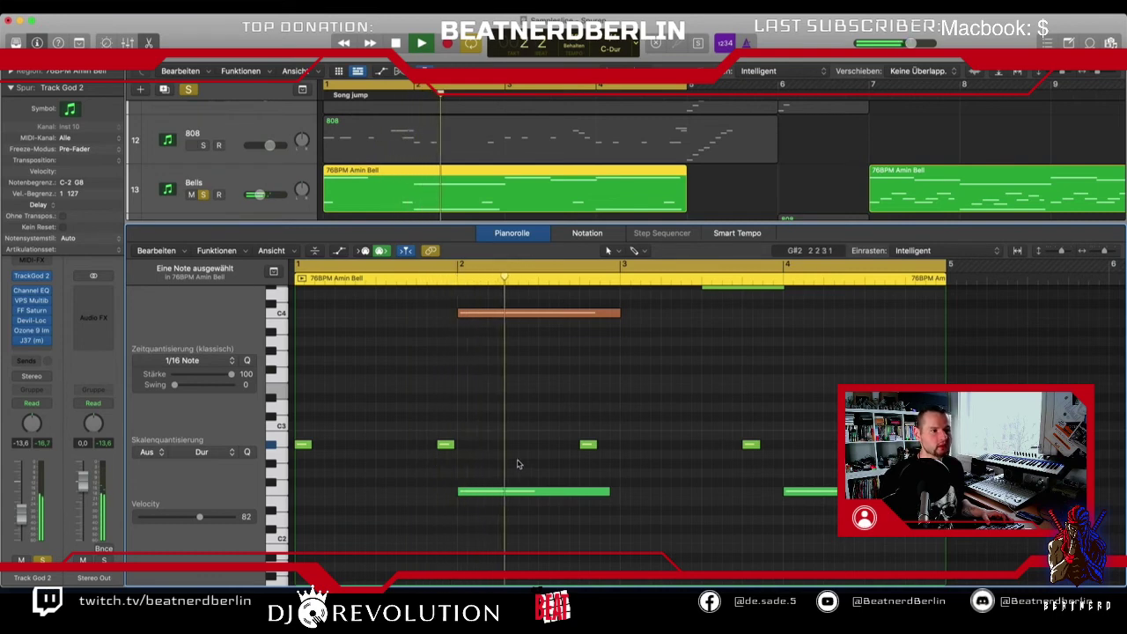
pyautogui.scroll(3, 526, 457)
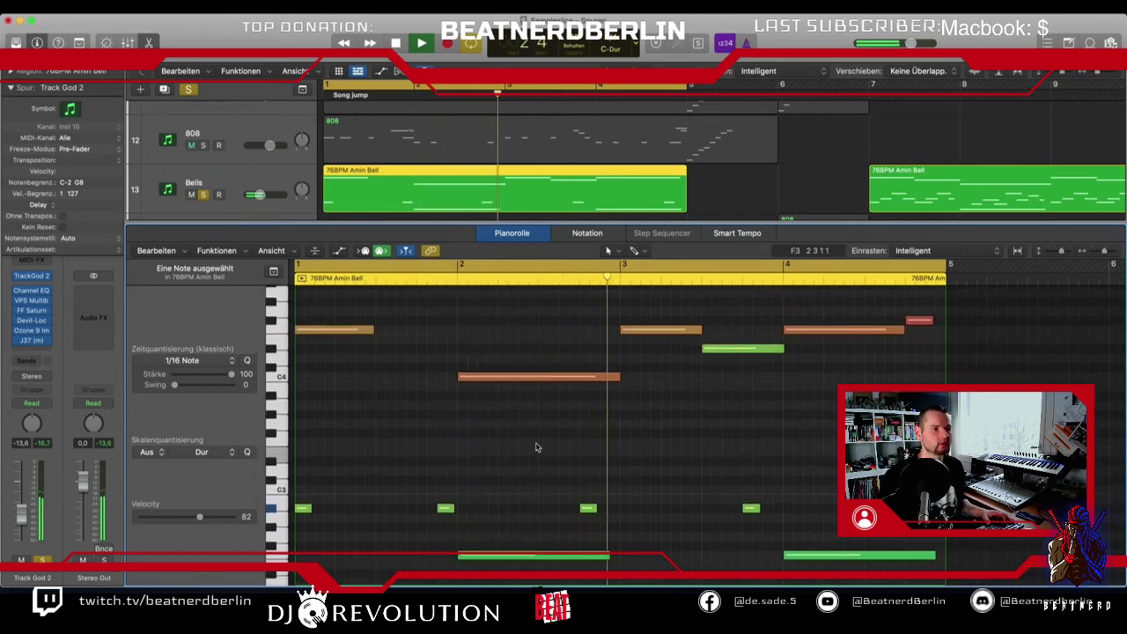
pyautogui.press('space')
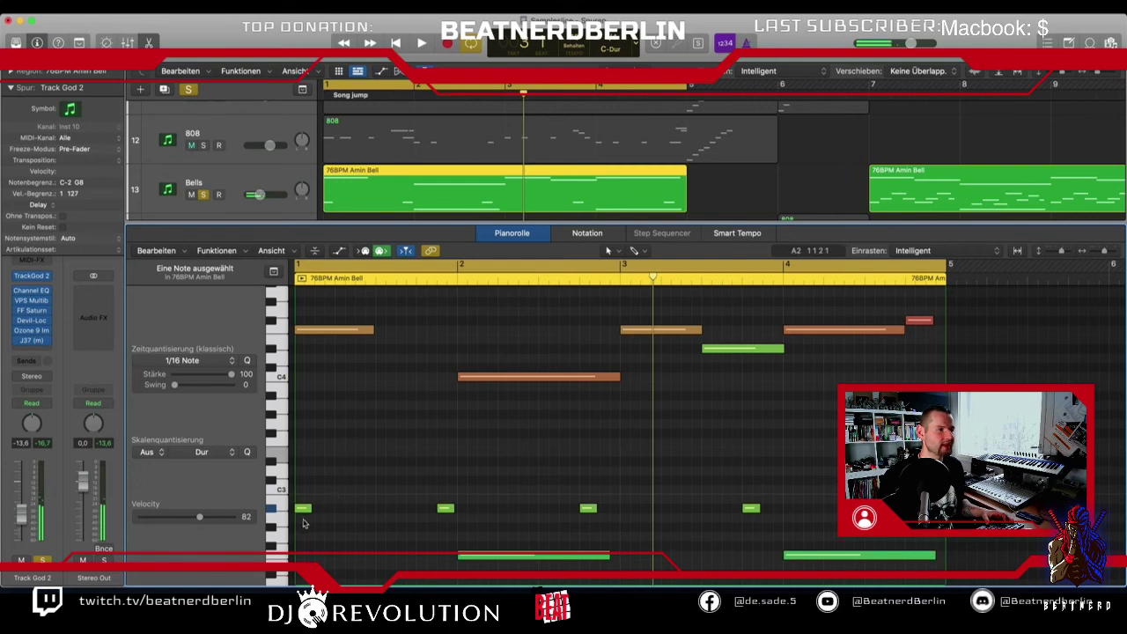
# Step: Copy the five short A#2 Bells notes up two octaves to A#4, play them back and close the Piano Roll
pyautogui.scroll(1, 299, 485)
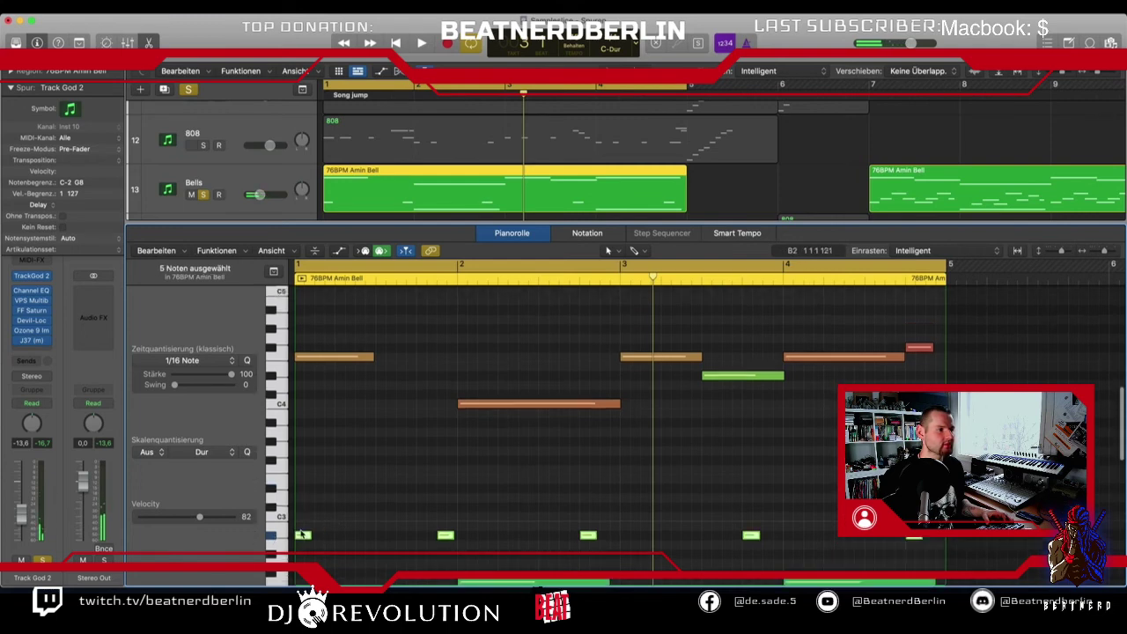
pyautogui.moveTo(302, 539)
pyautogui.moveTo(302, 539); pyautogui.dragTo(303, 314)
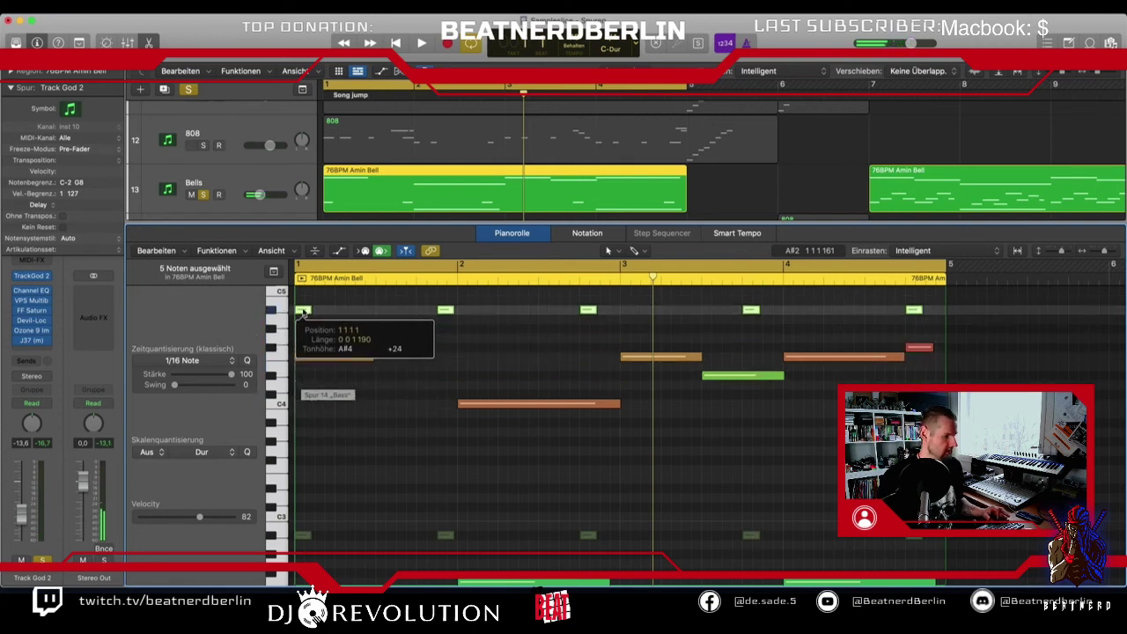
pyautogui.moveTo(303, 313); pyautogui.dragTo(302, 314)
pyautogui.press('space')
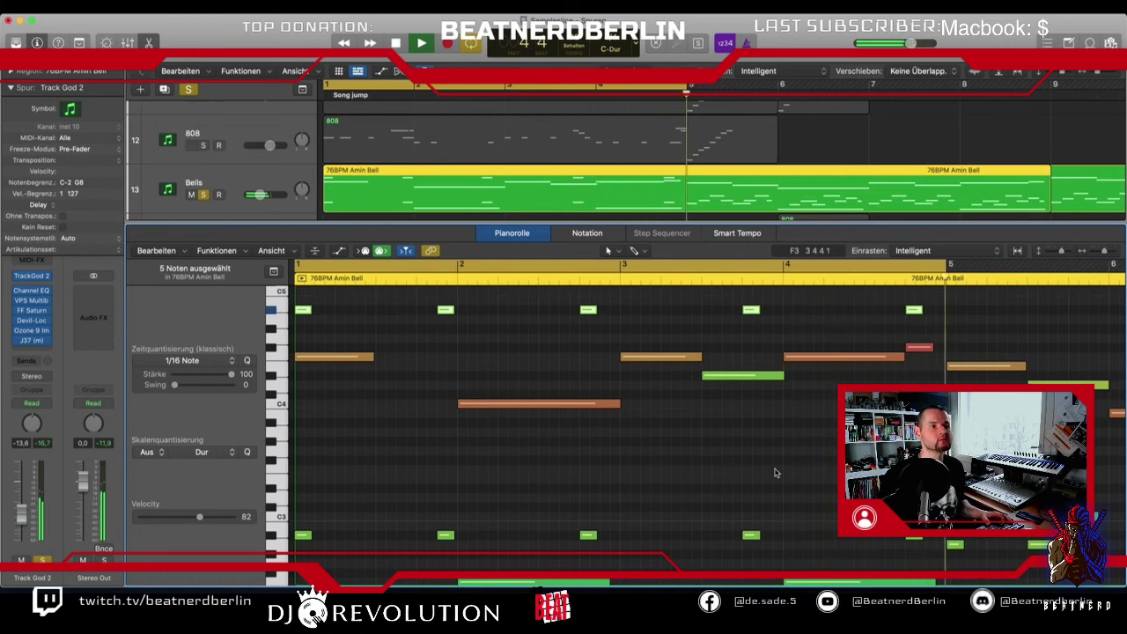
pyautogui.press('e')
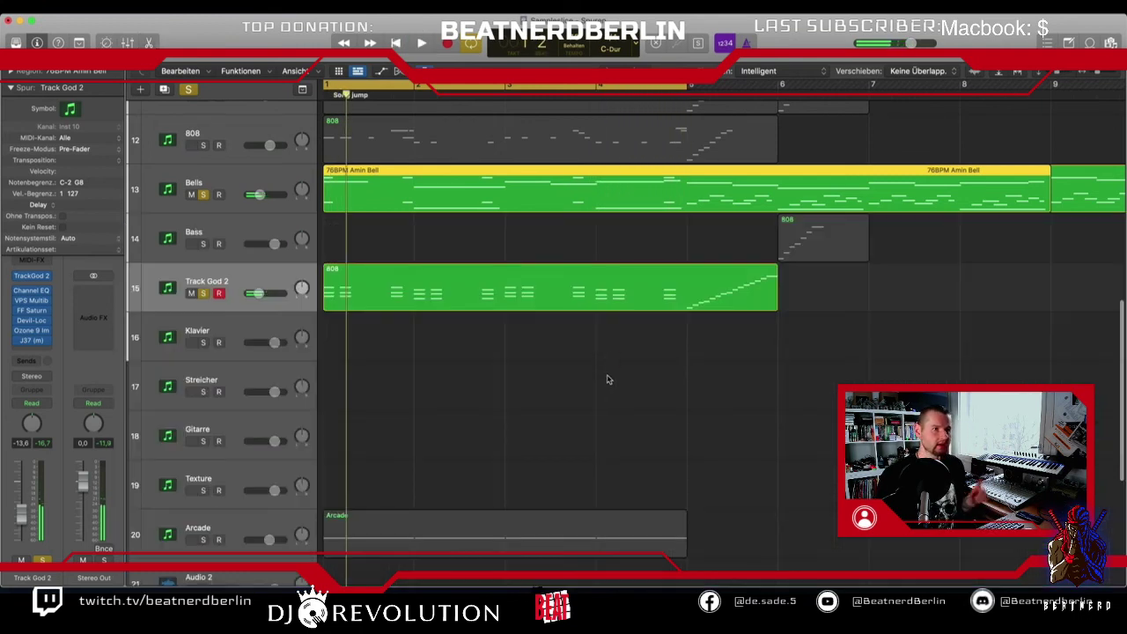
# Step: Turn off the solos on Track God 2 and Bells and play the new Bells notes with the full beat
pyautogui.scroll(-5, 641, 396)
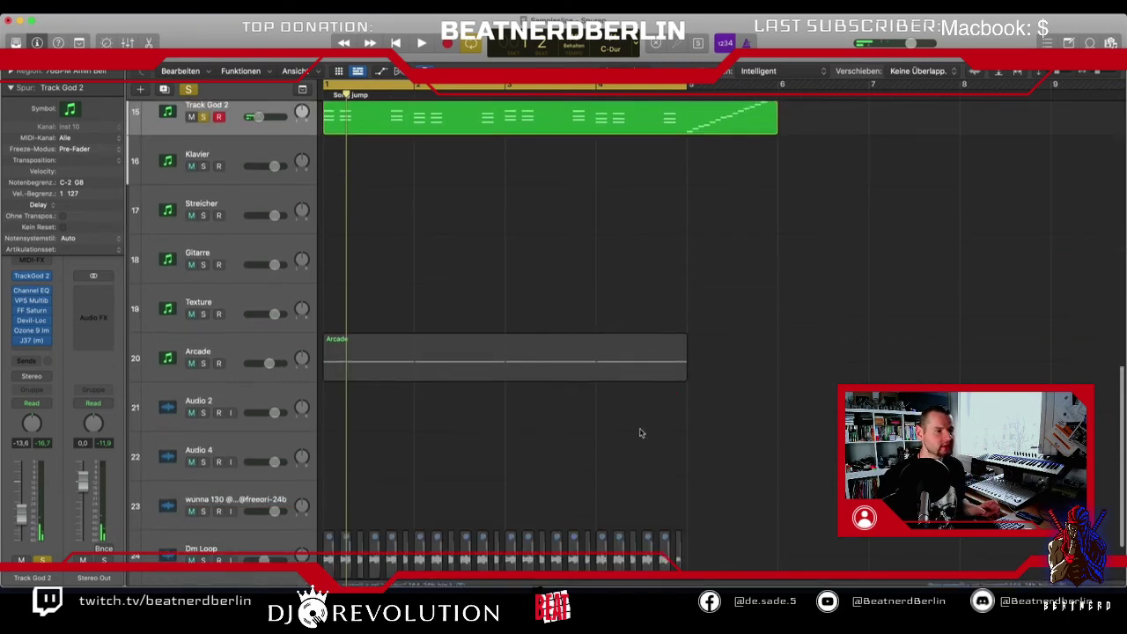
pyautogui.scroll(8, 621, 452)
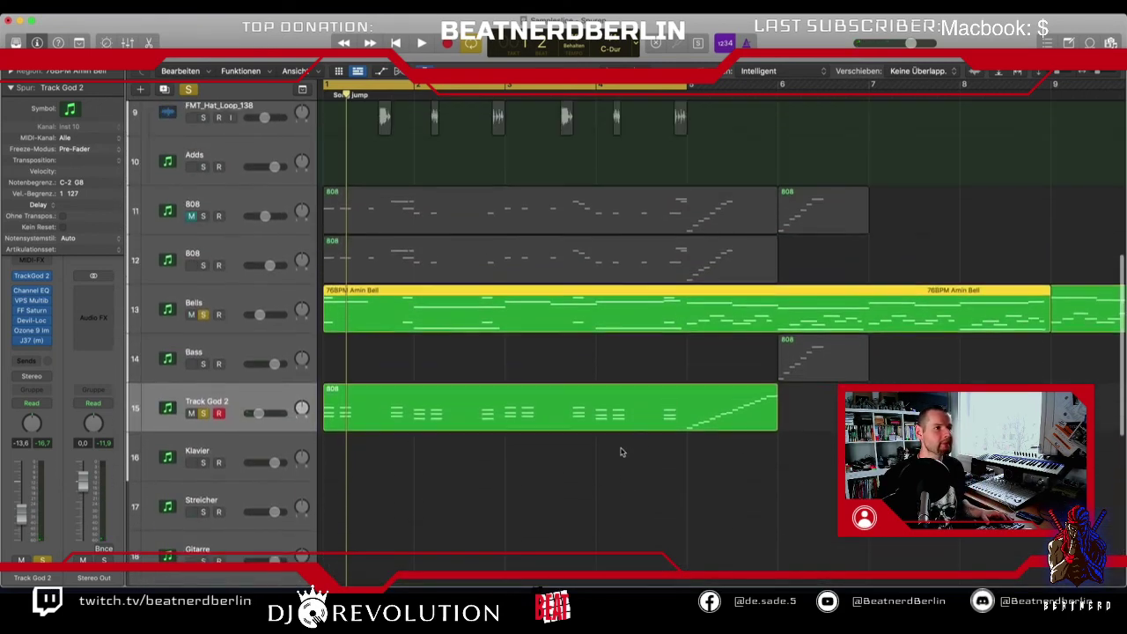
pyautogui.click(652, 399)
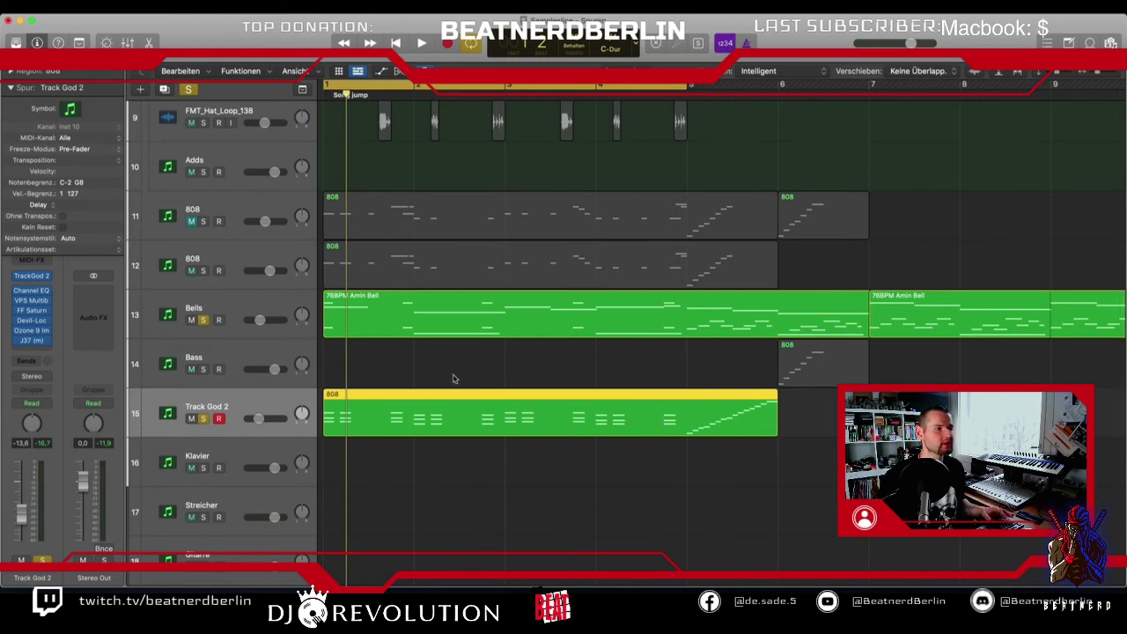
pyautogui.click(188, 88)
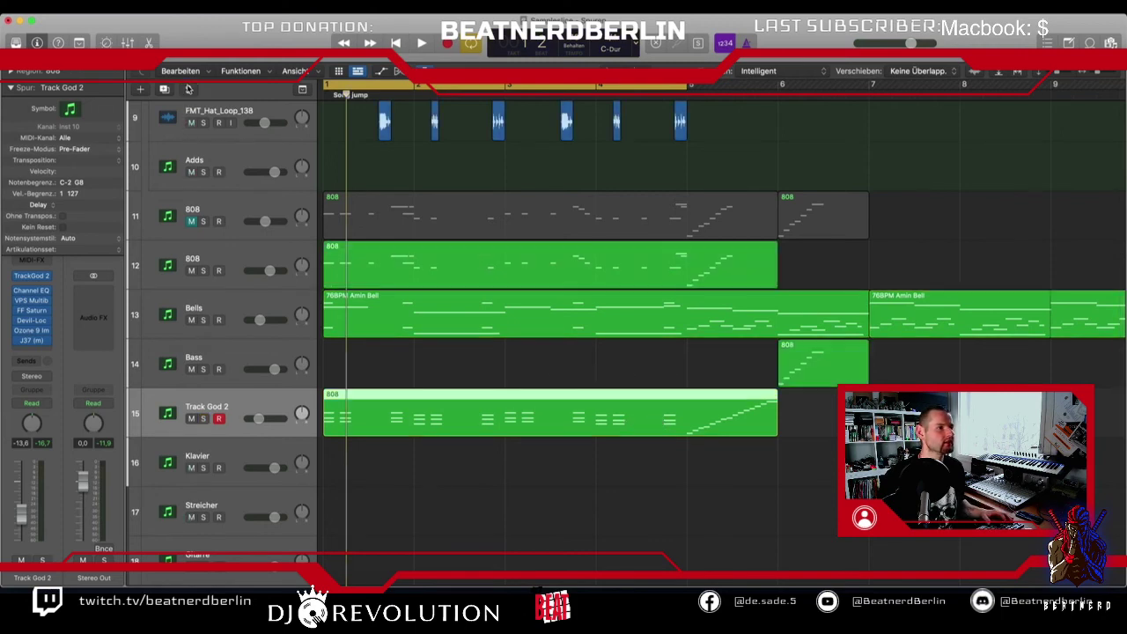
pyautogui.press('space')
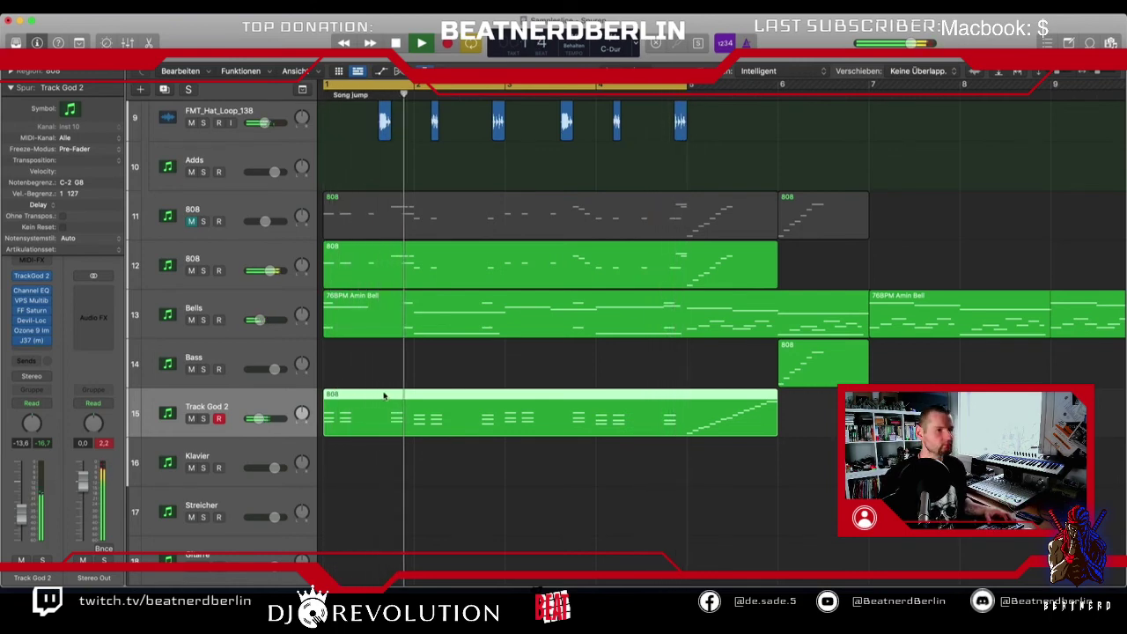
pyautogui.press('space')
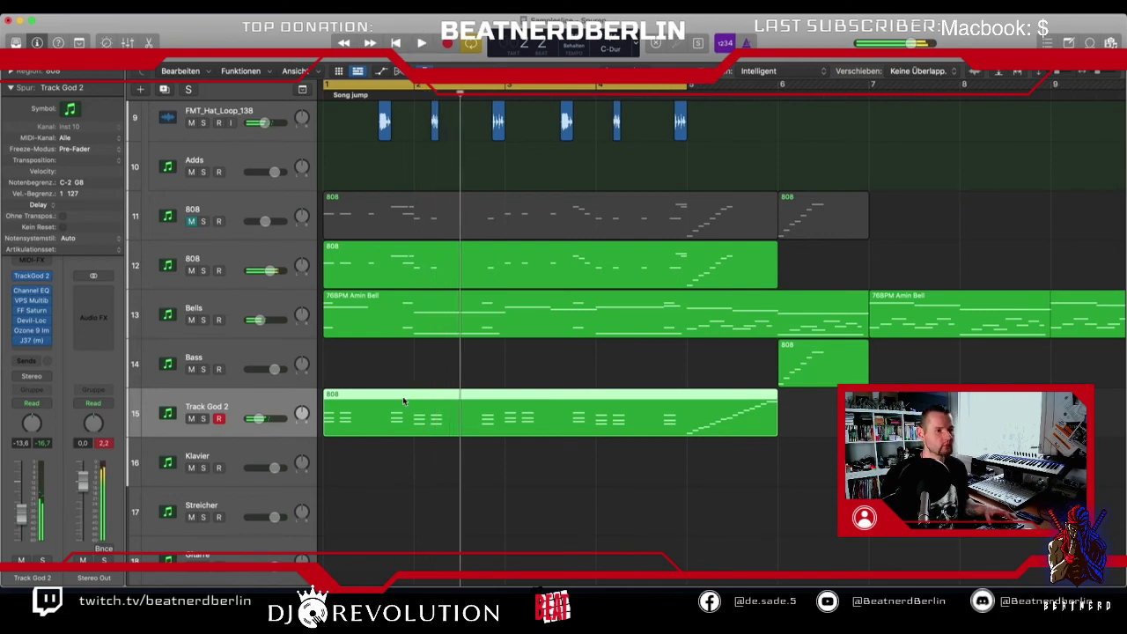